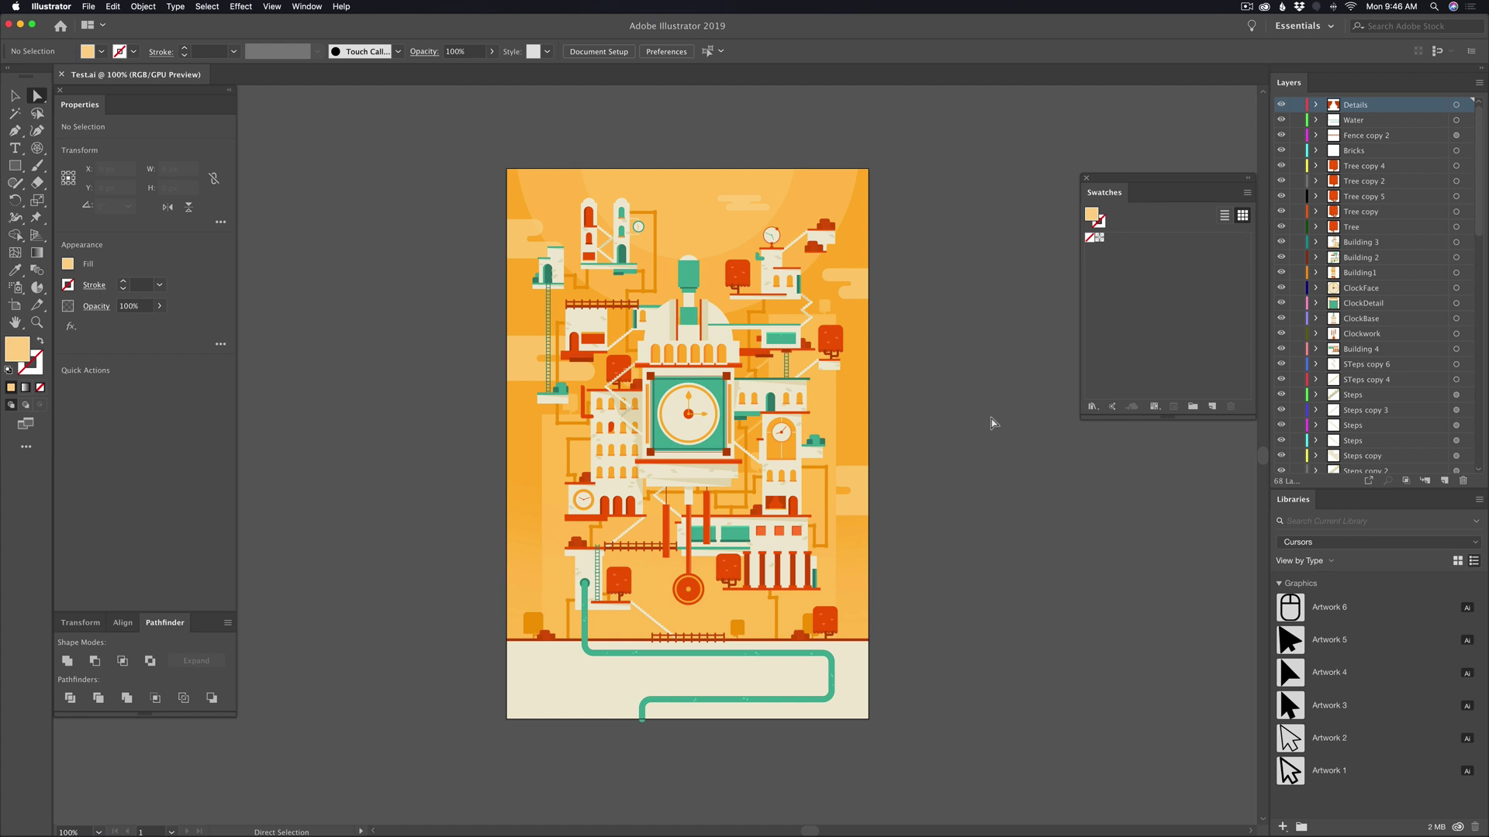
click(718, 341)
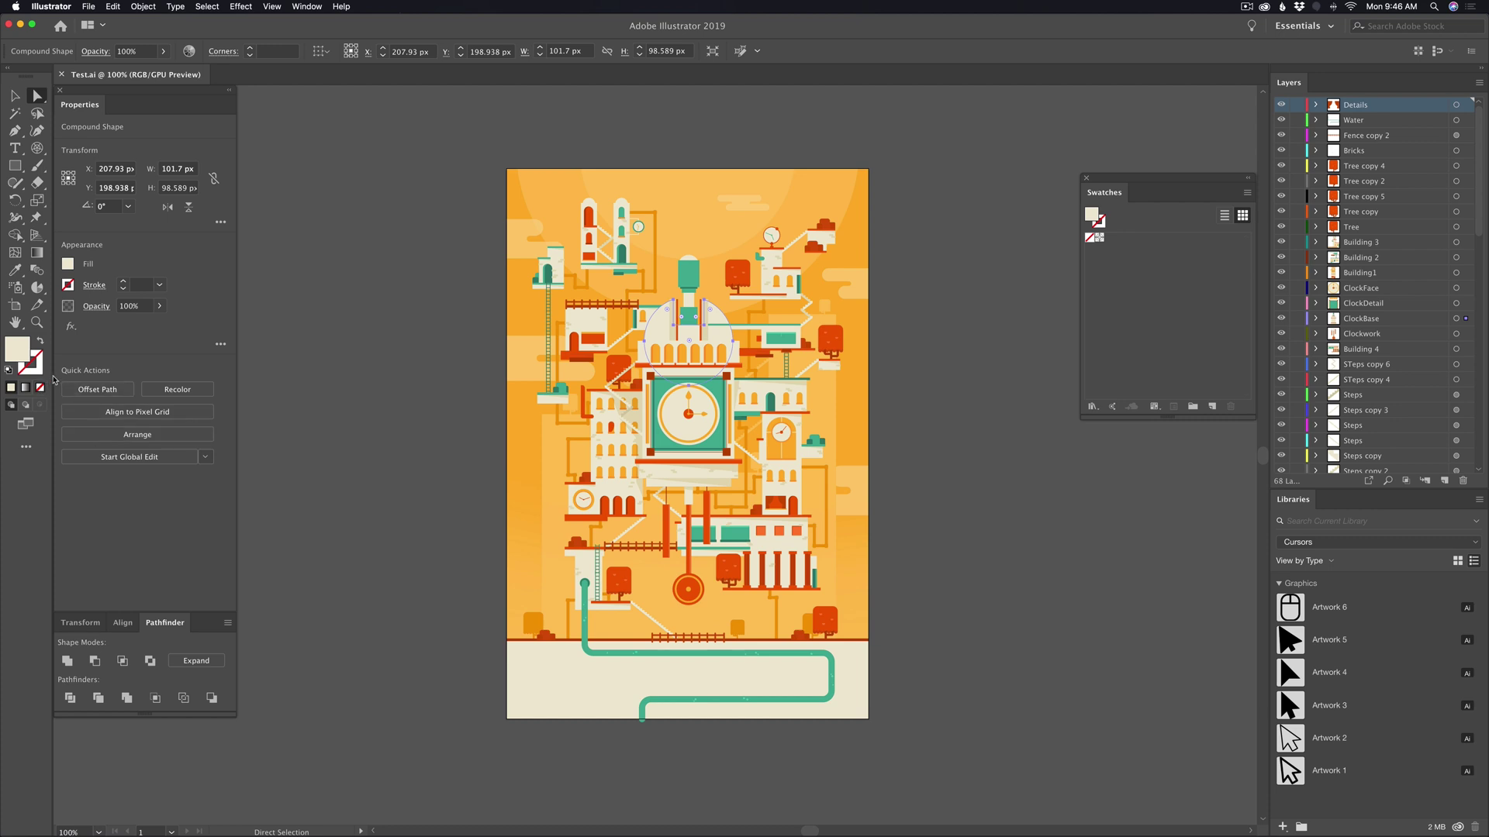
click(904, 465)
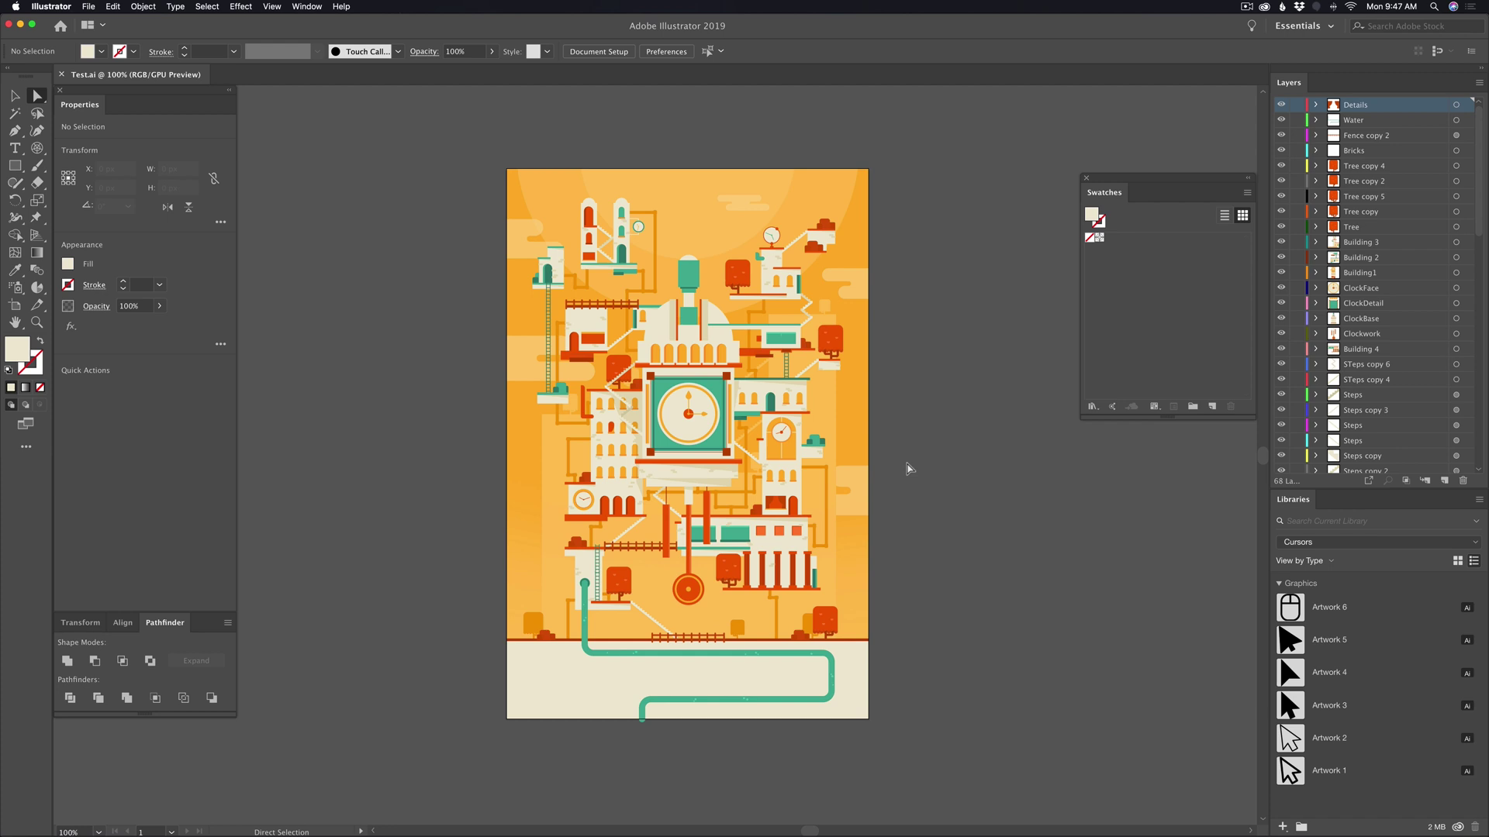
Select all the artwork and open the Recolor Artwork dialog.
scroll(907, 464, left, 5)
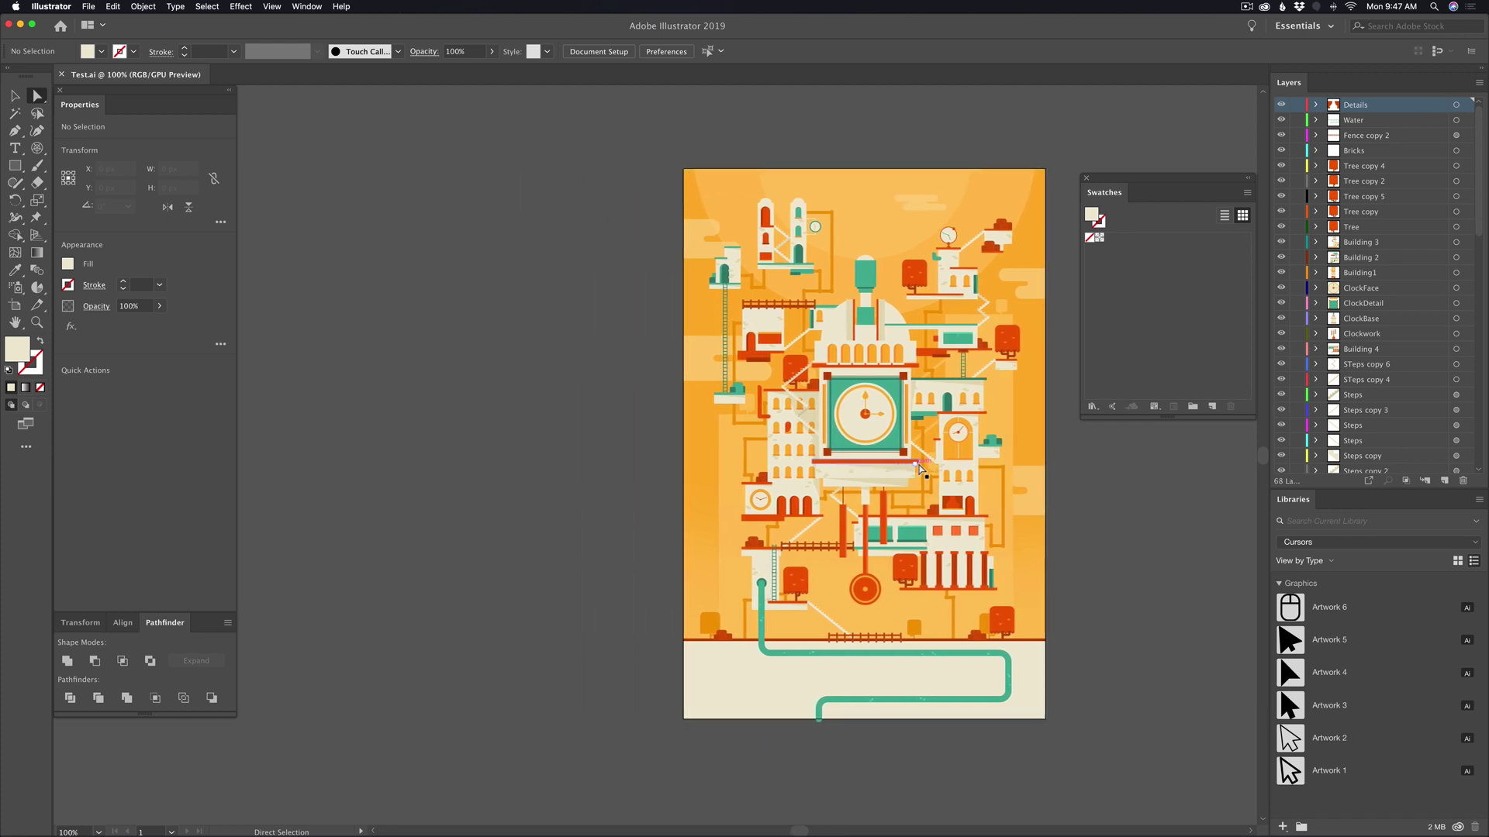
key(super+a)
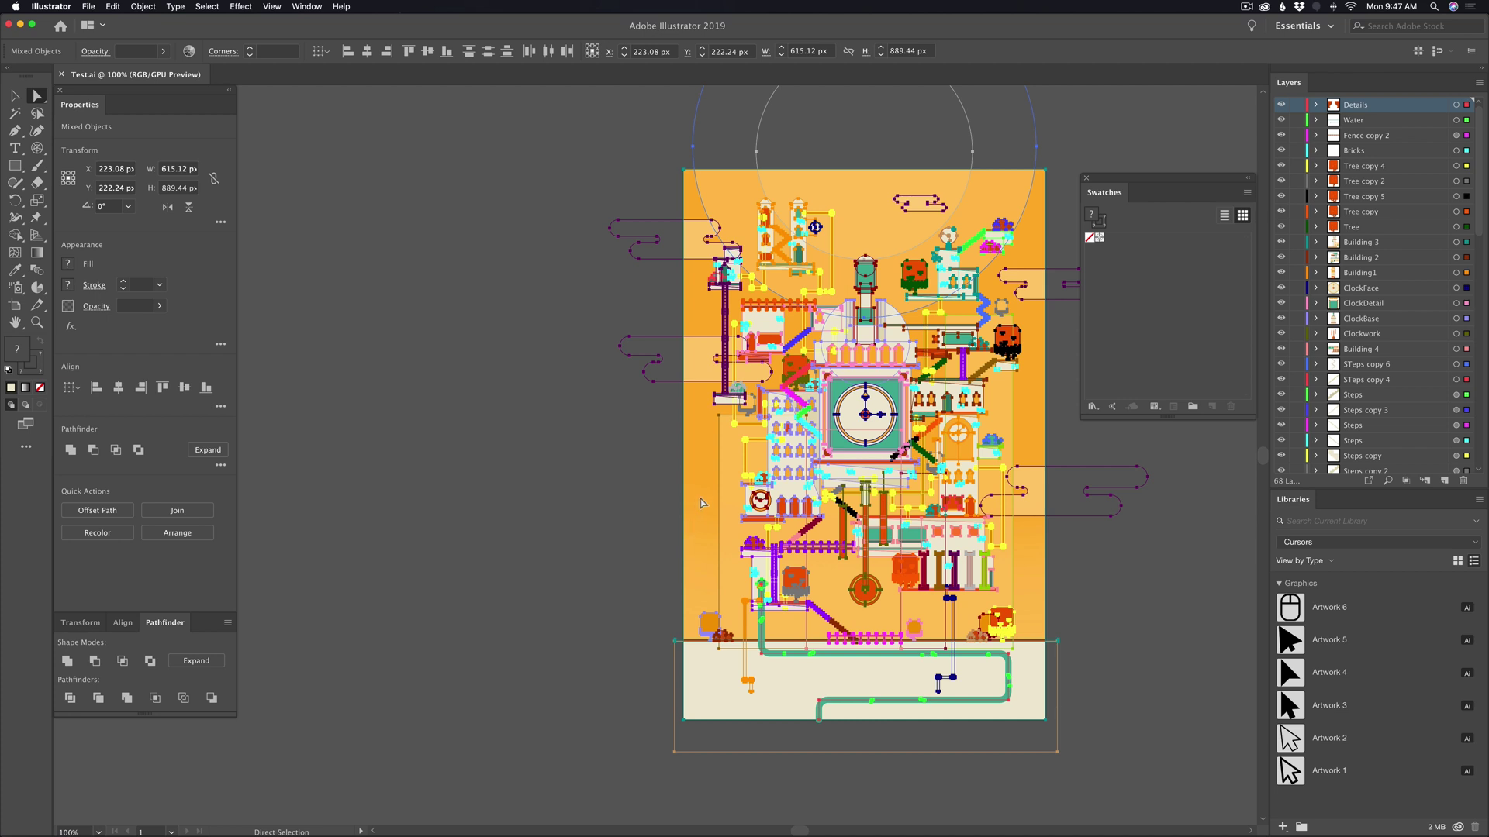
click(188, 52)
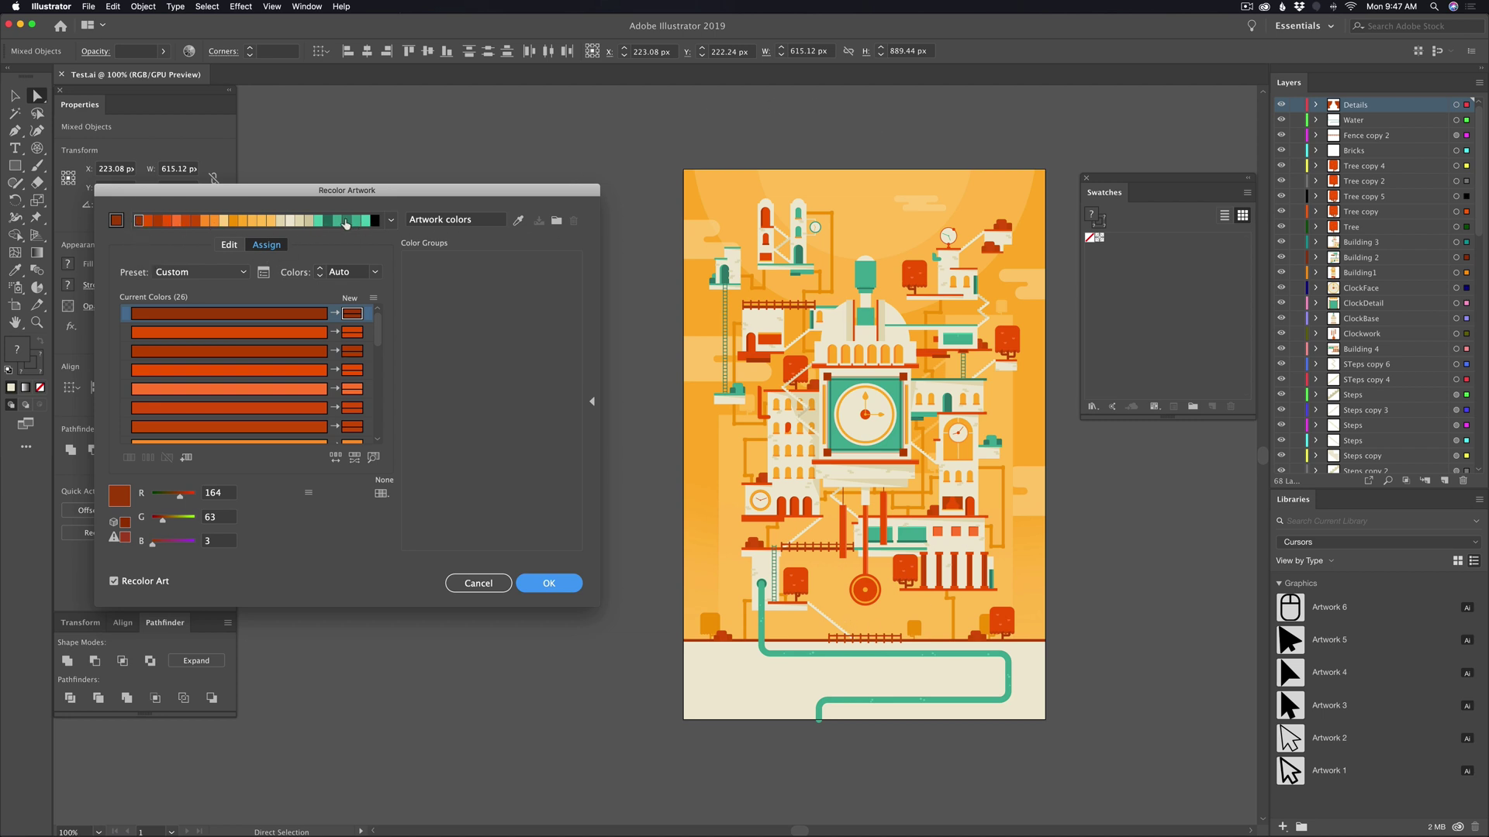
Try the Complementary 2 and Analogous 2 harmony rules on the artwork.
click(392, 222)
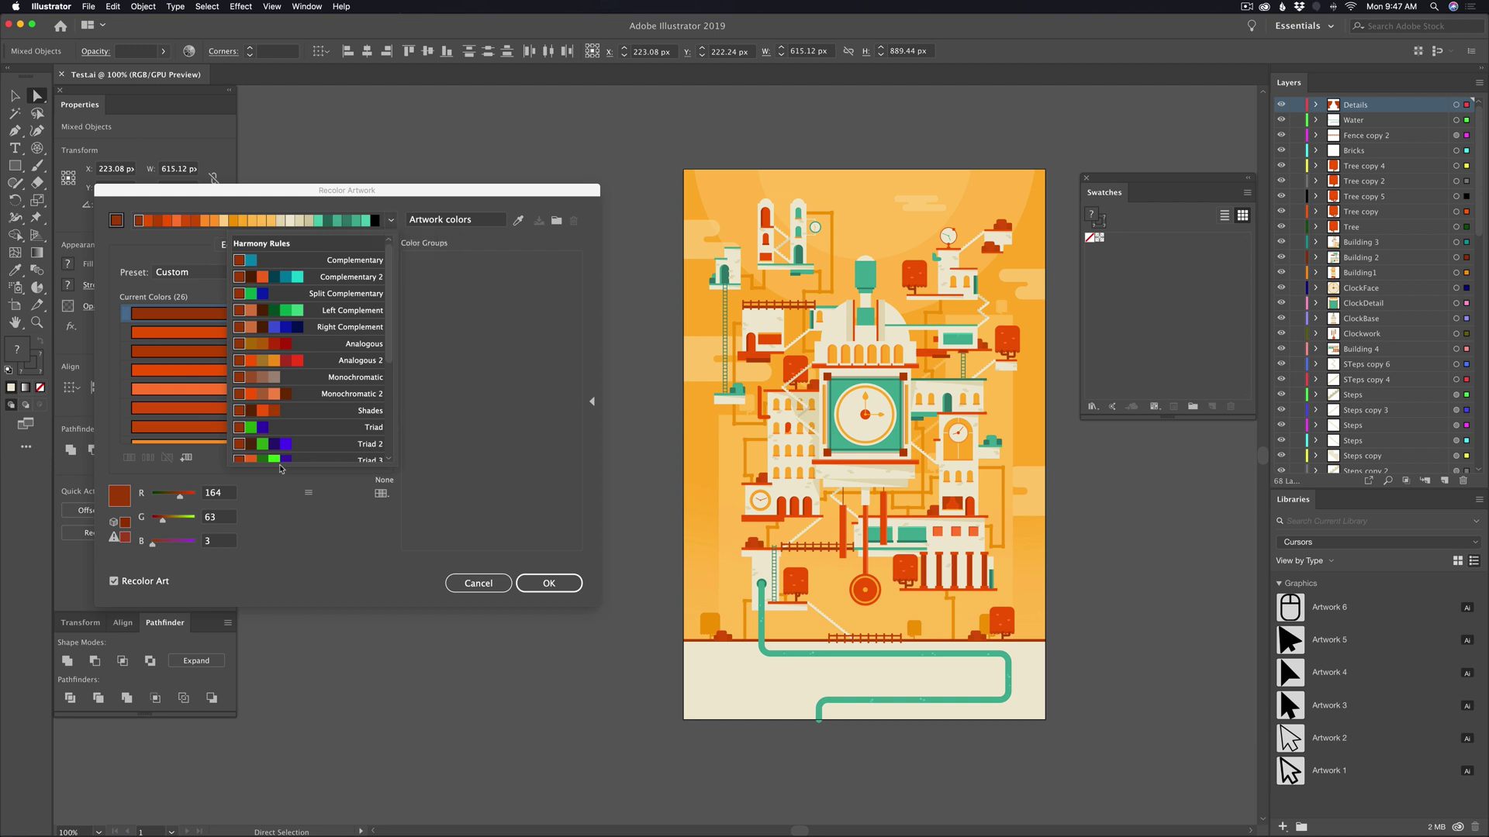
click(330, 281)
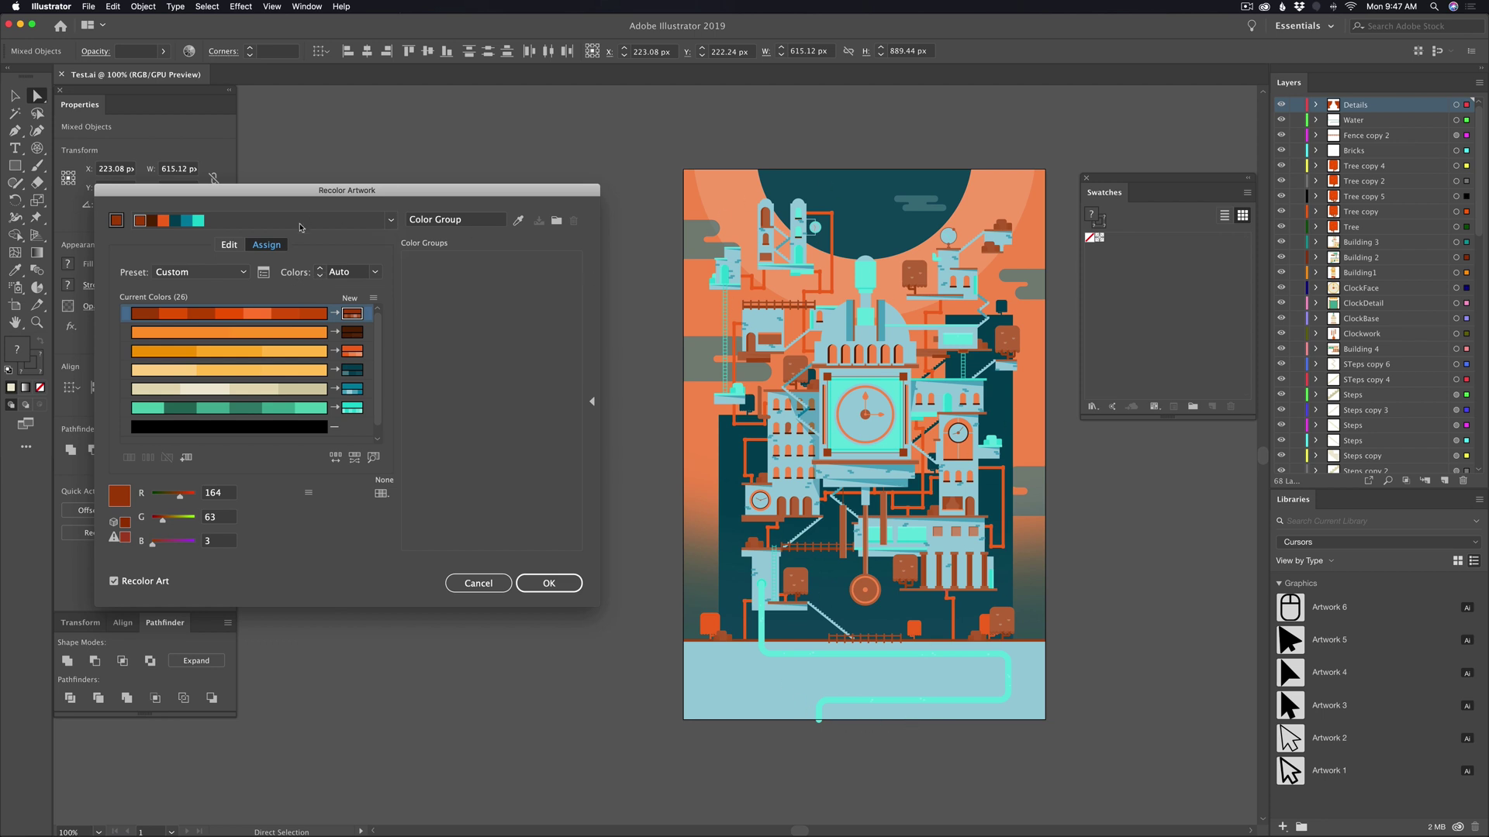
click(391, 220)
click(366, 326)
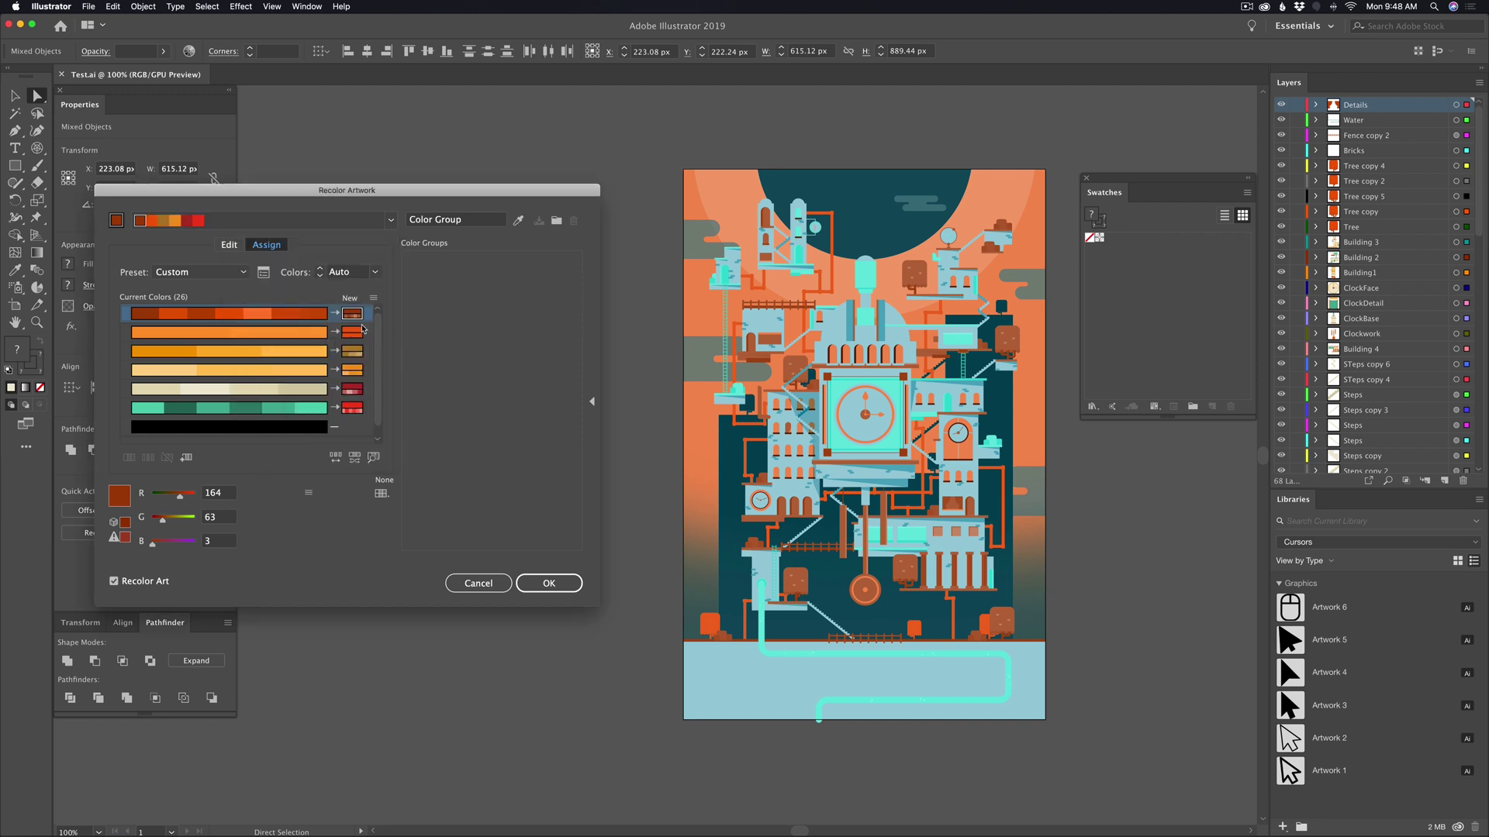
Try the Compound 2 and Tetrad harmony rules on the artwork.
click(392, 222)
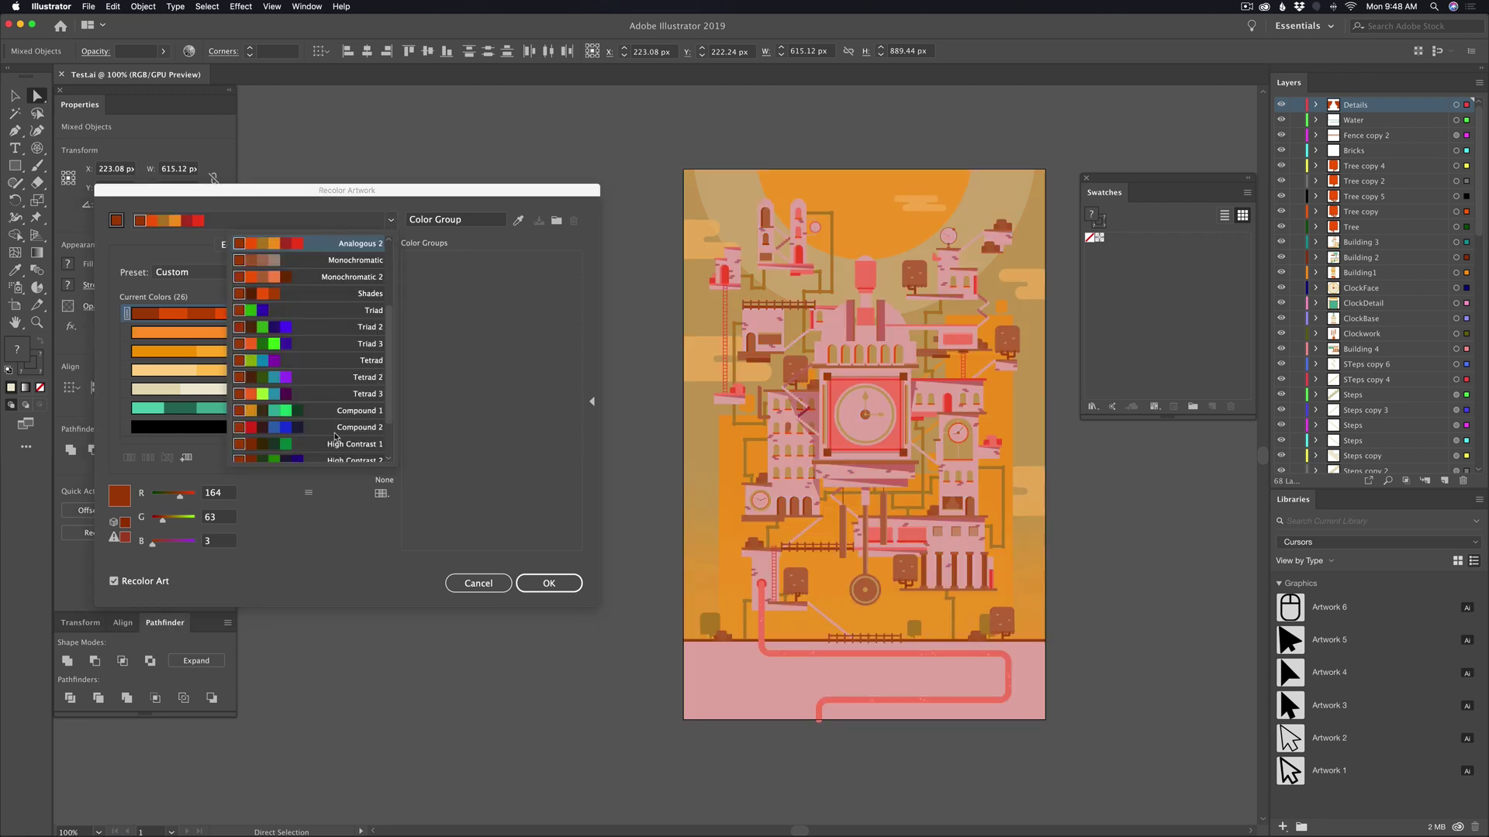
click(378, 429)
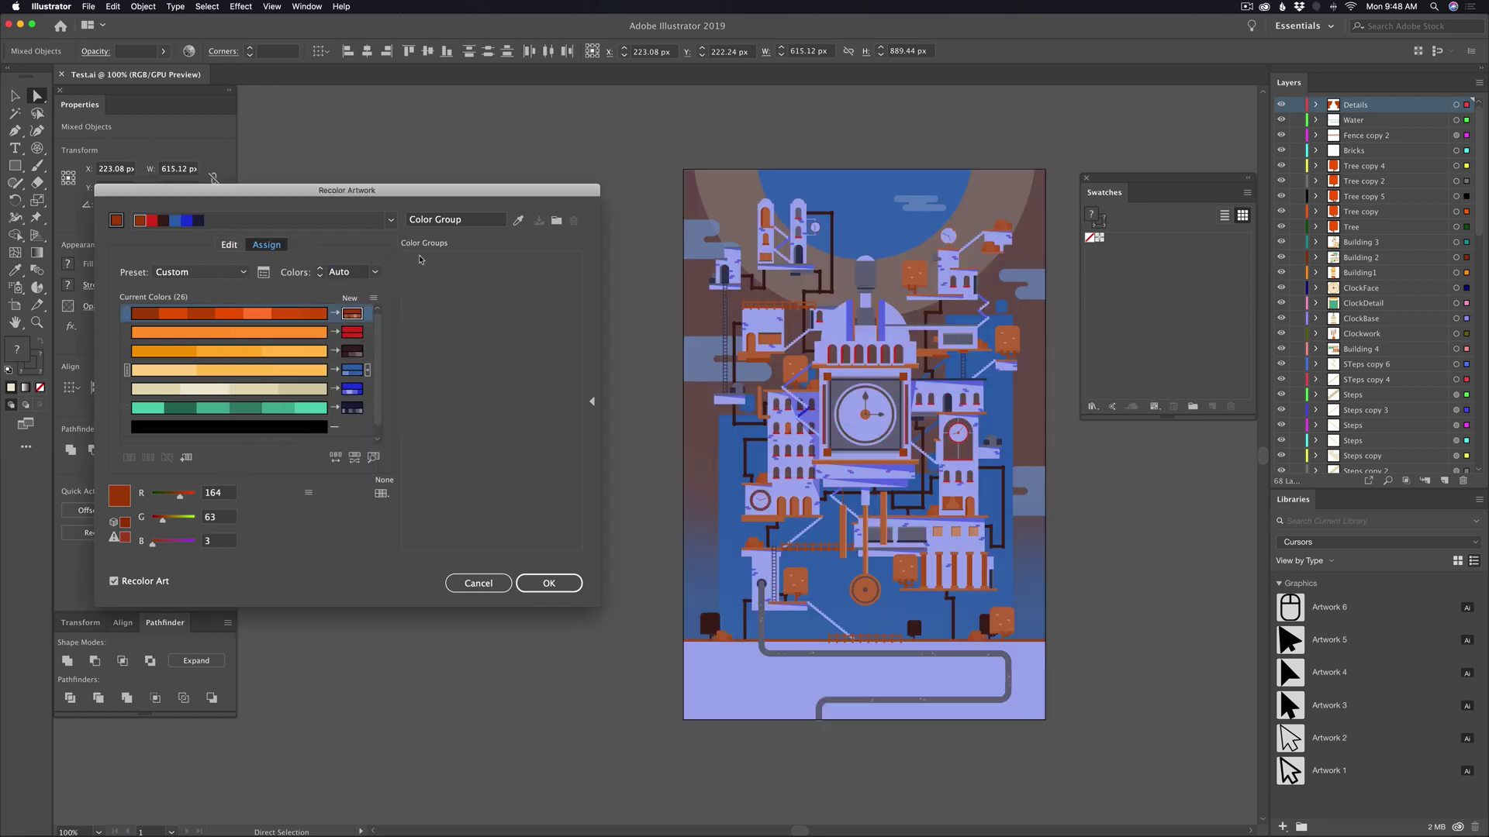
click(391, 221)
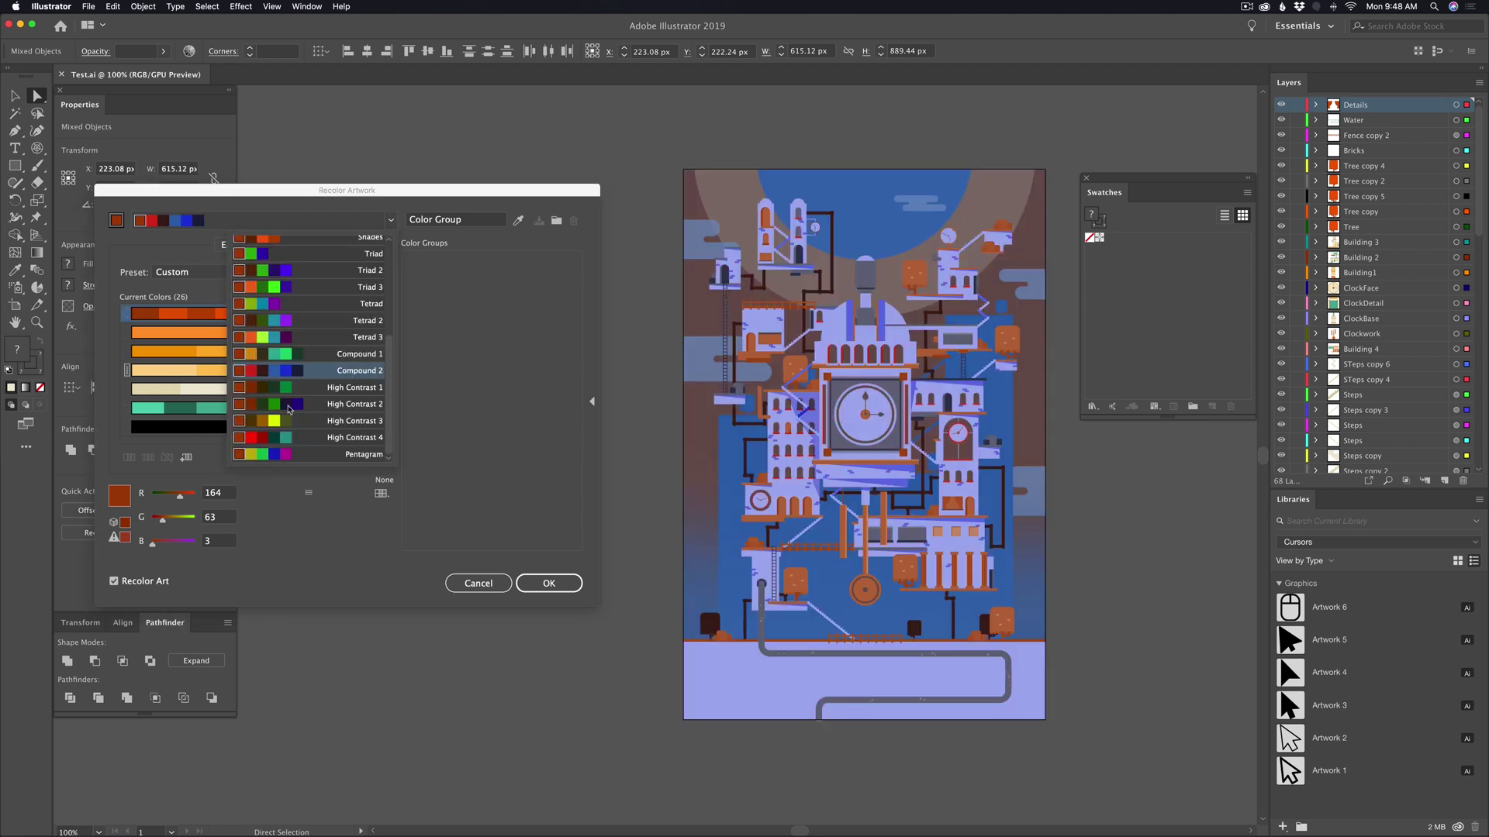
click(380, 304)
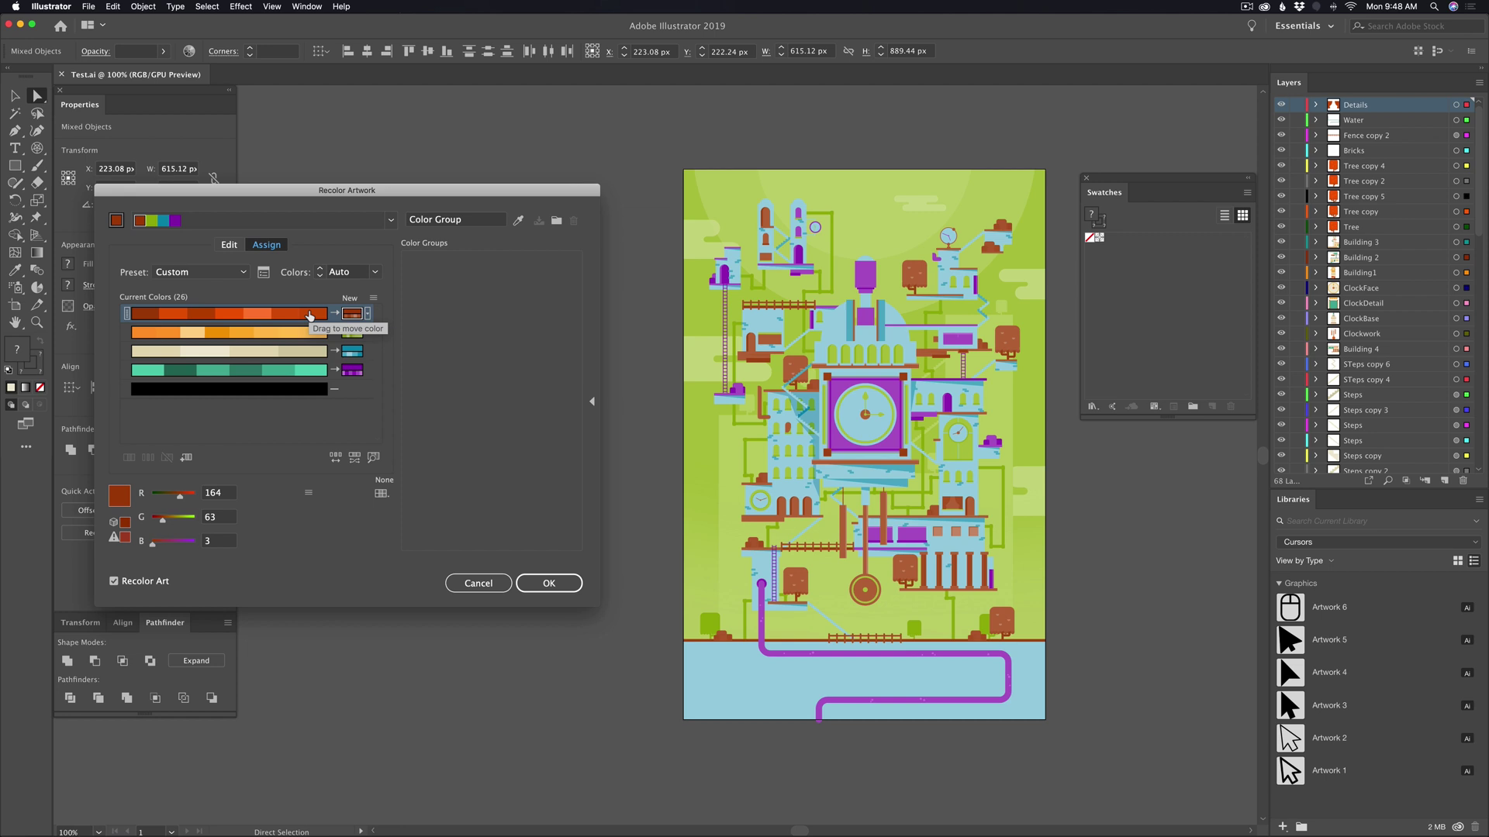
Restore the original colors from the selected art and save them as a color group.
click(388, 222)
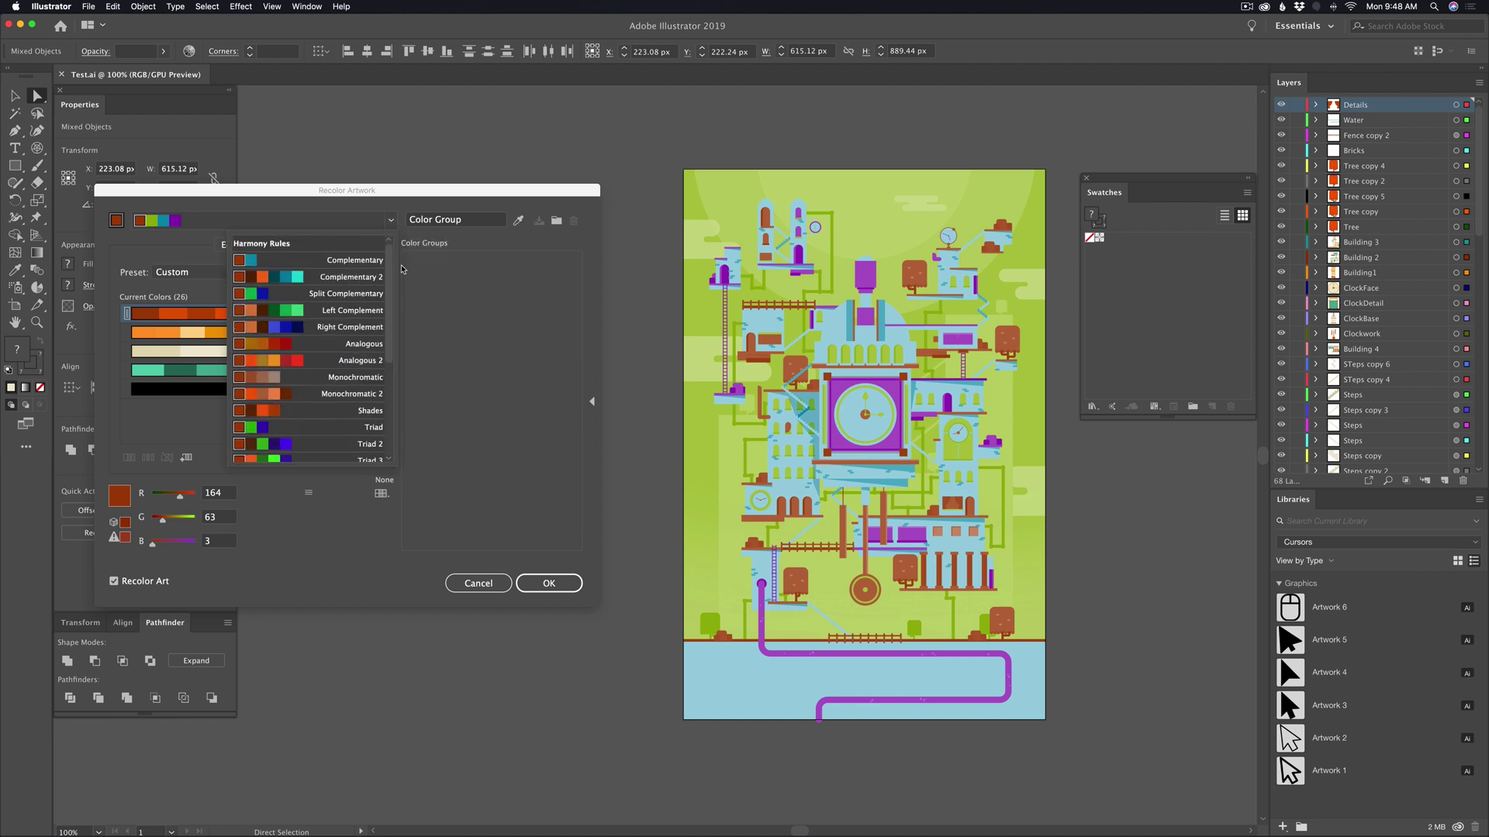
click(391, 220)
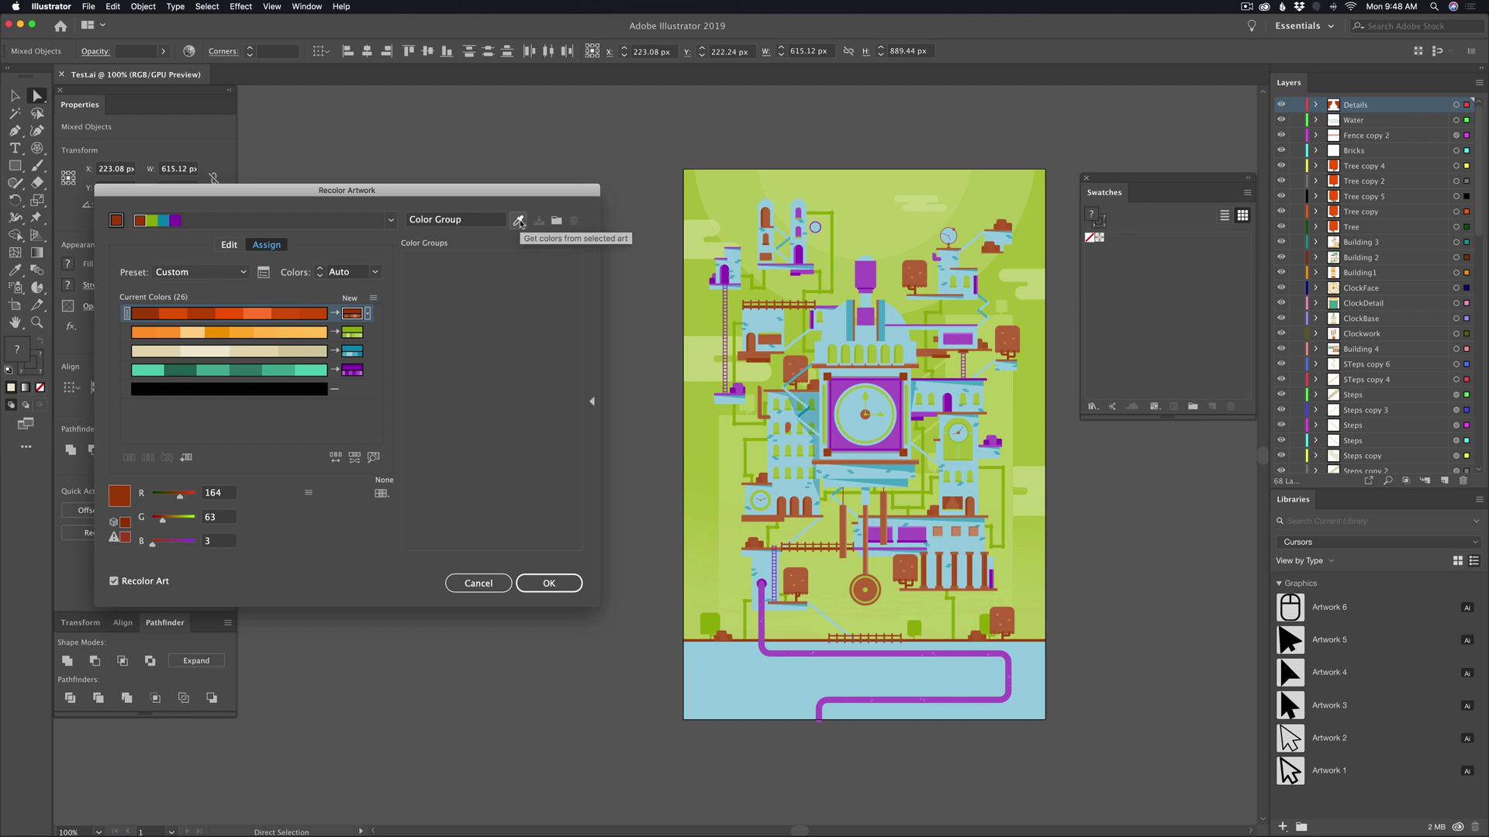
click(518, 221)
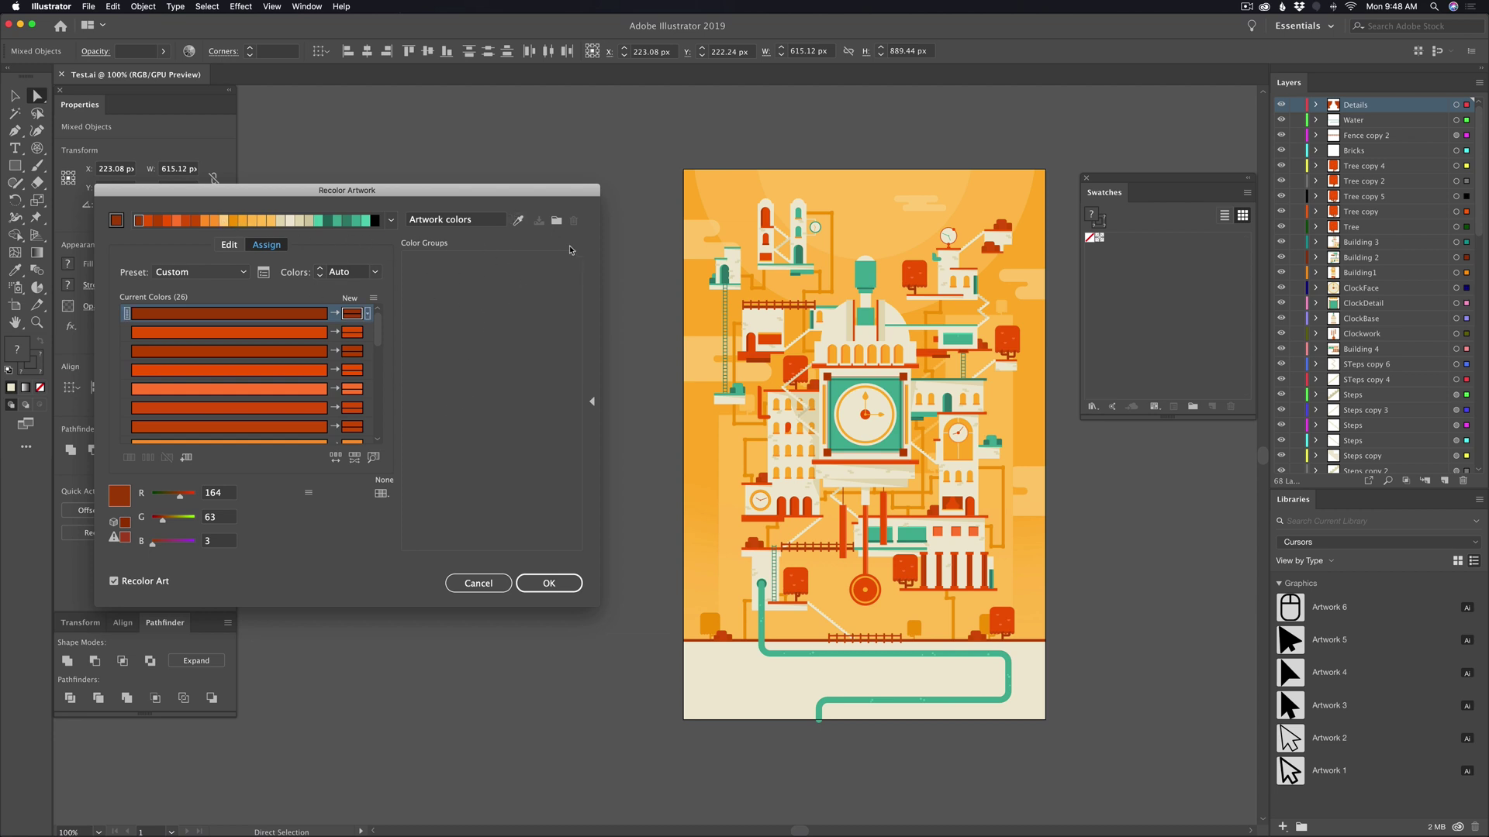
click(556, 223)
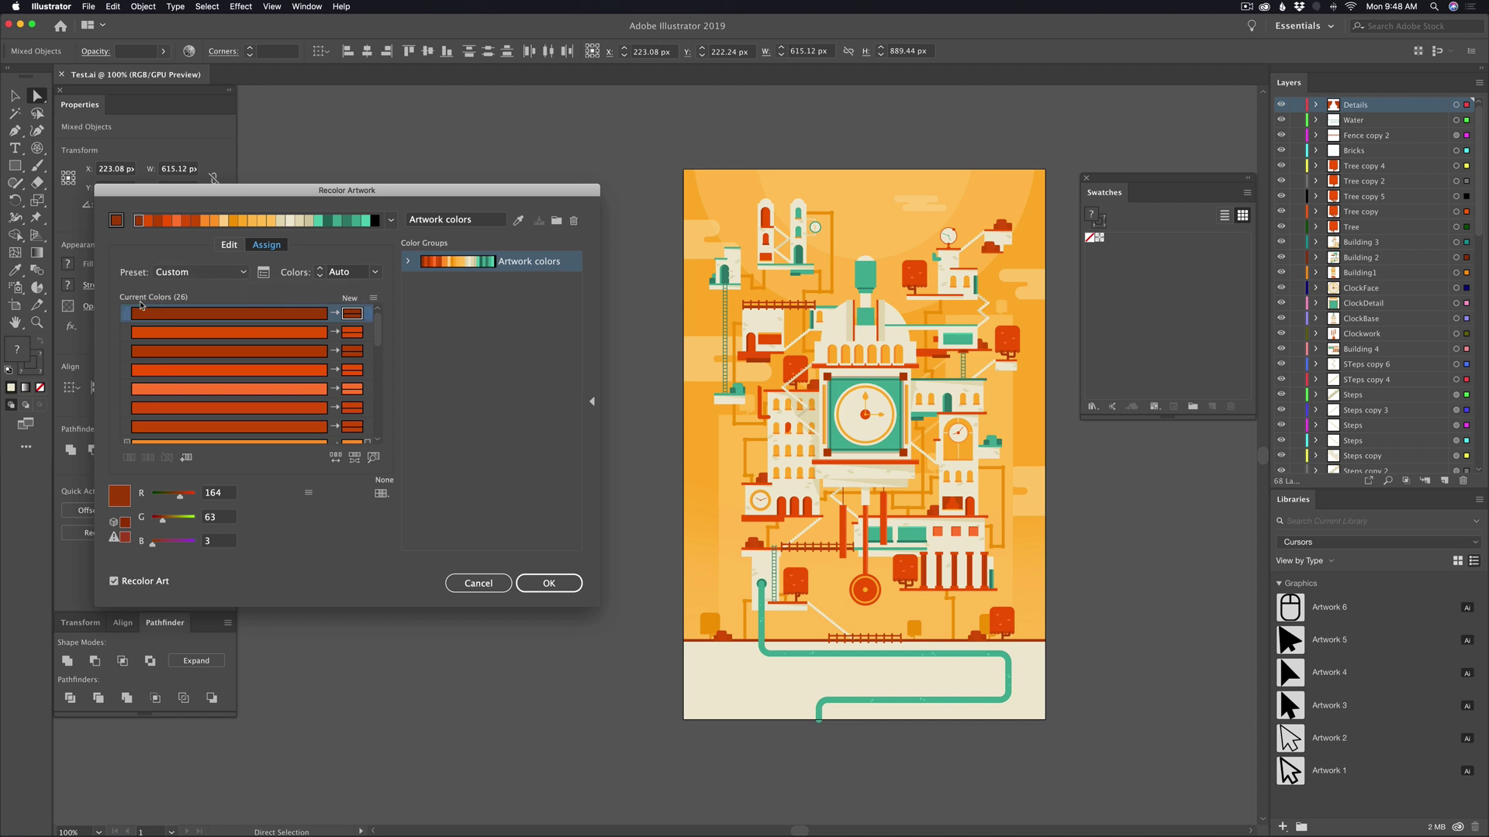
Highlight the last green shades in the current colors one at a time to examine where each is used in the artwork.
mouse_move(378, 323)
mouse_down()
mouse_move(378, 419)
mouse_move(378, 324)
mouse_up()
scroll(272, 370, down, 5)
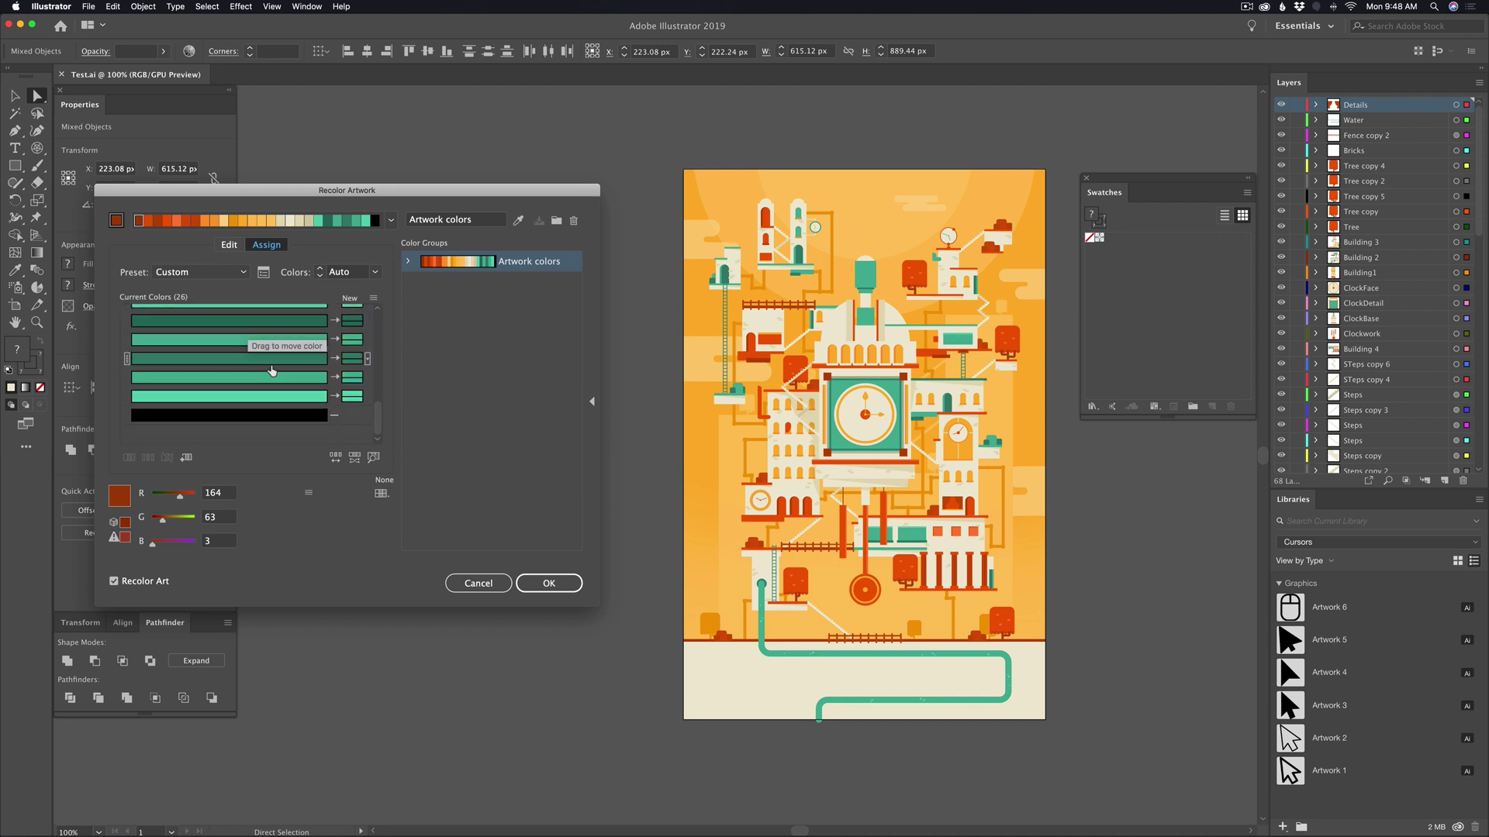
mouse_move(382, 414)
mouse_down()
mouse_move(383, 342)
mouse_move(382, 427)
mouse_up()
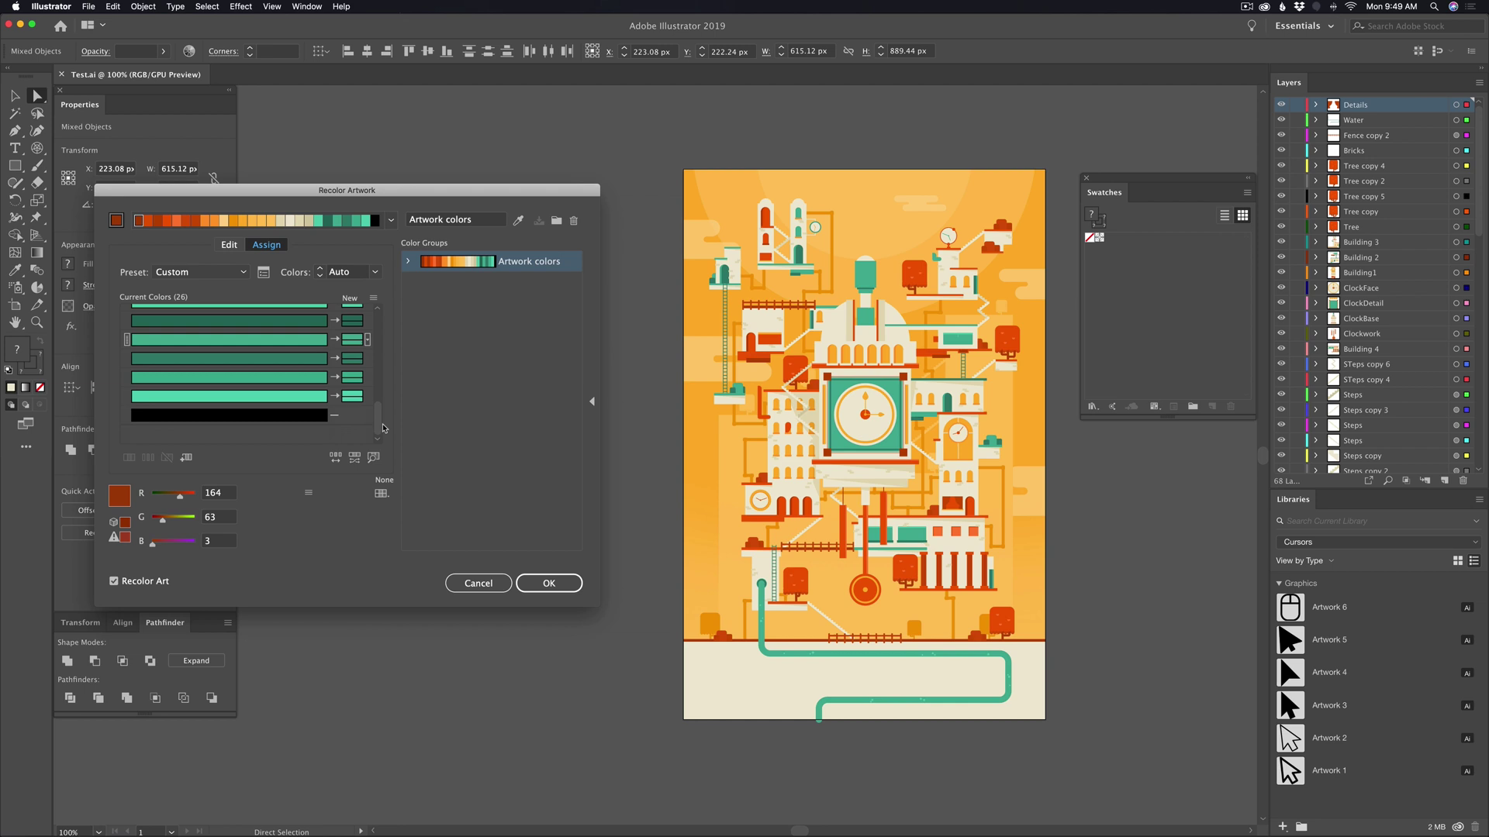
click(279, 398)
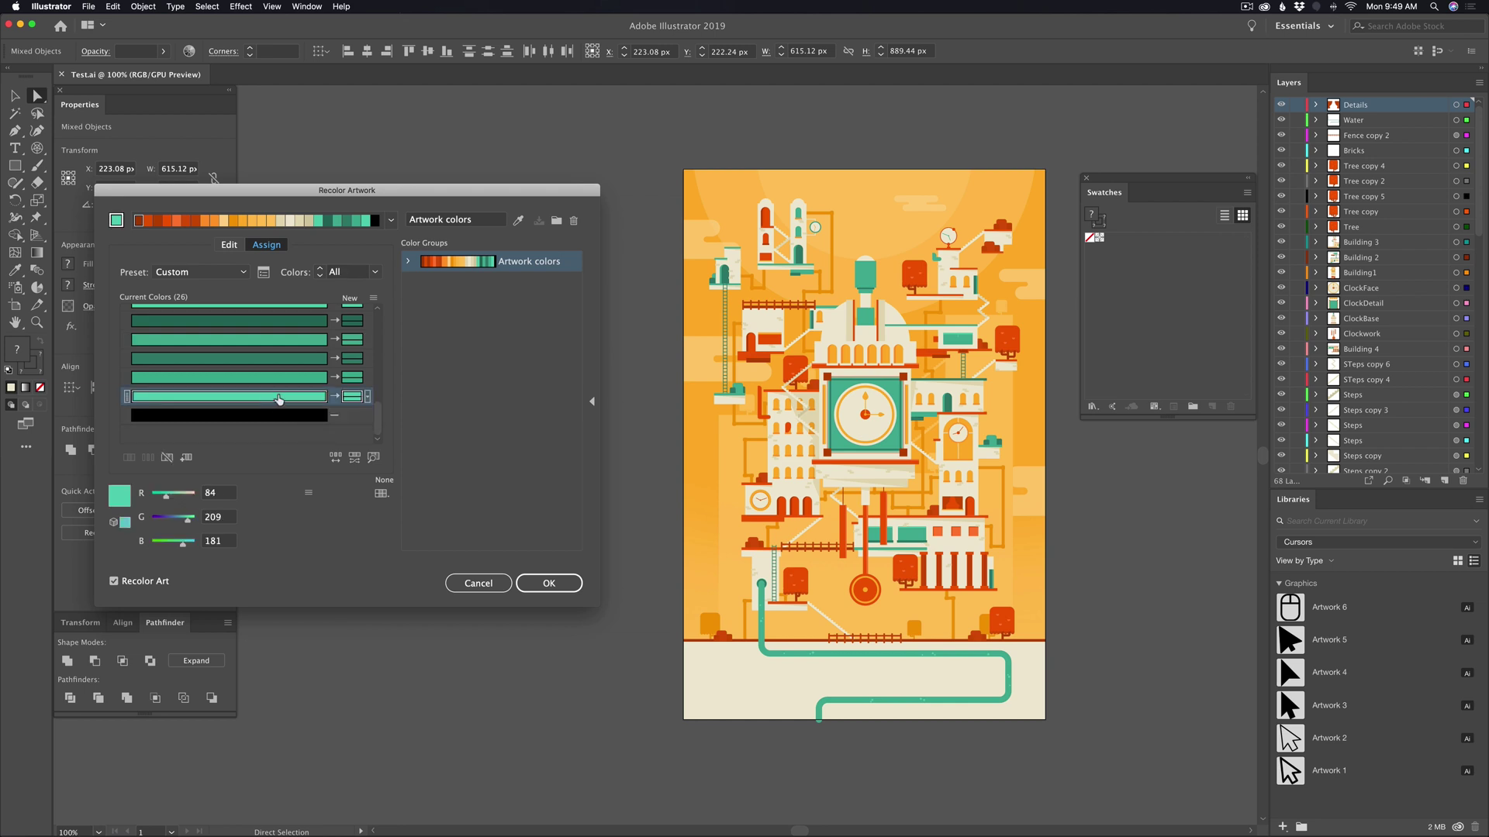
click(373, 459)
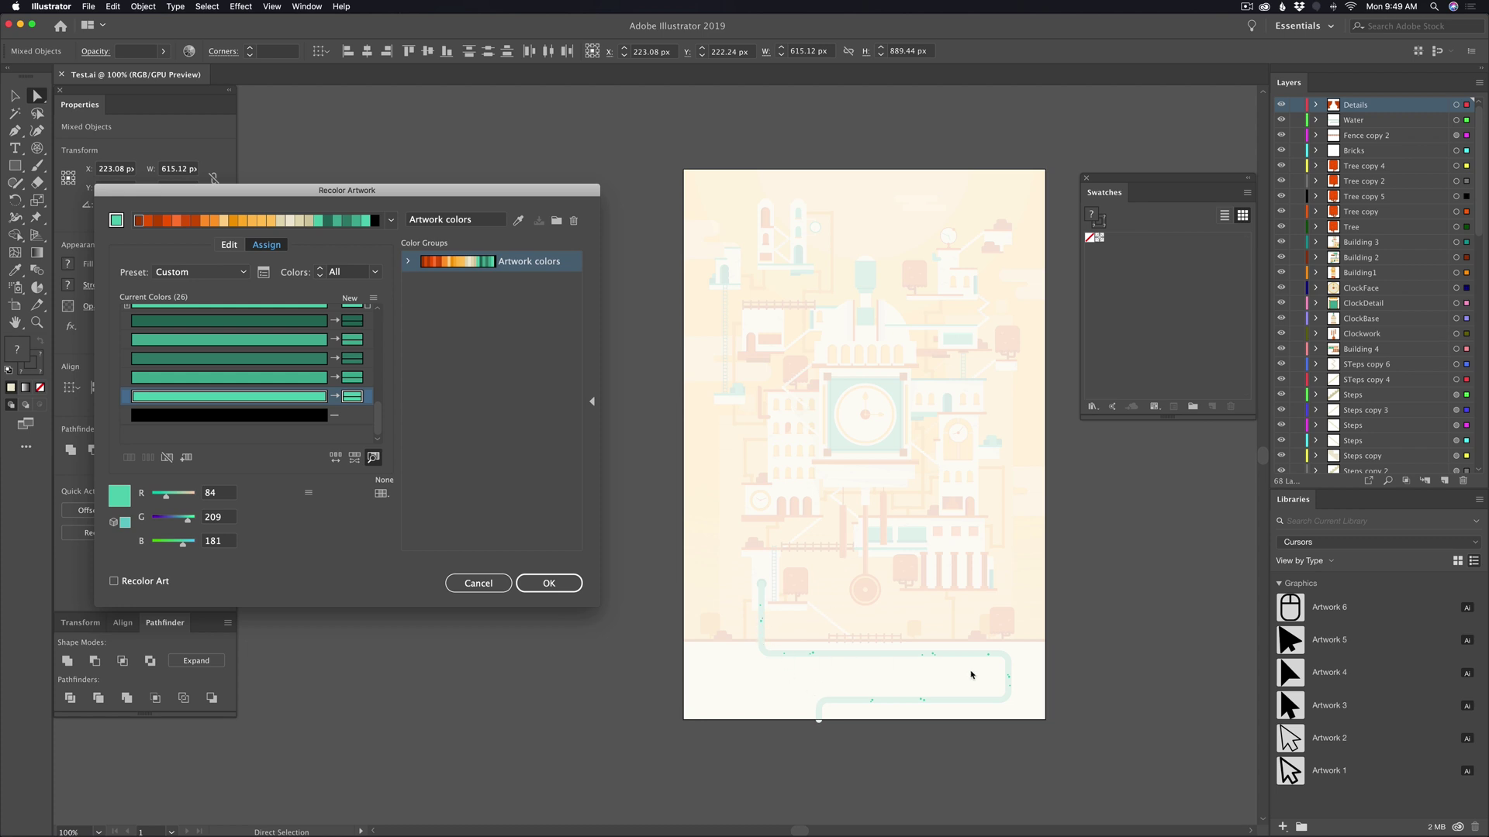
click(301, 379)
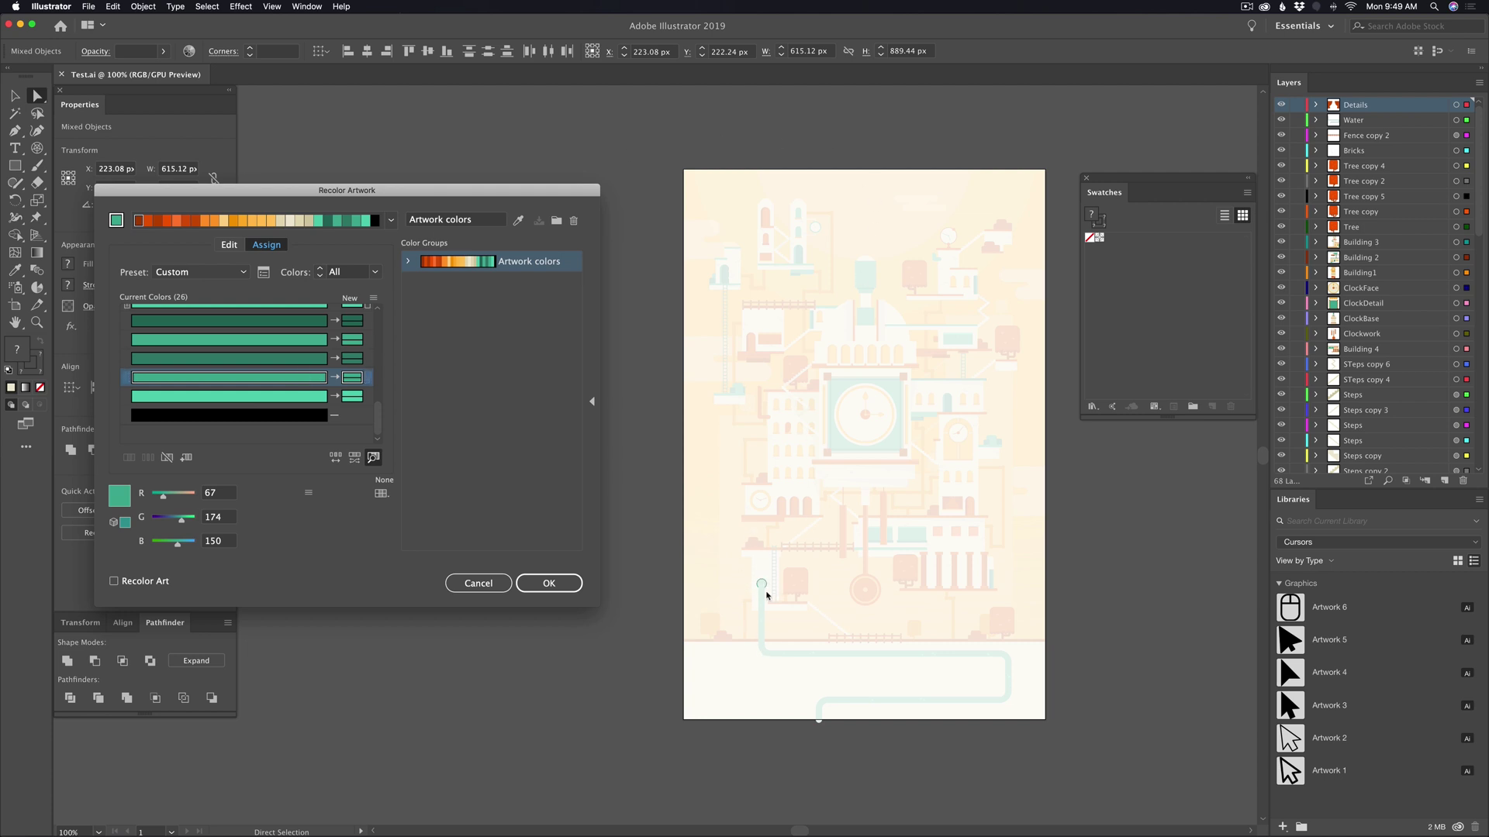
click(272, 359)
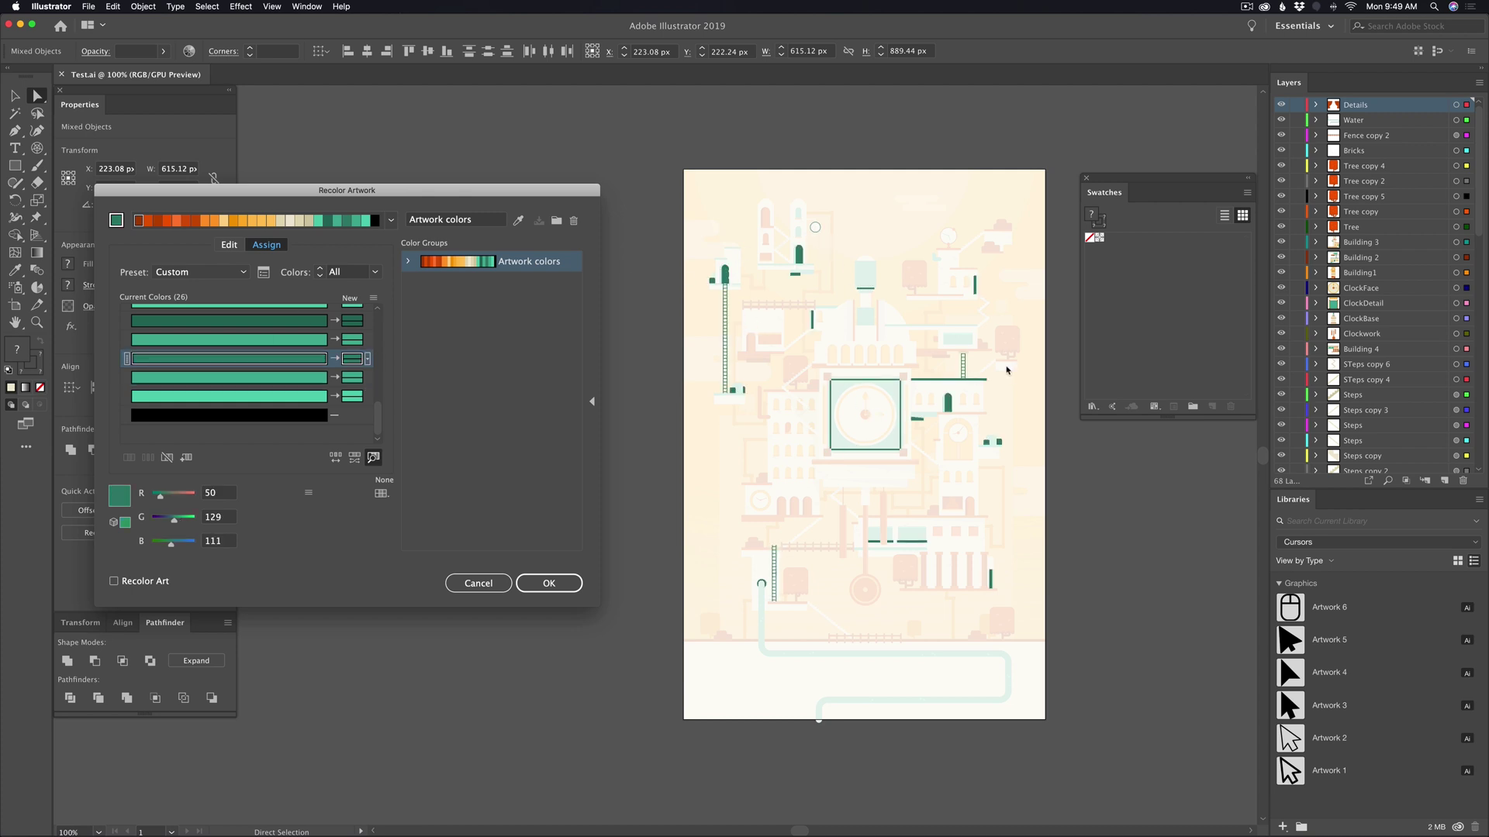
Recolor the mid green of the clock and water pipe to magenta by setting its green value to 42 and red to 182.
click(257, 340)
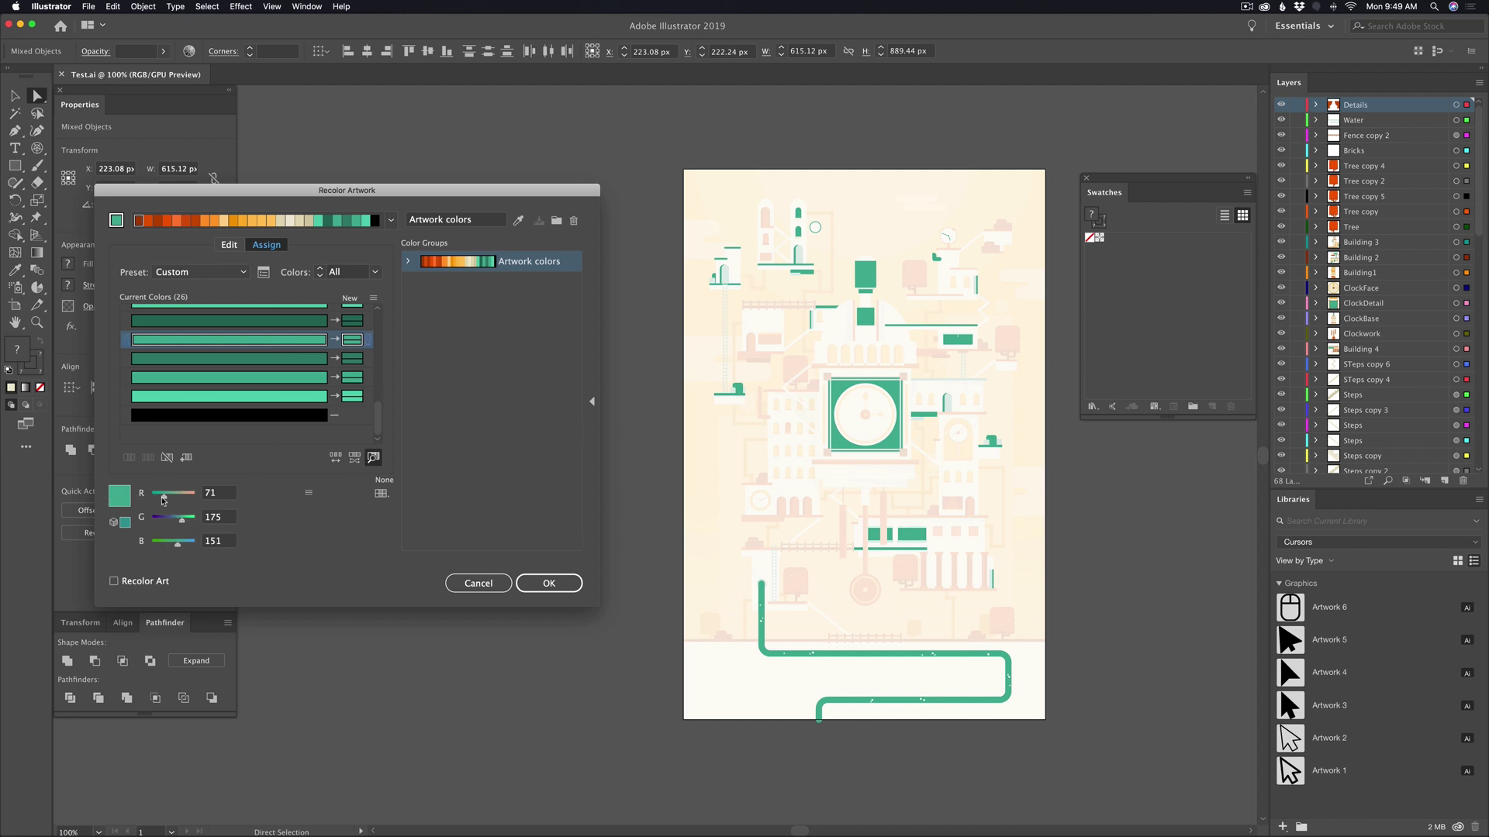
drag(182, 520, 160, 524)
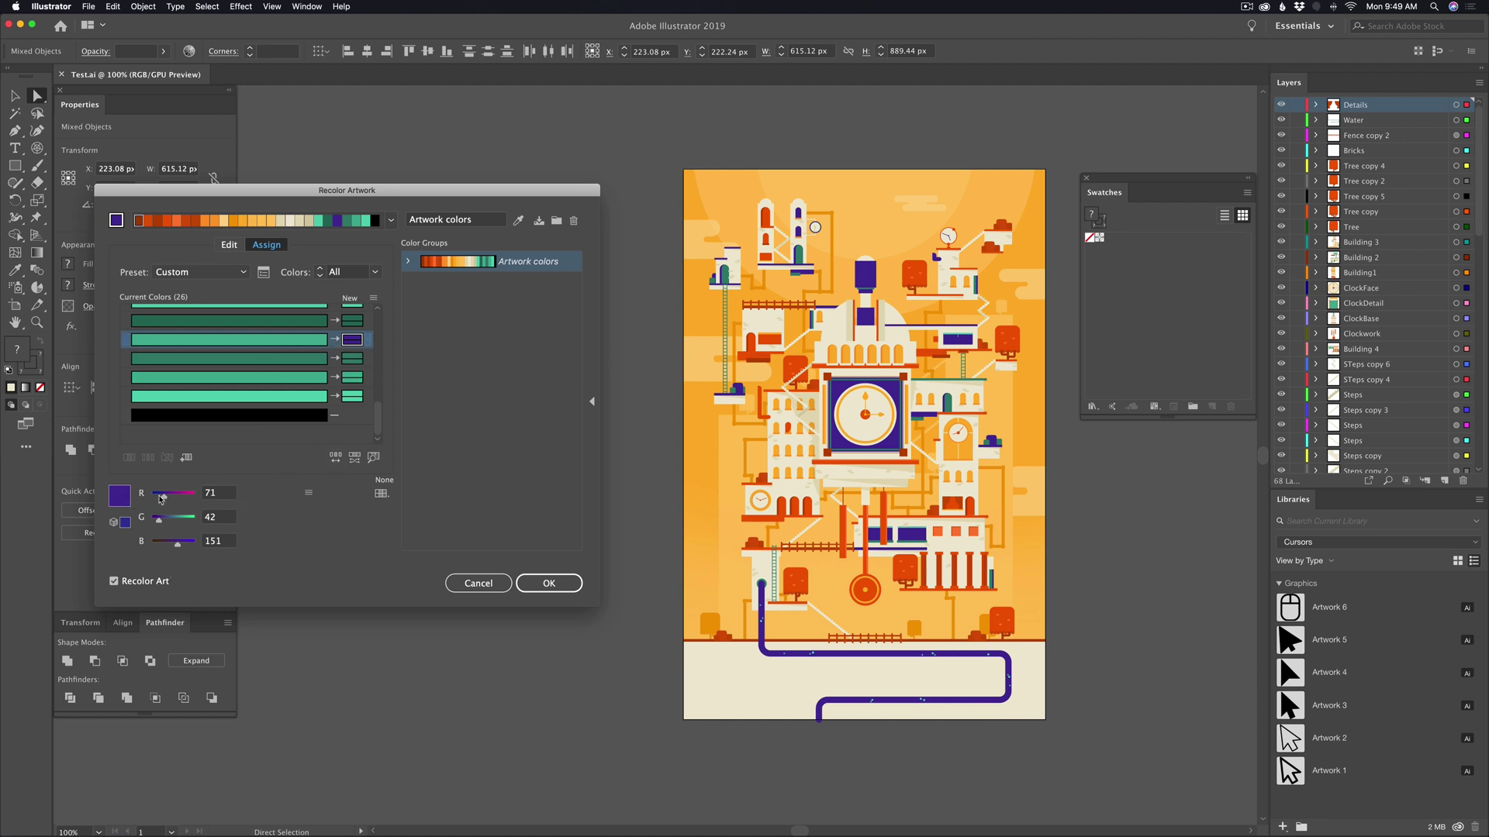
drag(163, 496, 185, 500)
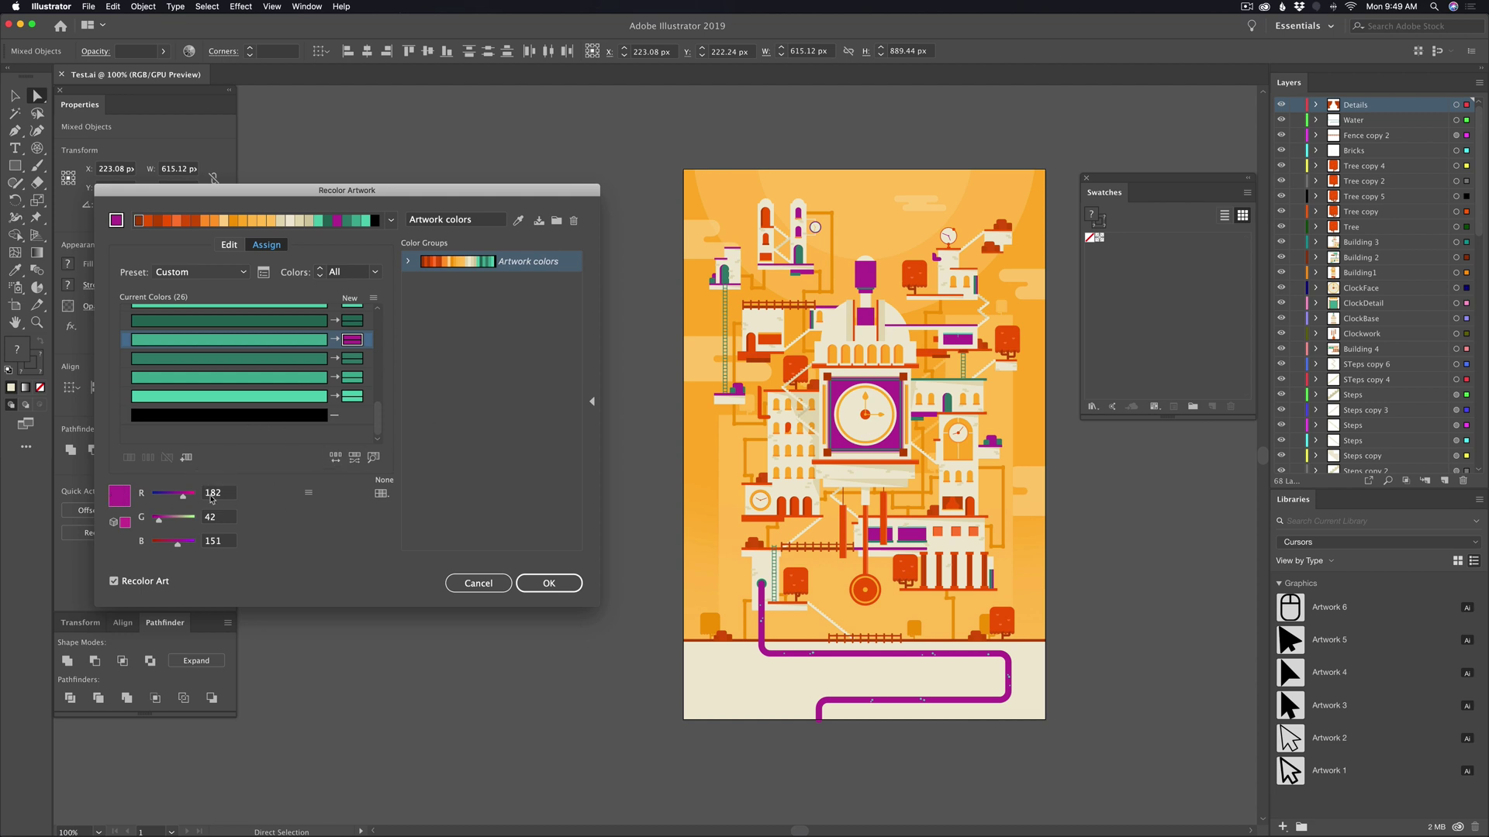
Switch the color adjustment sliders to HSB mode and on to Global Adjust.
click(309, 493)
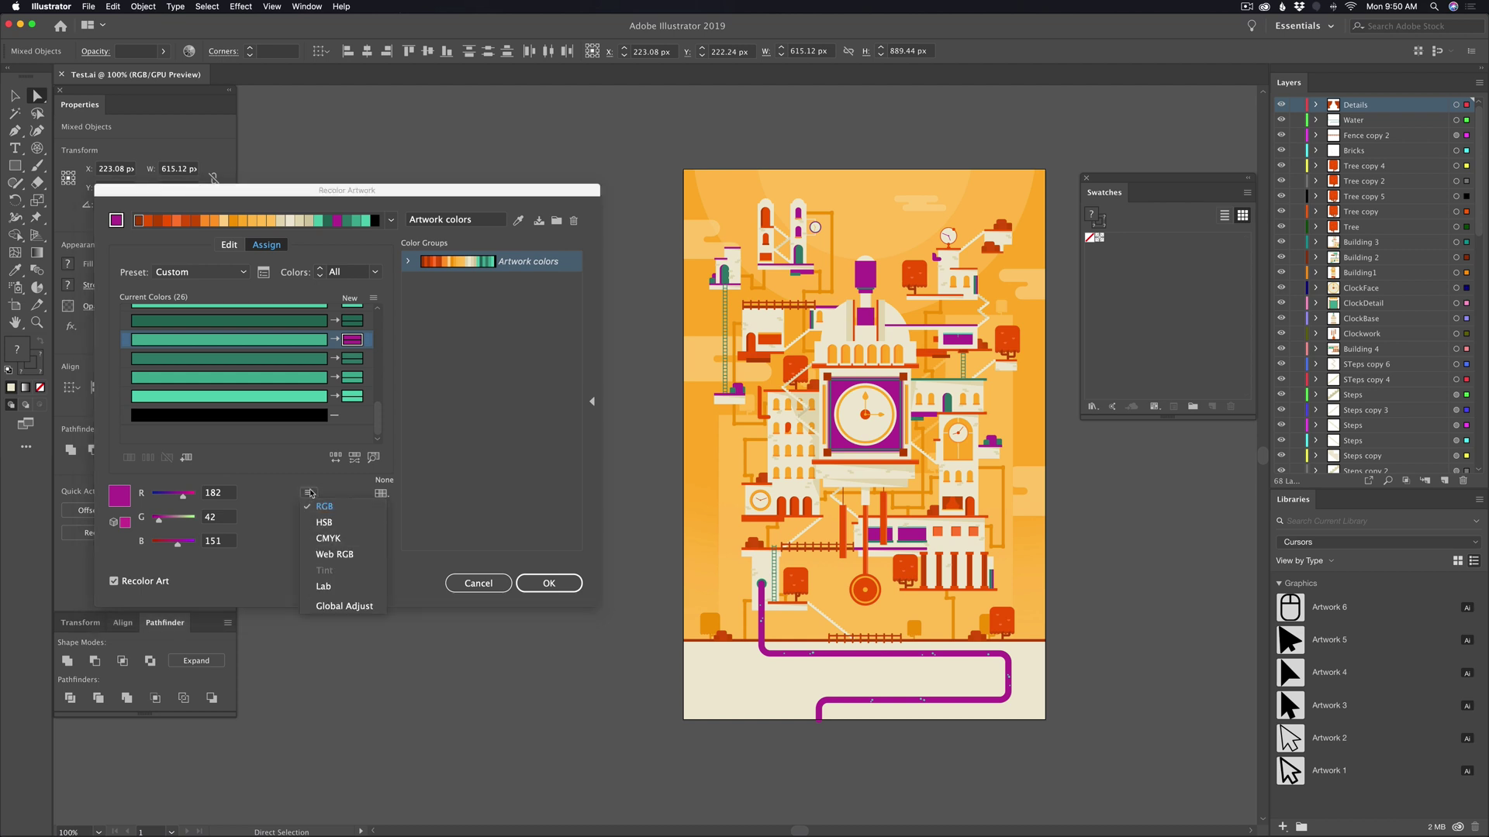
click(325, 525)
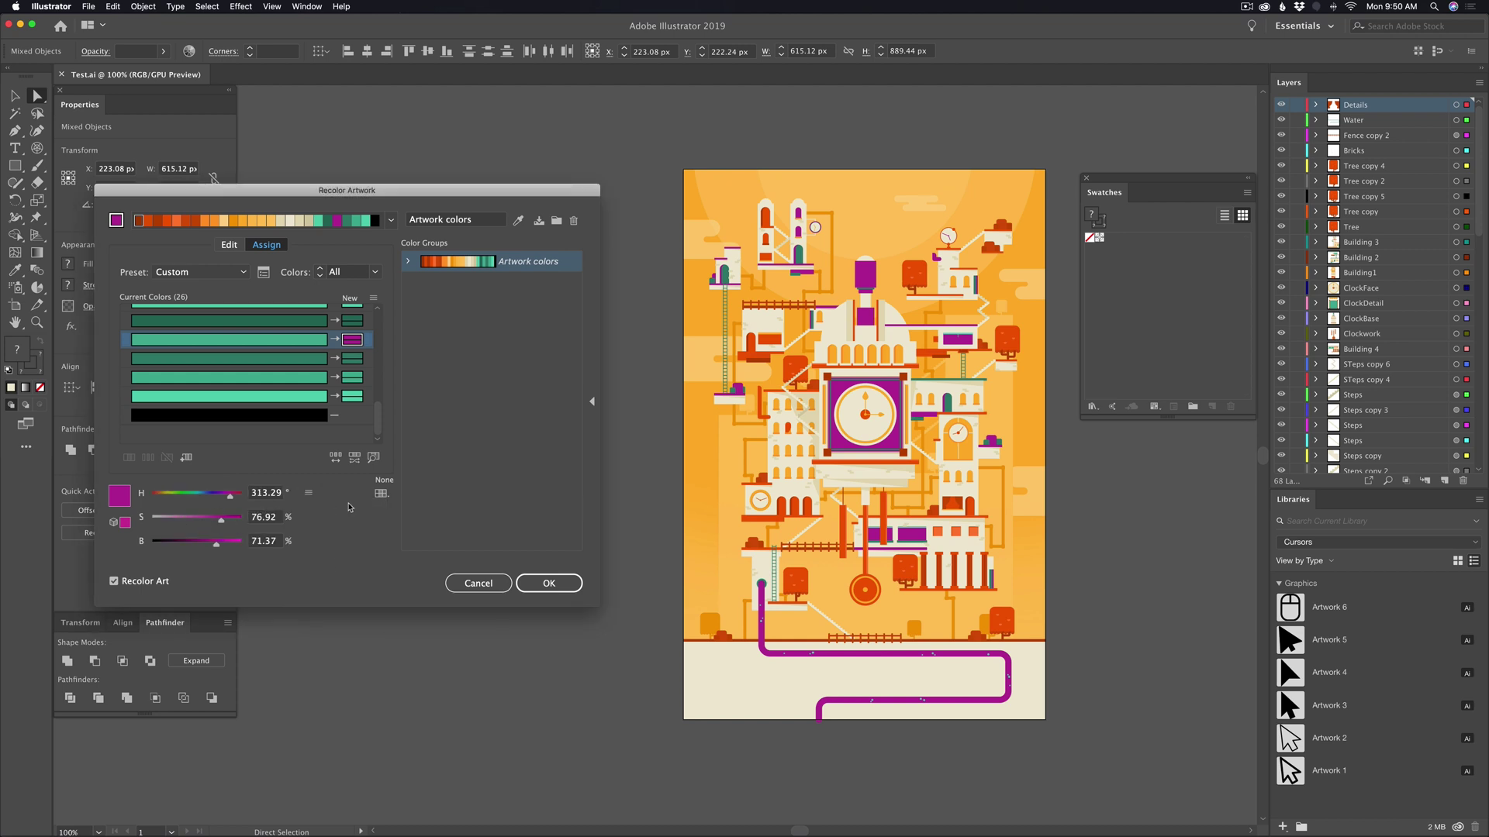
click(308, 493)
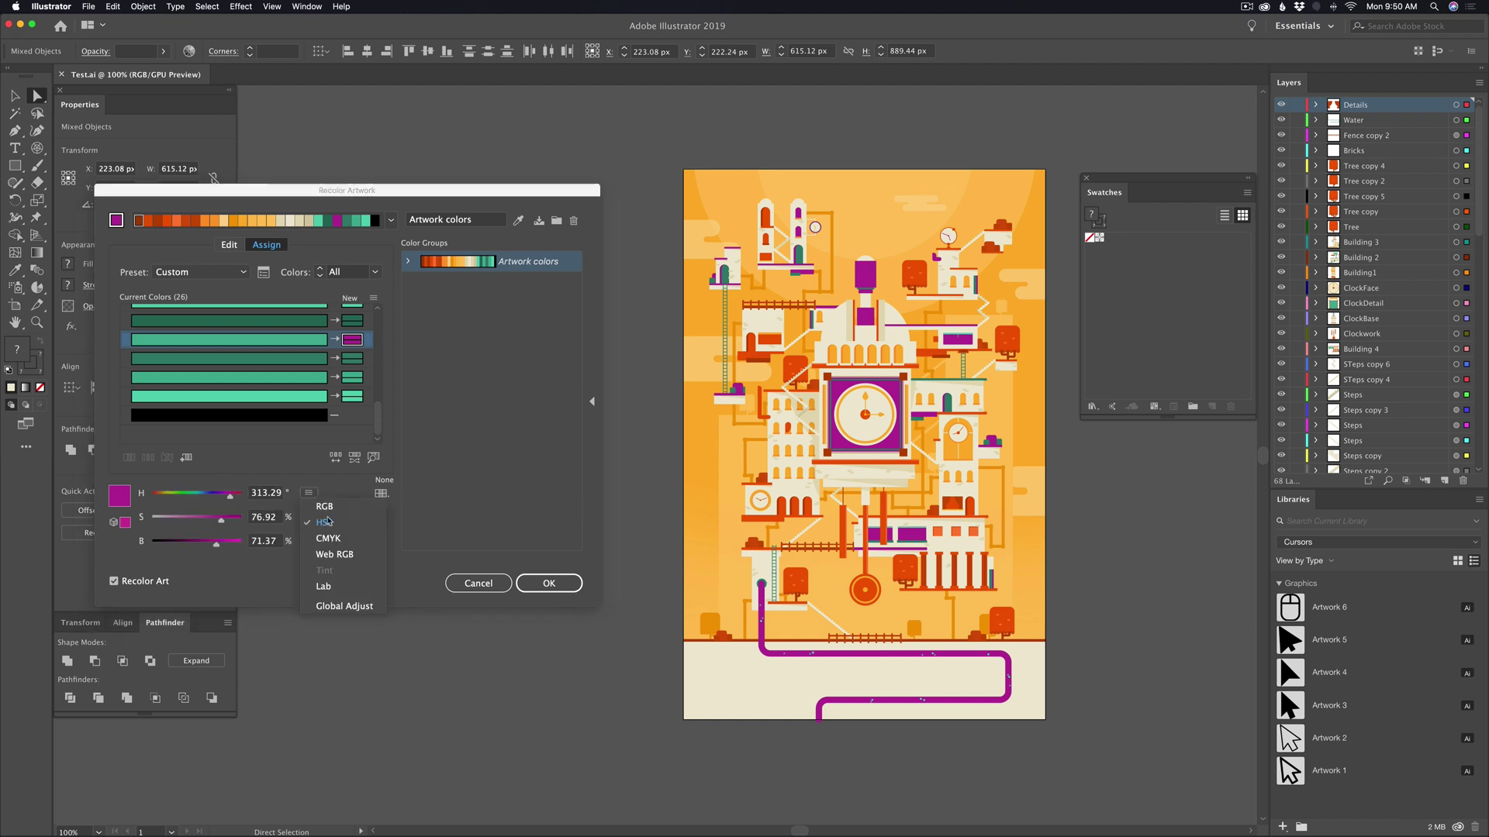
click(335, 608)
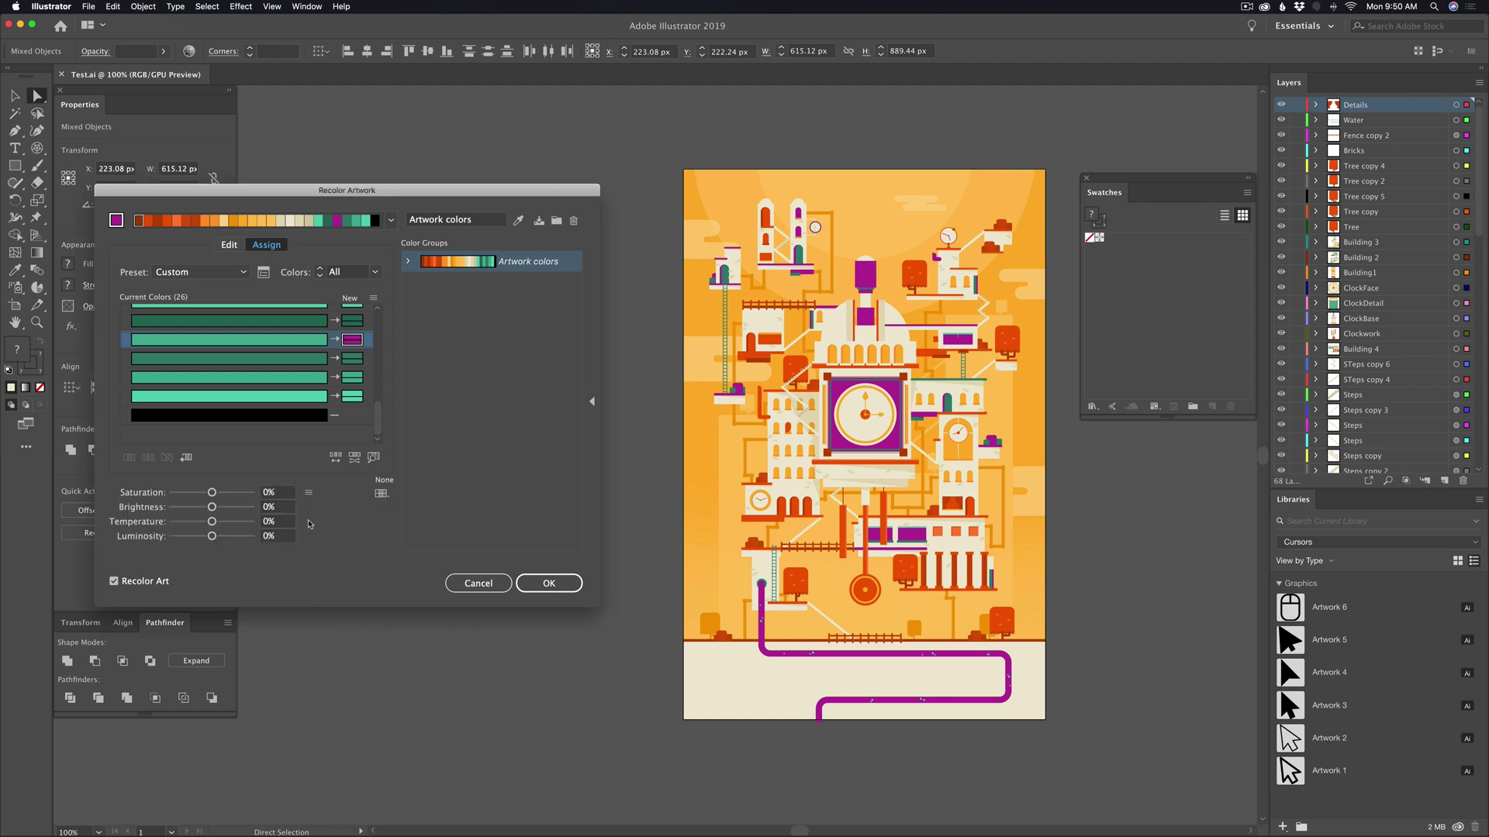
Try a global saturation of 35% with temperatures of 74% and -100%, and reset to the original artwork colors.
click(212, 492)
mouse_move(212, 493)
mouse_down()
mouse_move(244, 492)
mouse_move(212, 493)
mouse_move(226, 493)
mouse_up()
click(212, 522)
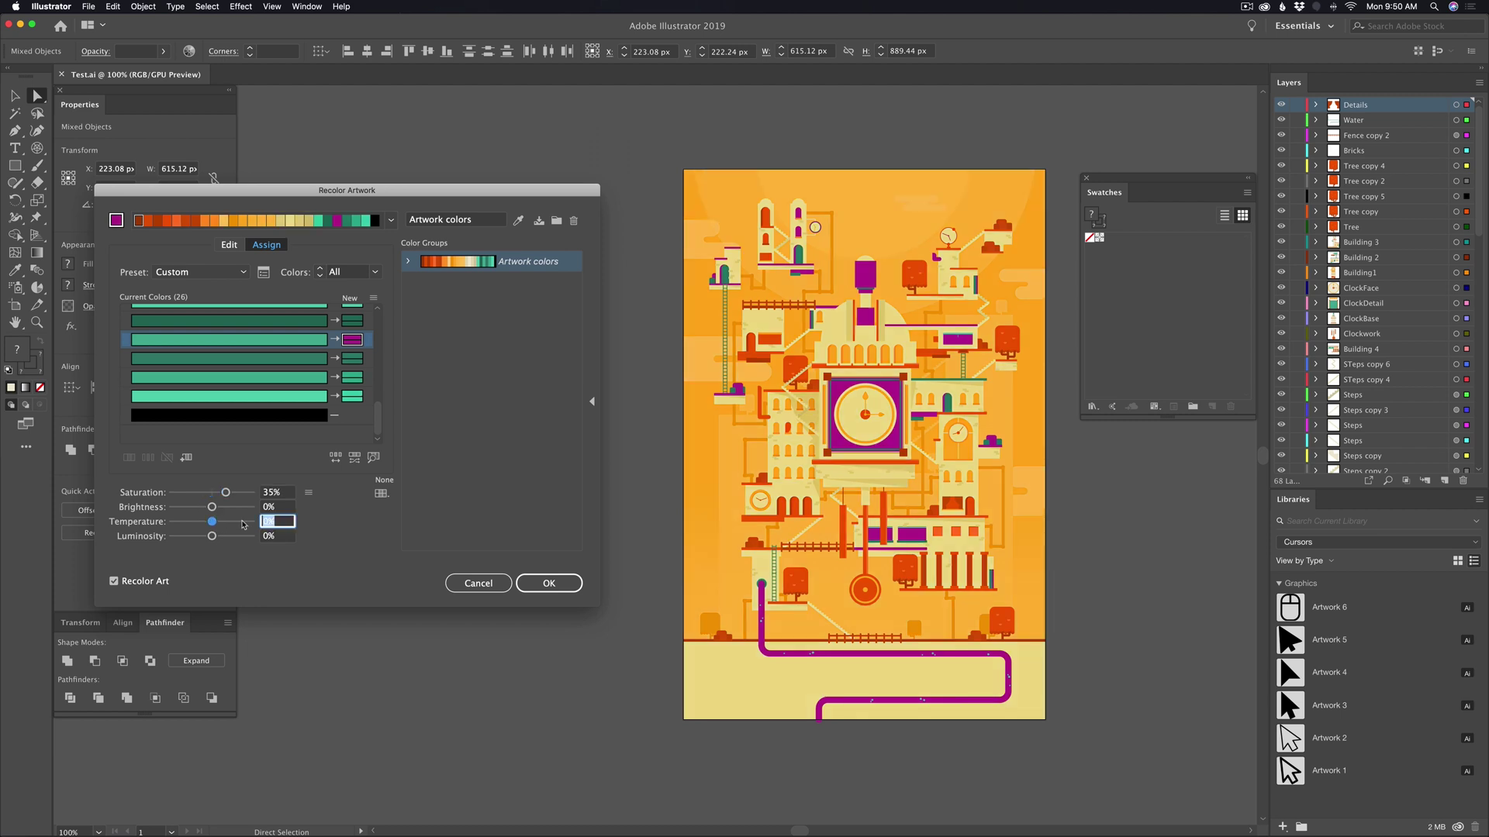
text(74)
key(Return)
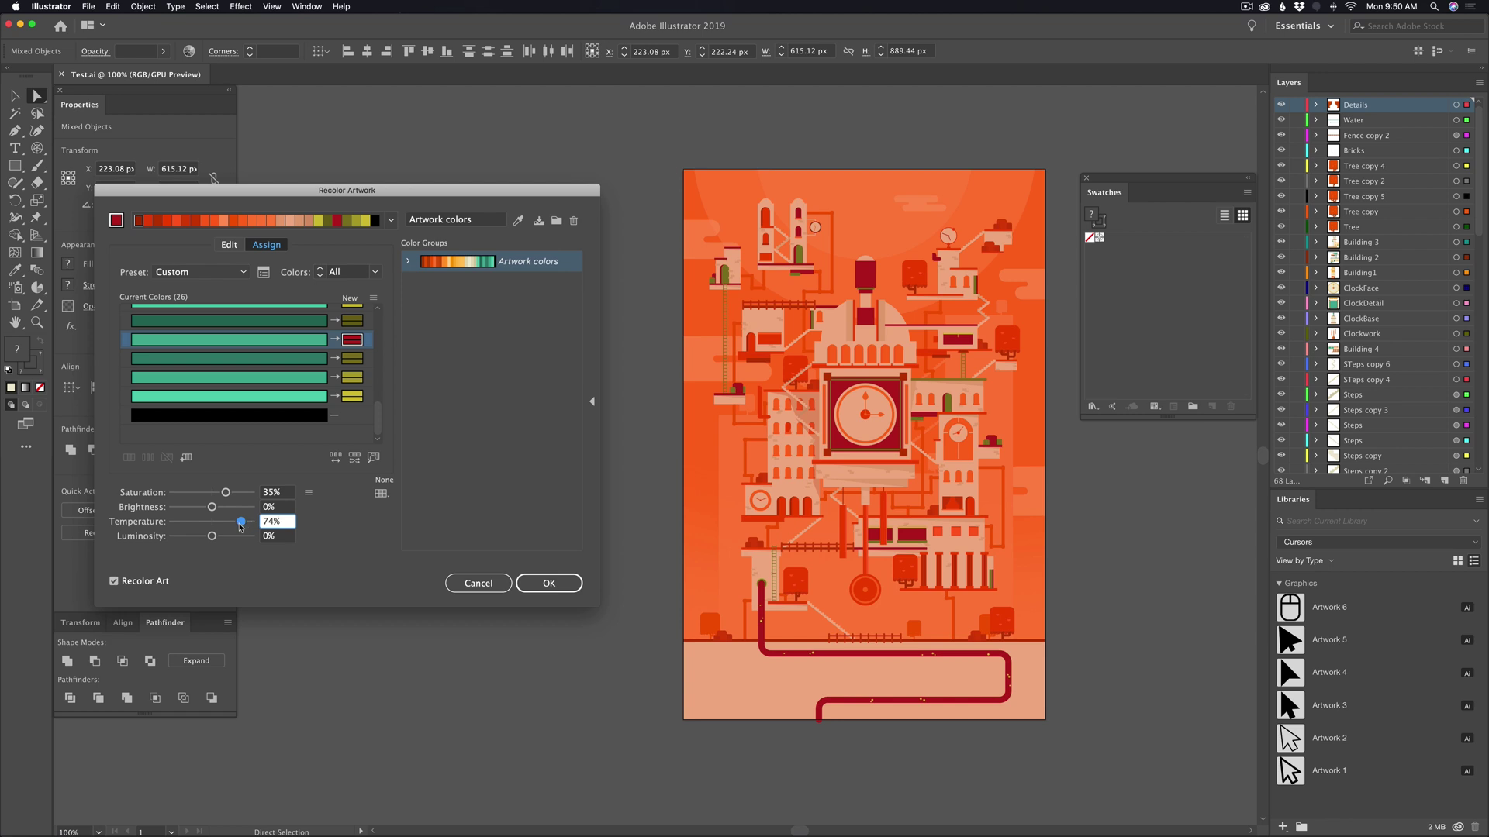
click(172, 524)
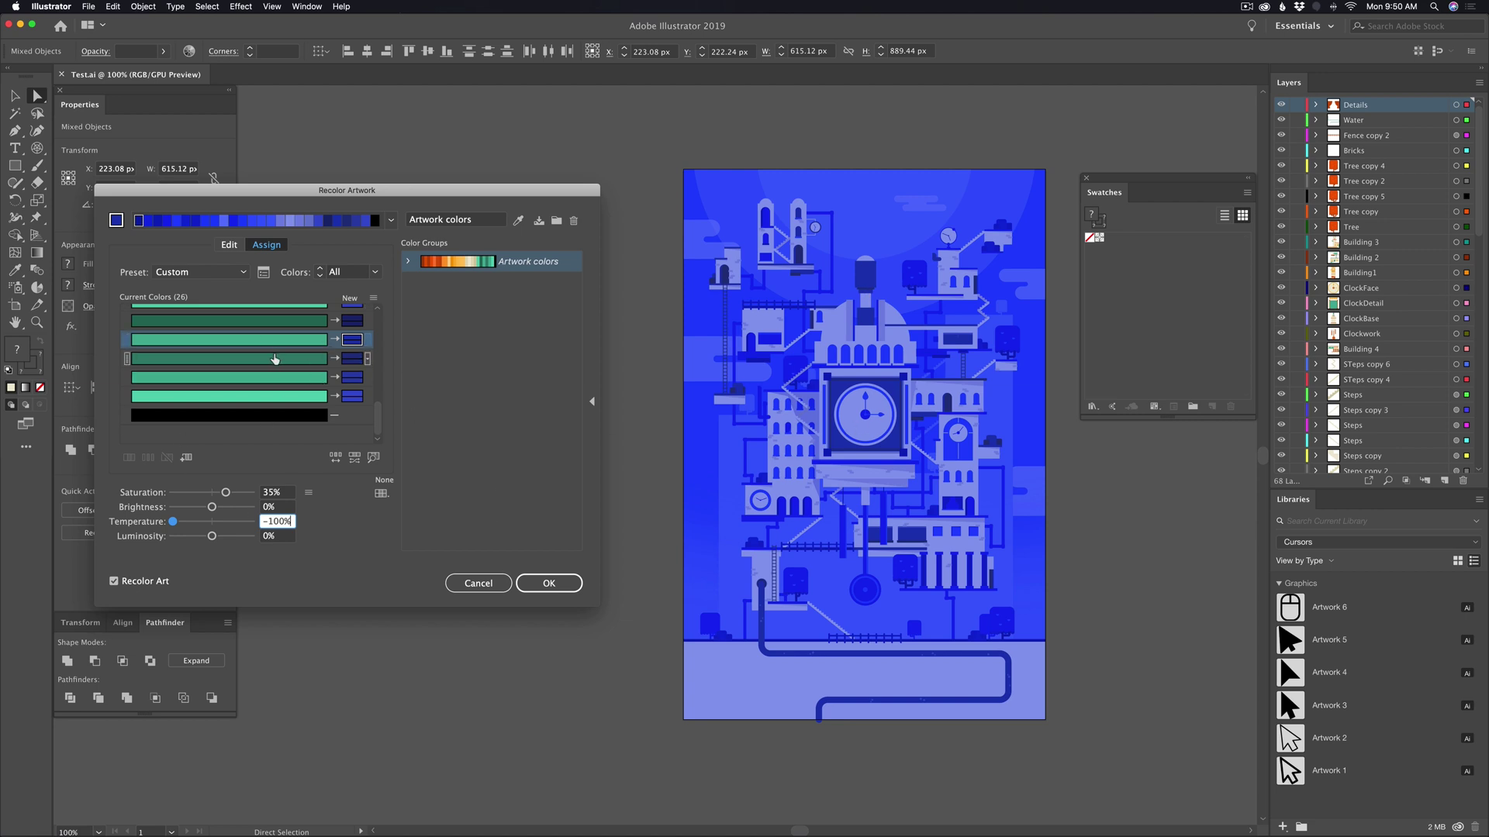
click(517, 221)
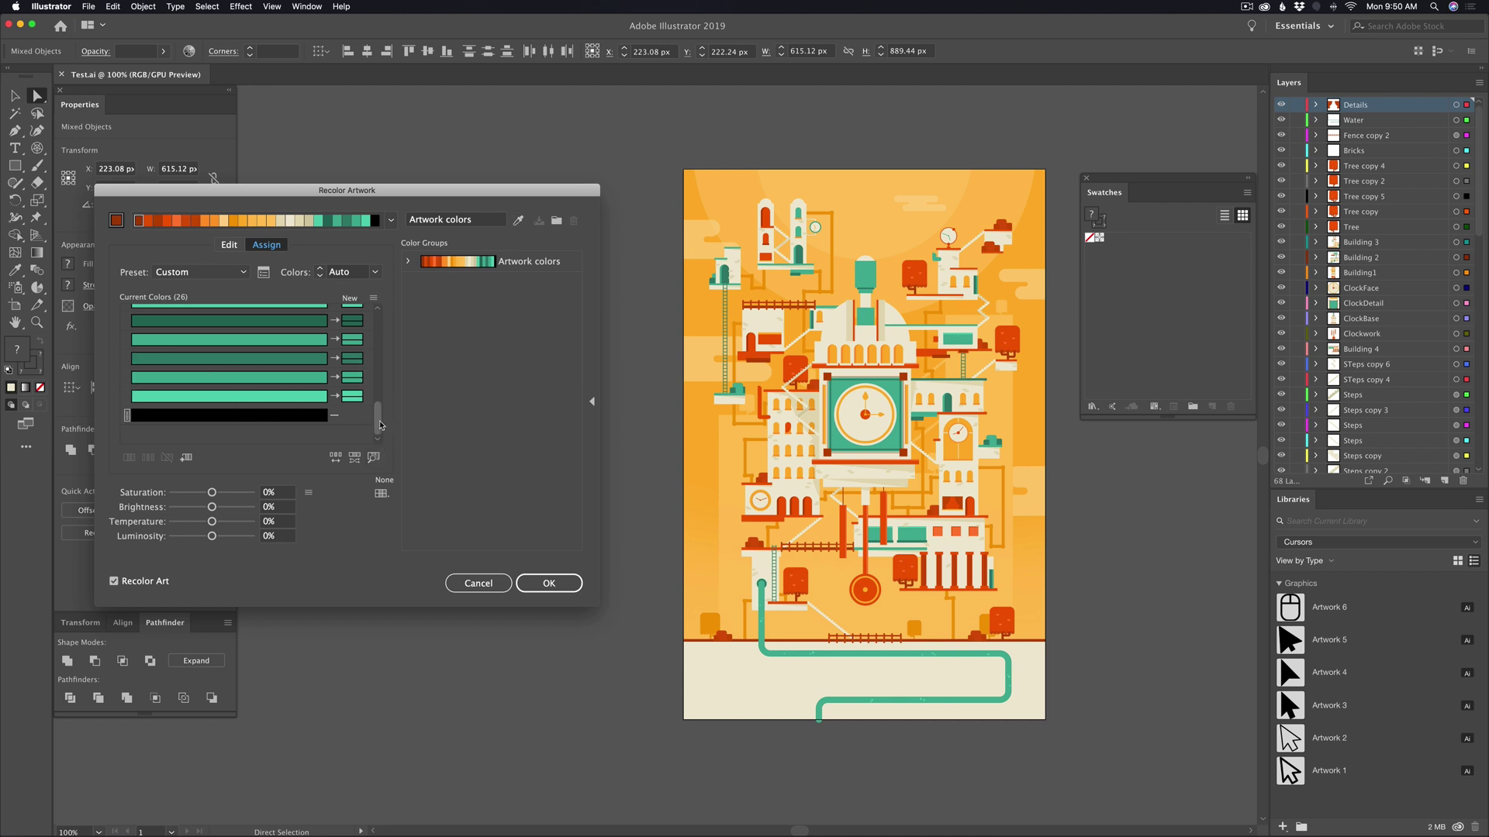
Merge the first seven red and orange current colors into the second color row so they share one new color.
drag(379, 419, 378, 332)
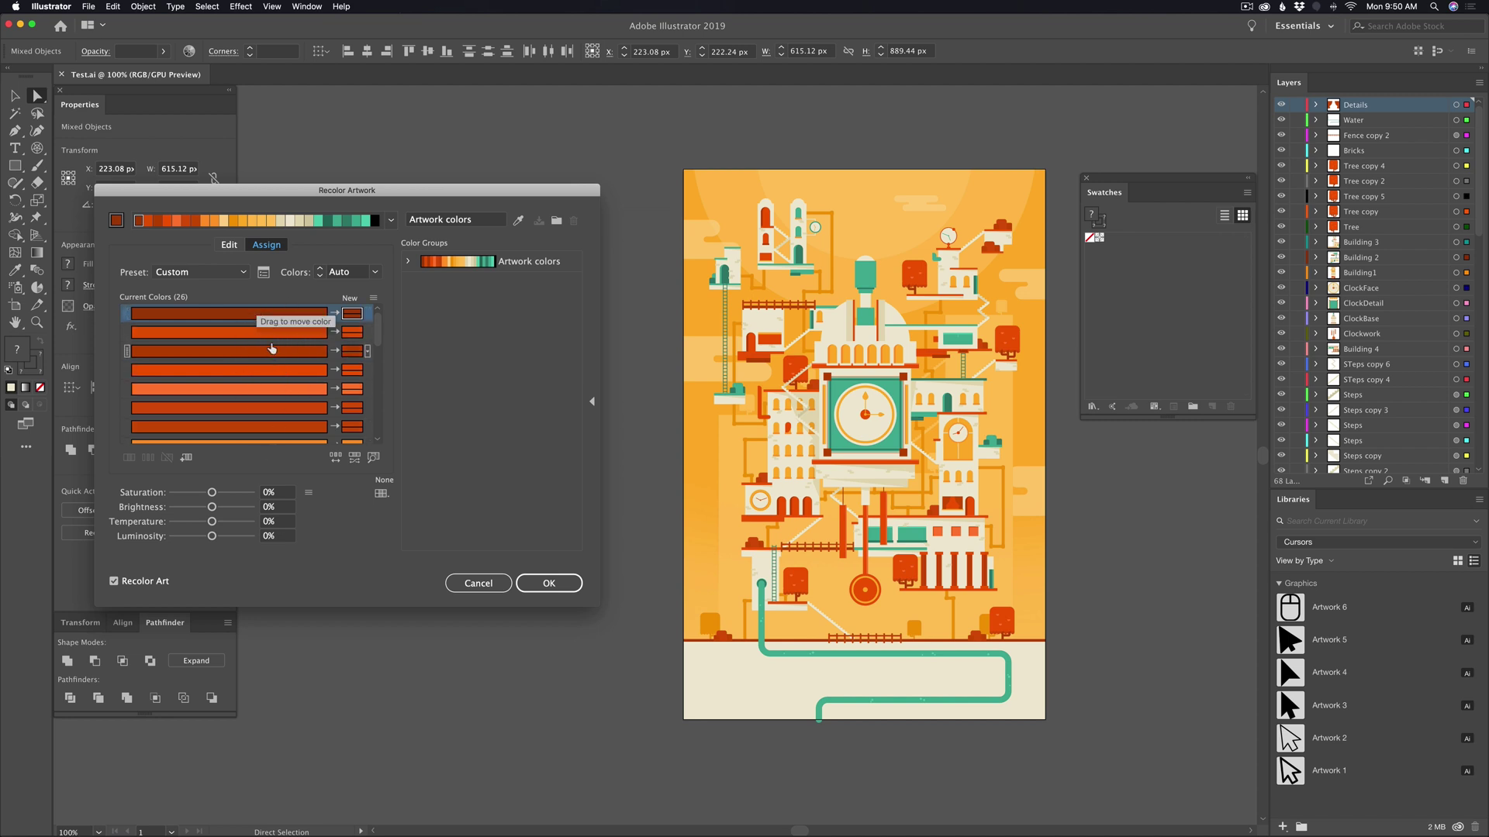
click(233, 315)
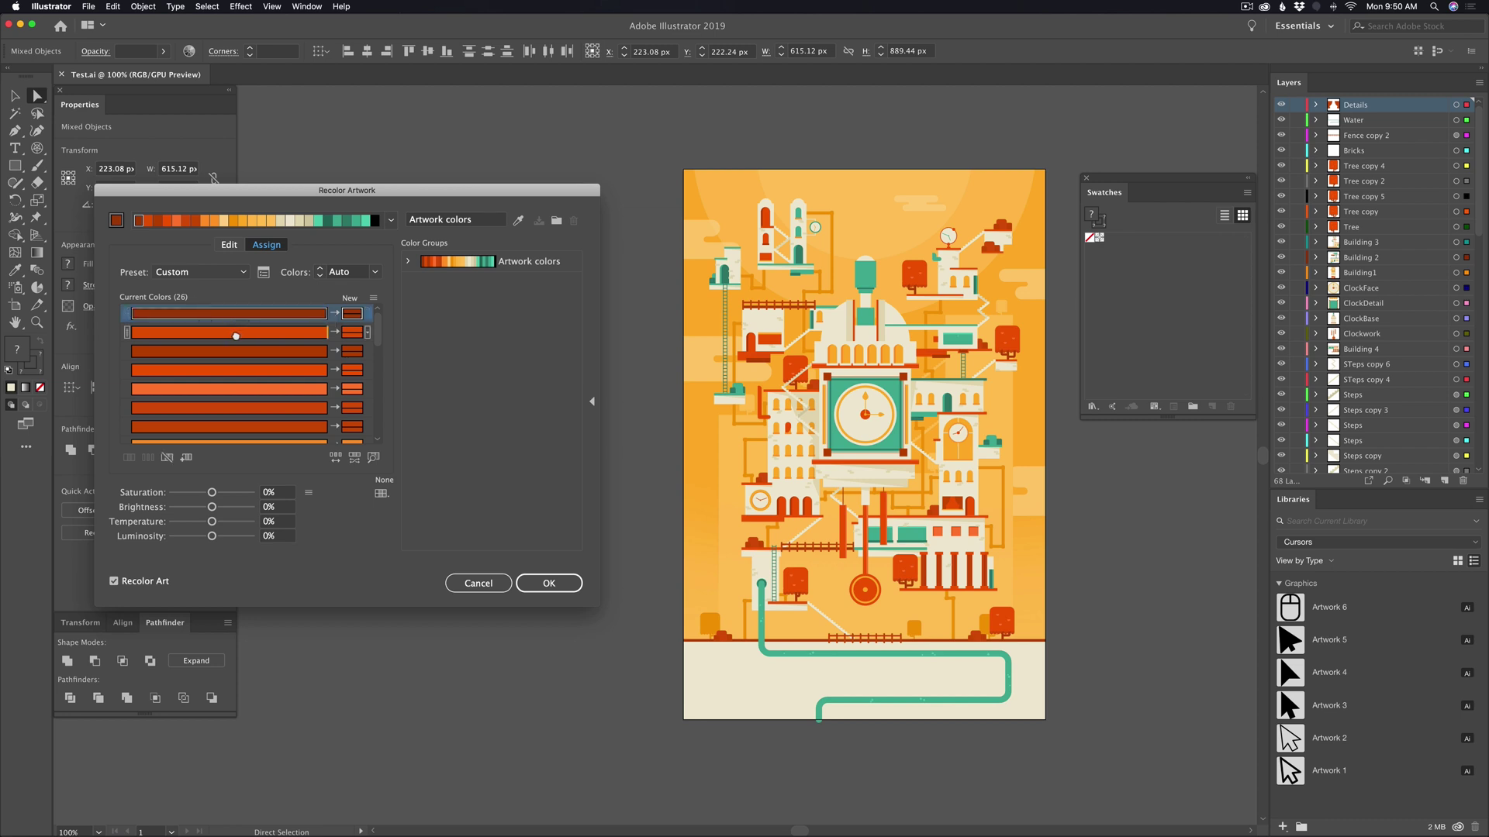
drag(234, 335, 269, 339)
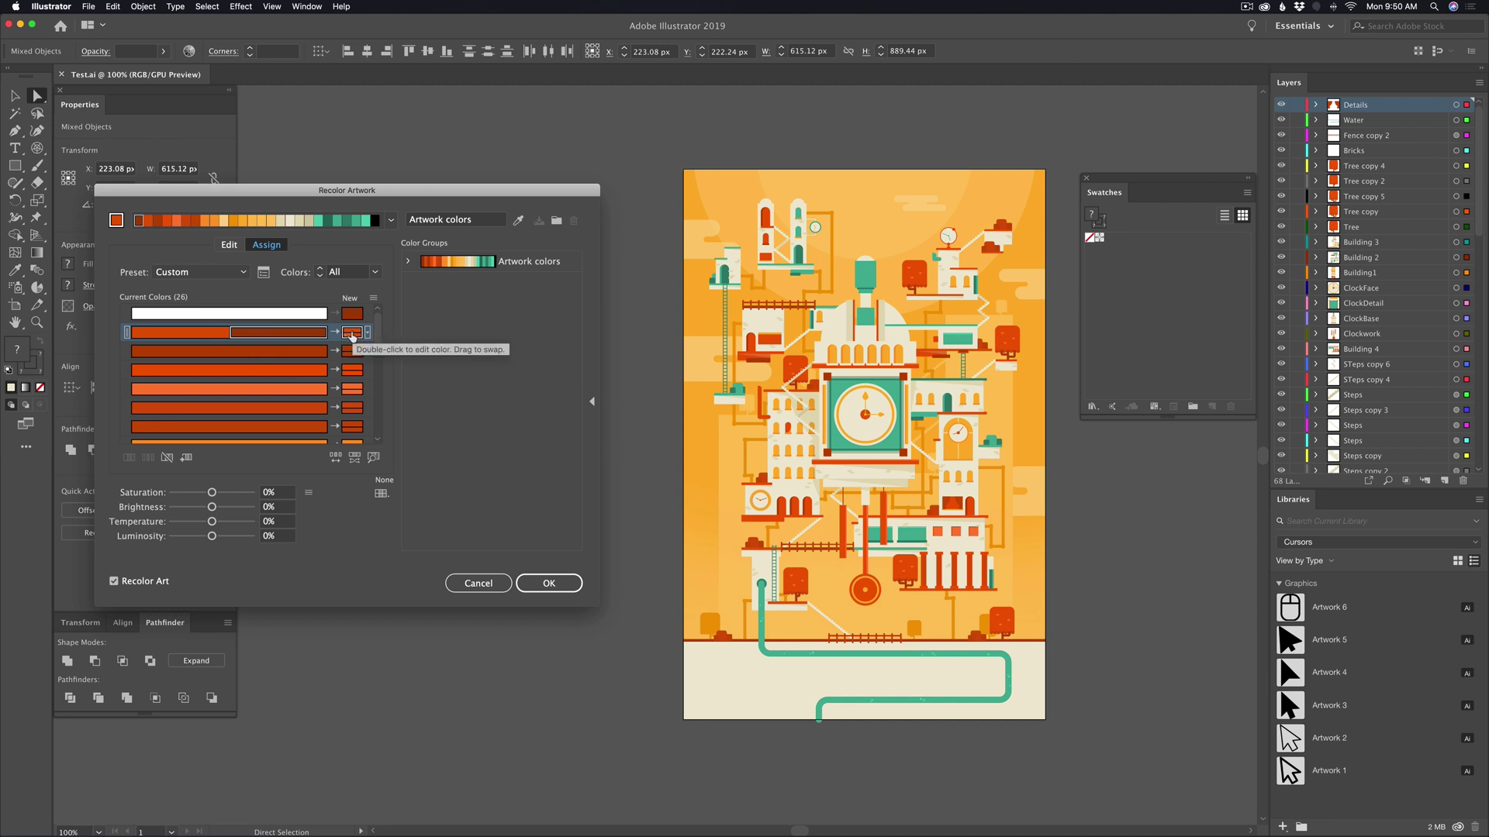
click(256, 351)
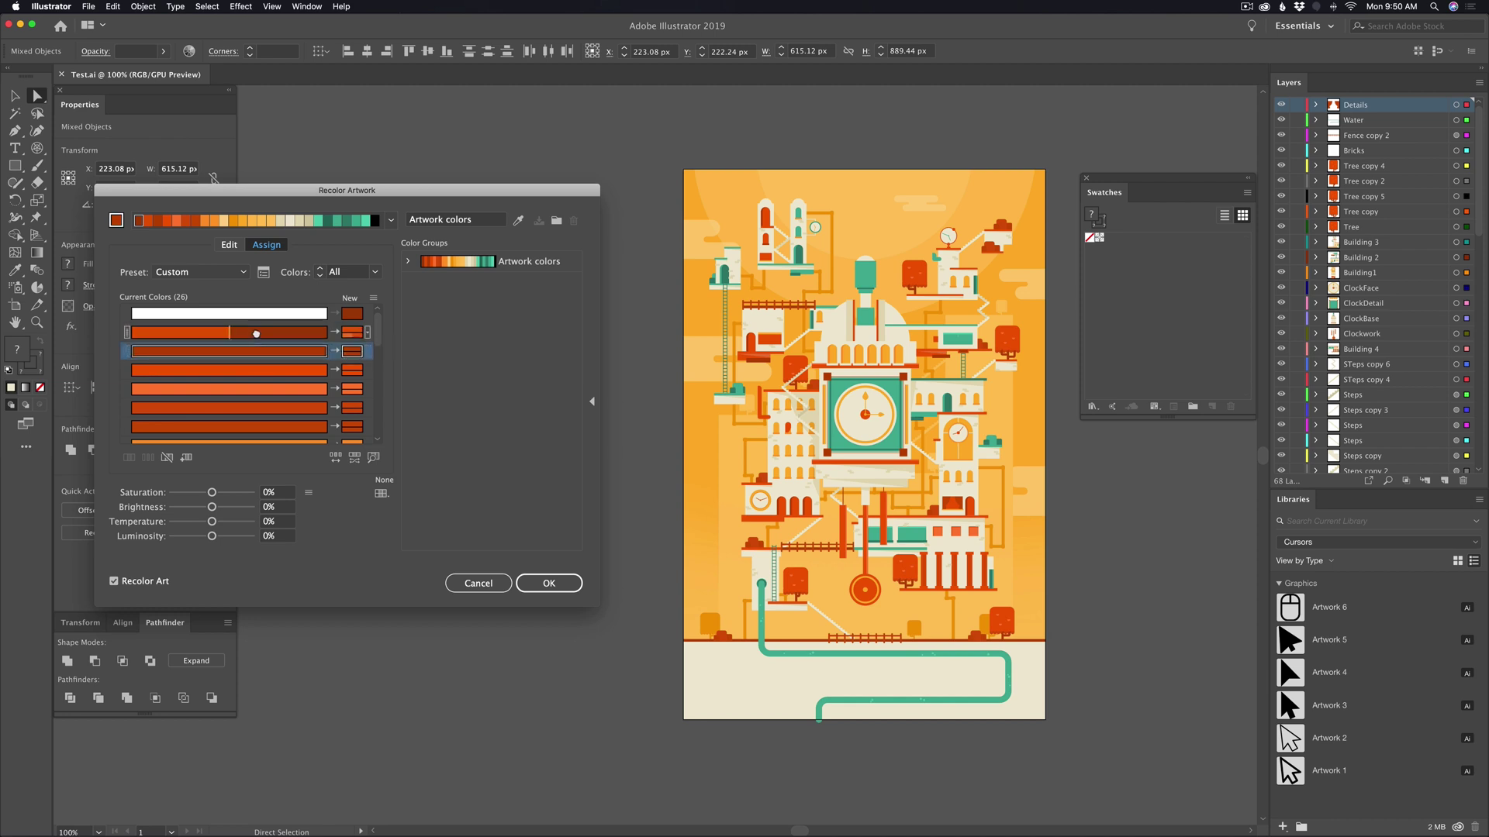
drag(254, 340, 257, 331)
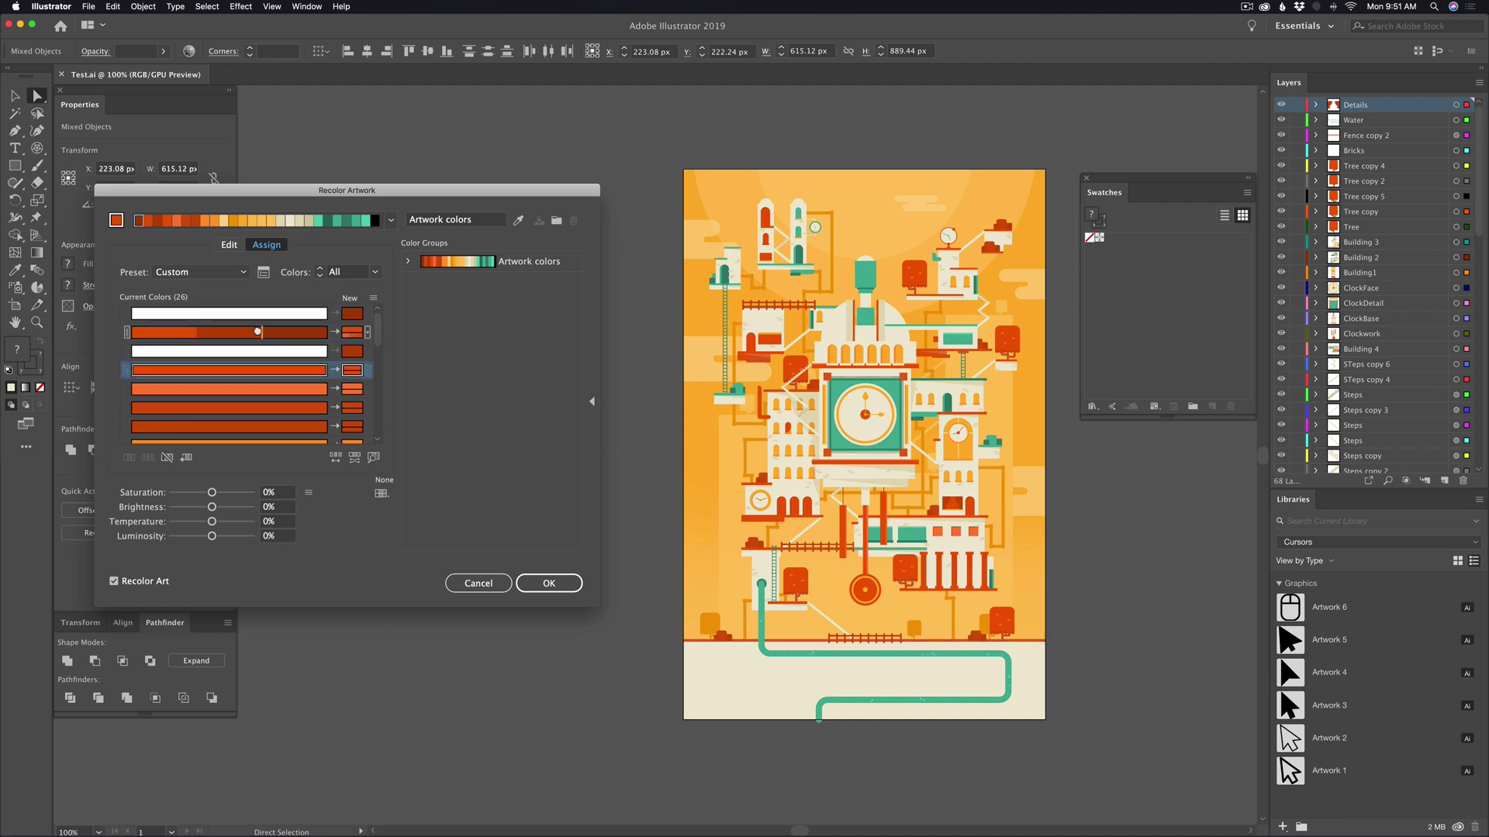
drag(262, 389, 261, 337)
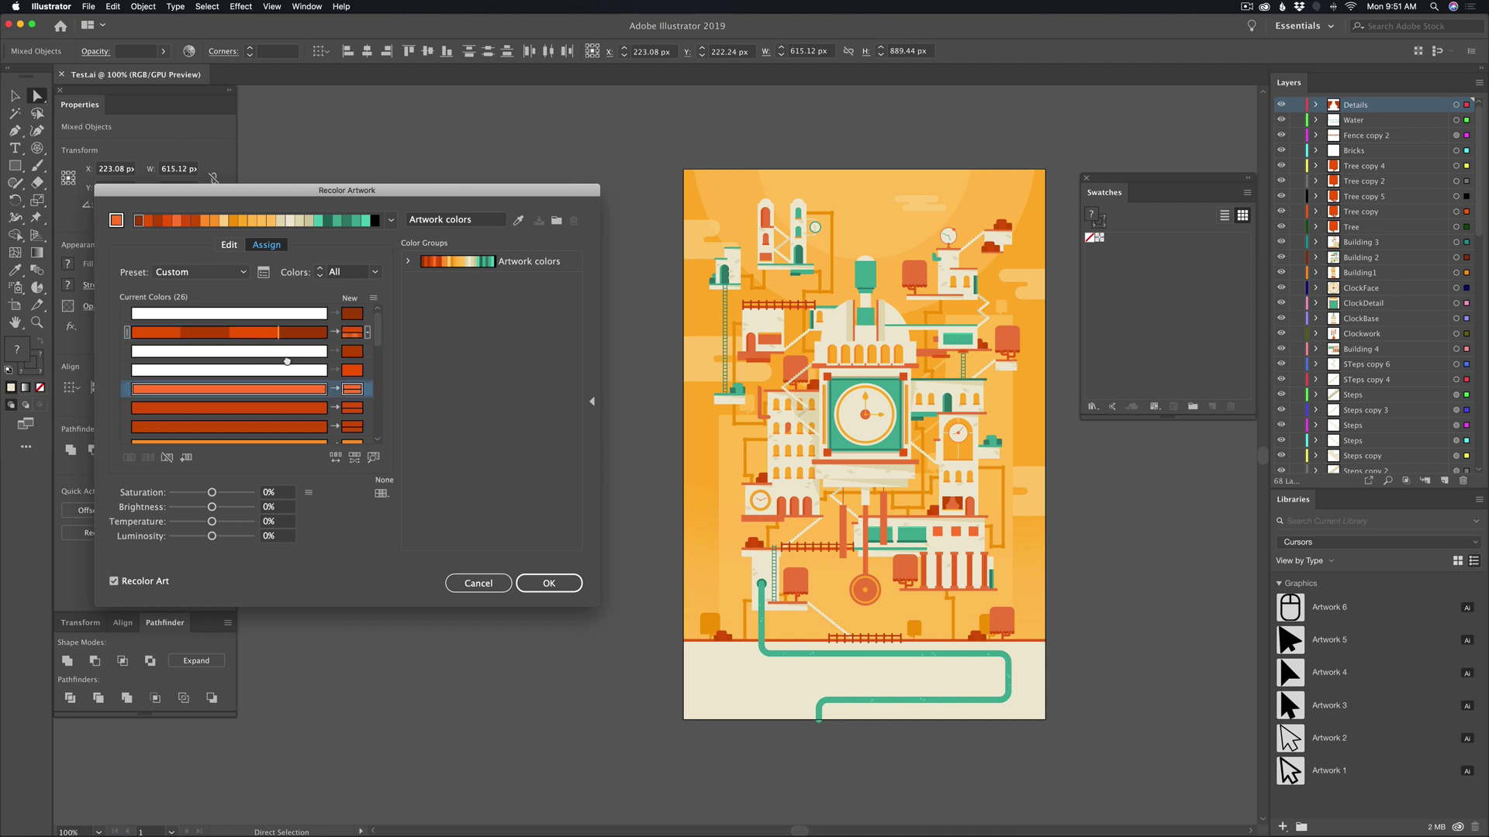
drag(269, 409, 260, 333)
drag(268, 431, 264, 332)
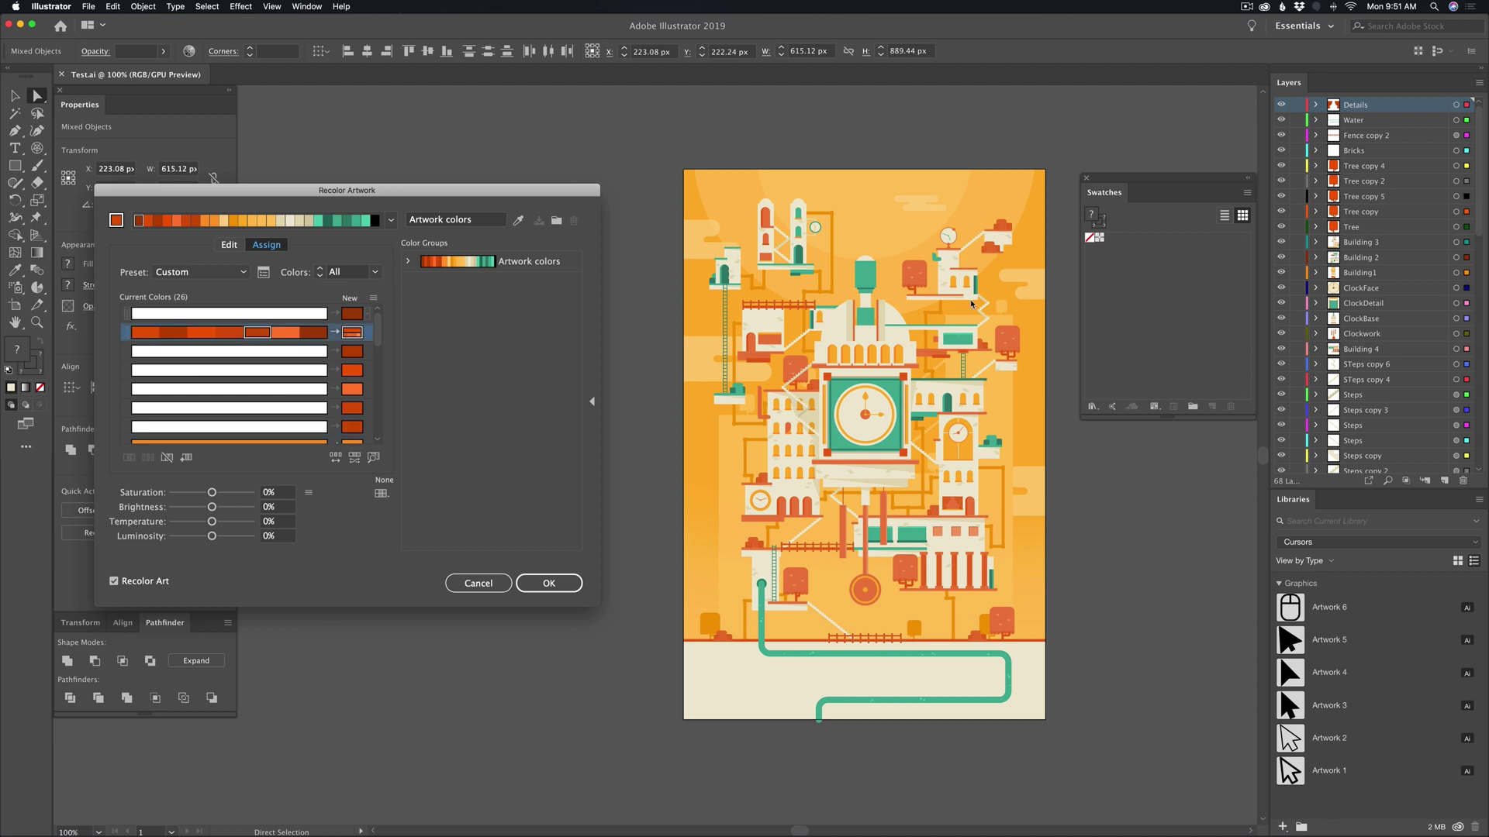
Select the merged row's new color and switch the color adjustment sliders to RGB and on to HSB mode.
click(353, 334)
click(308, 492)
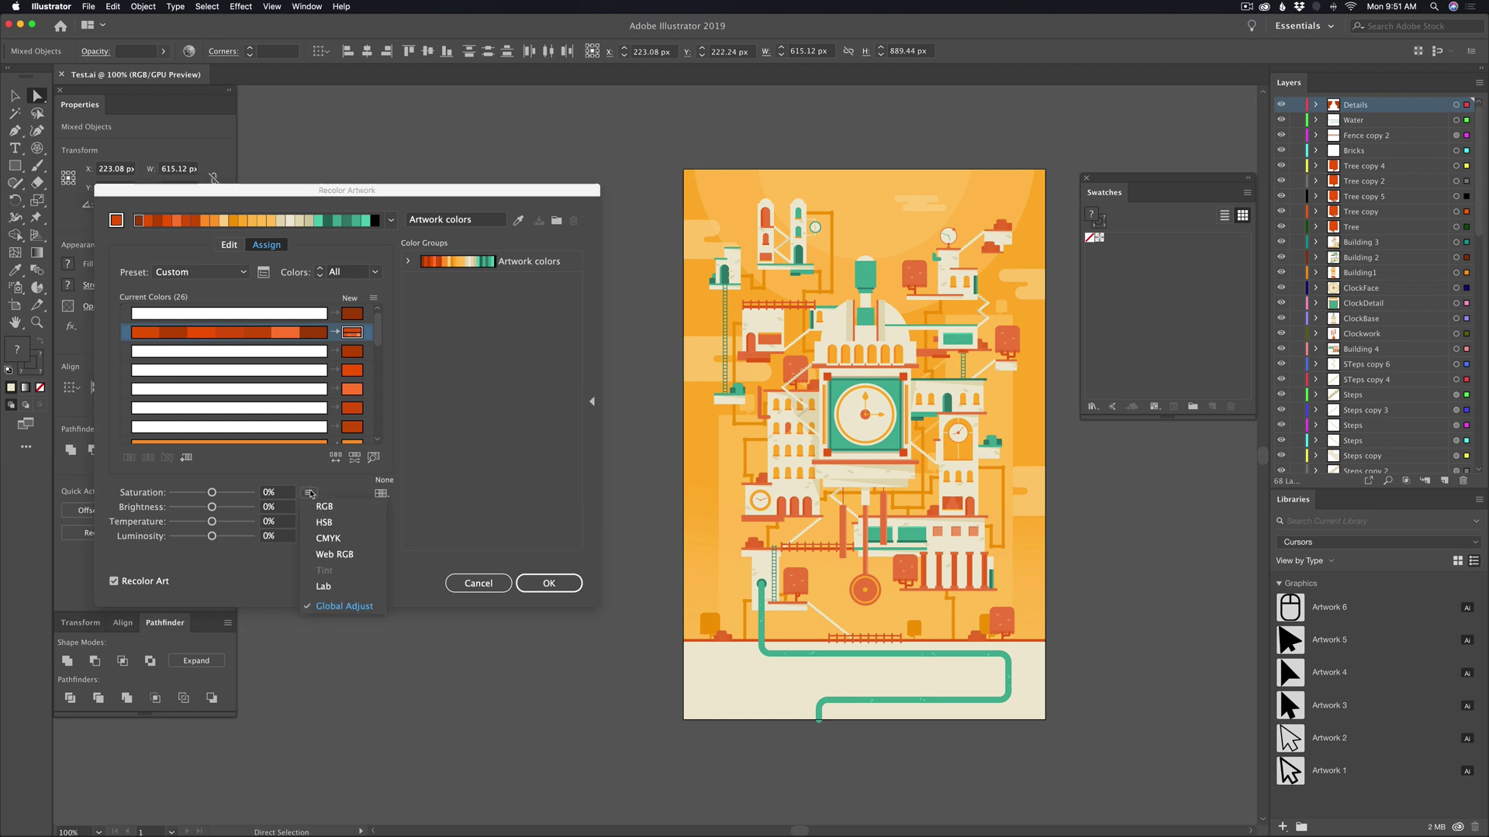
click(329, 507)
click(308, 492)
click(321, 521)
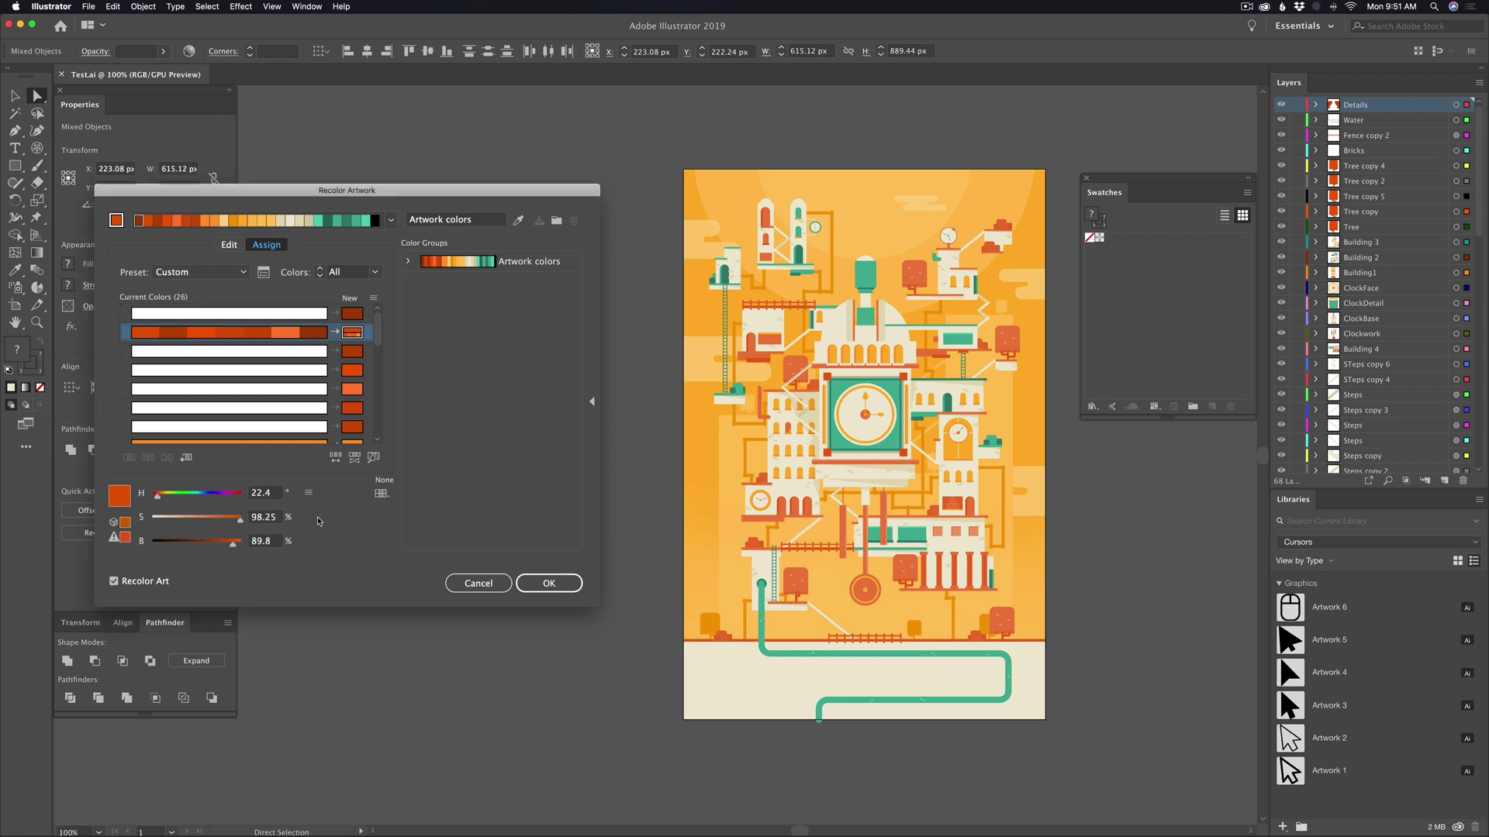
Recolor the merged reds to blue with a hue of 195°, and on to purple with hue 287° and saturation 88%.
drag(158, 495, 200, 500)
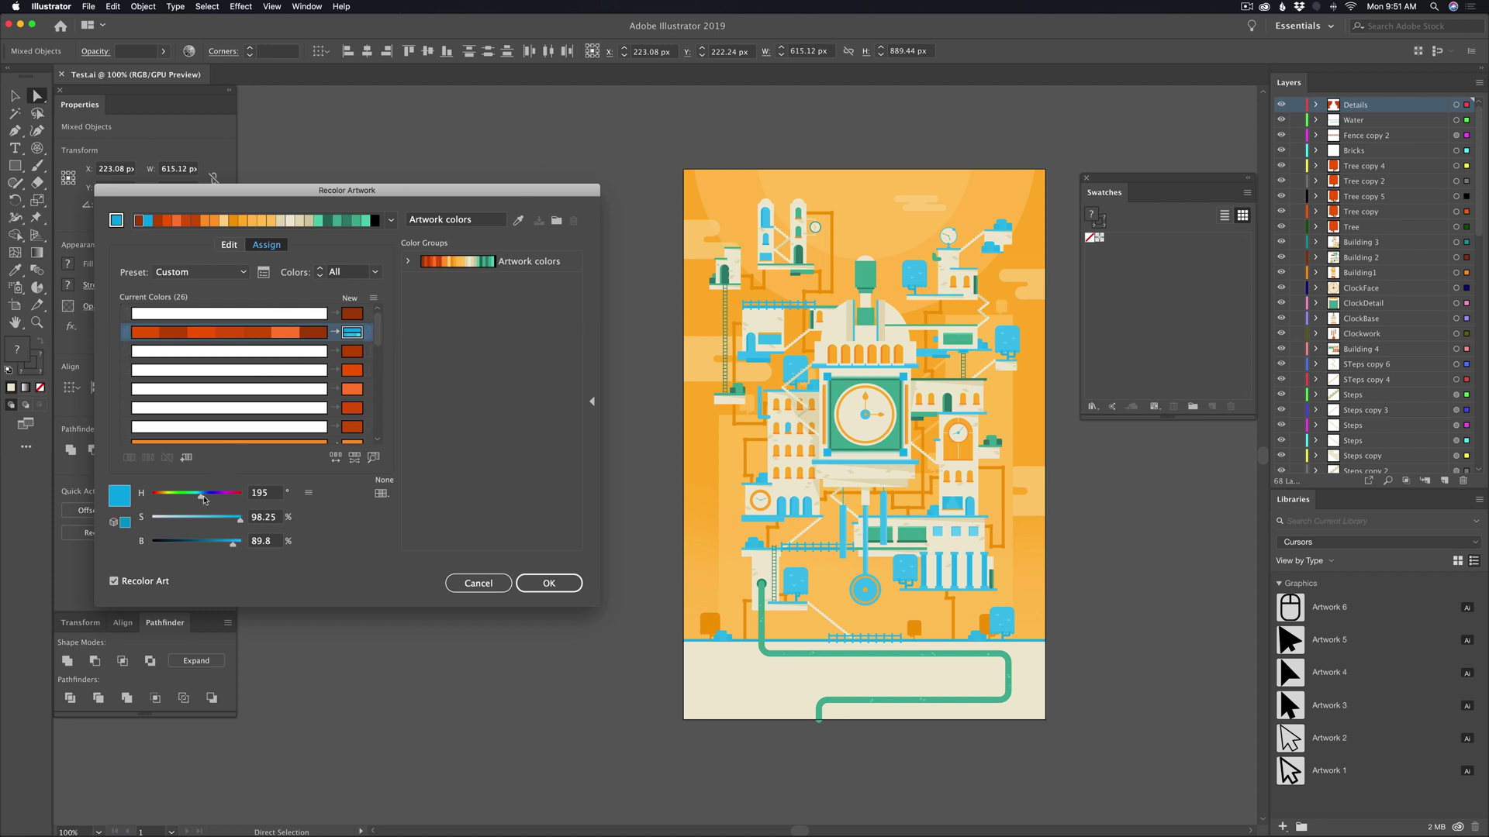
drag(202, 497, 227, 500)
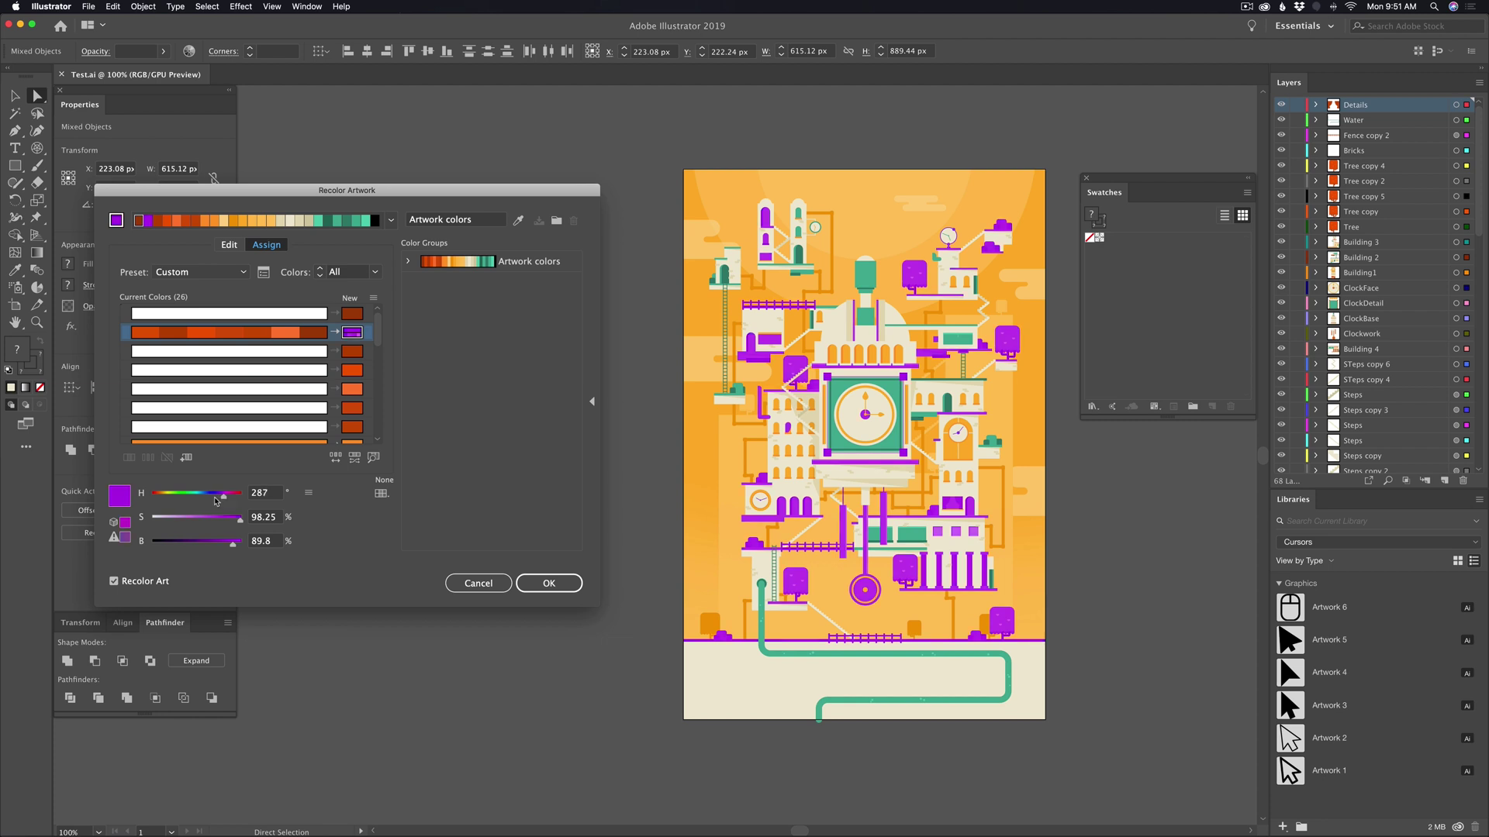
mouse_move(235, 522)
mouse_down()
mouse_move(183, 523)
mouse_move(232, 523)
mouse_up()
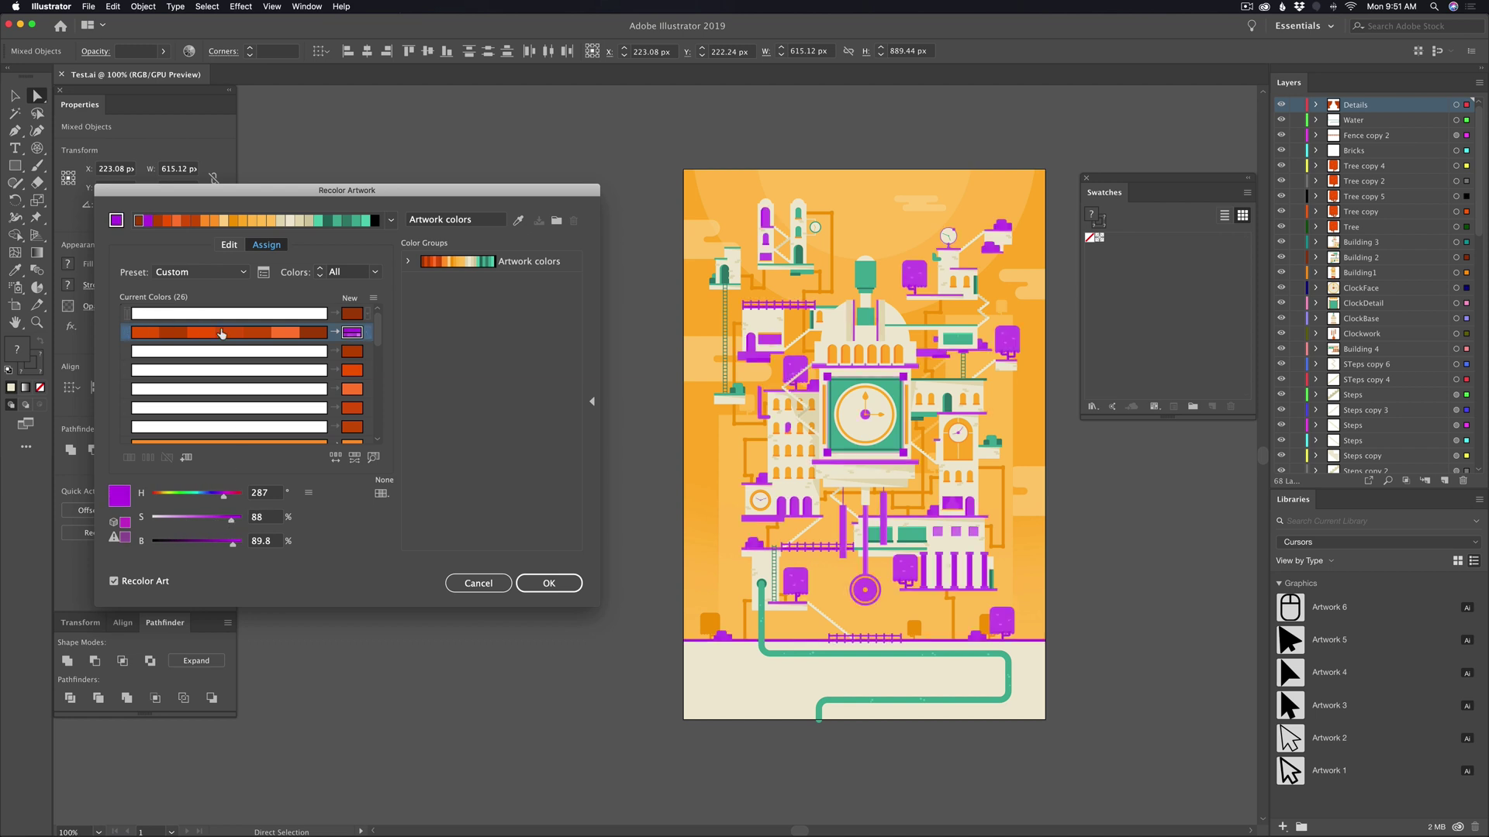
Move one orange shade out of the merged row into the empty first row, and reset to the original artwork colors.
drag(204, 332, 197, 314)
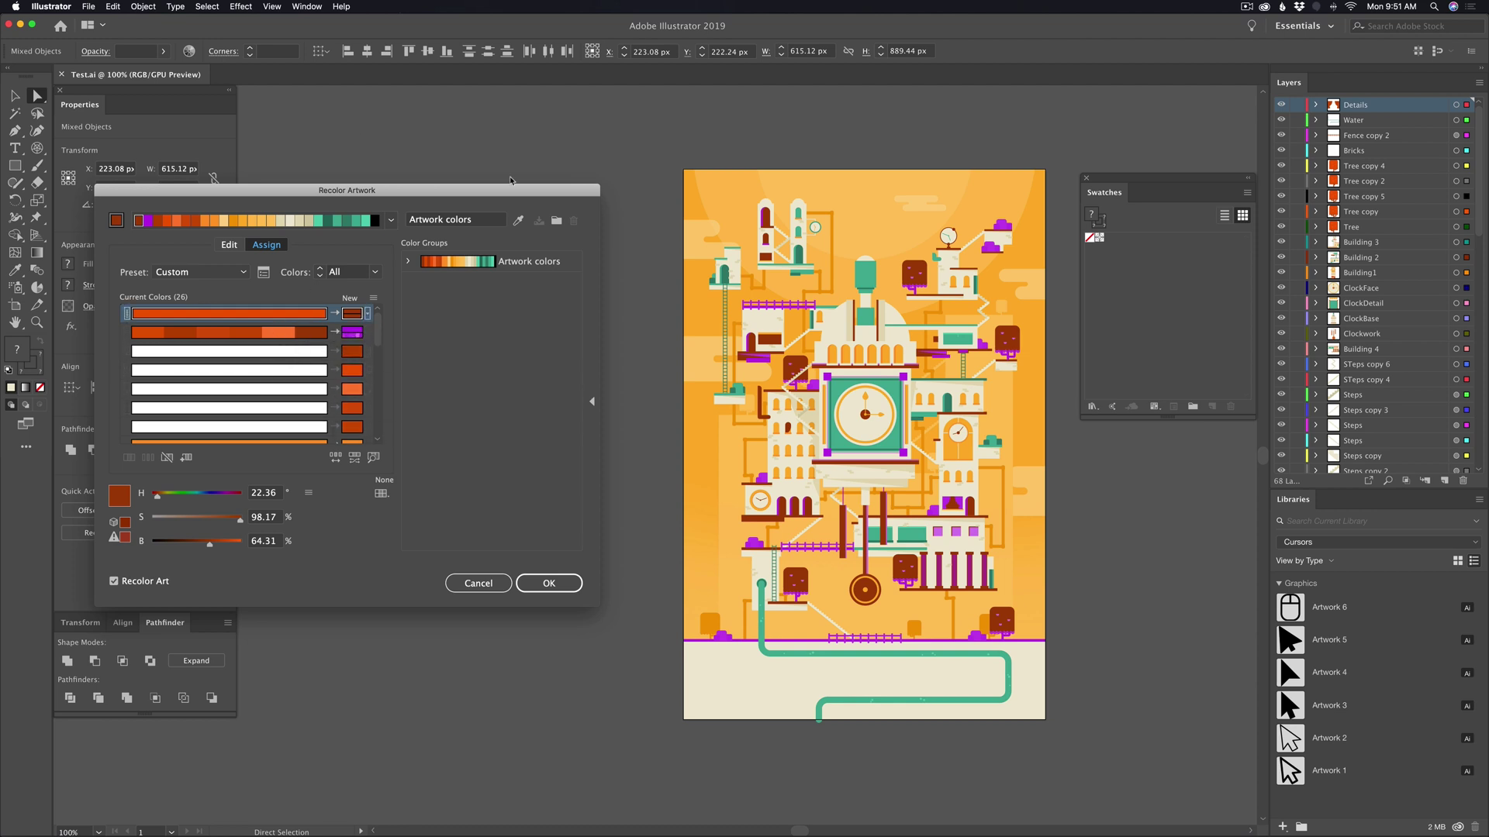
click(516, 221)
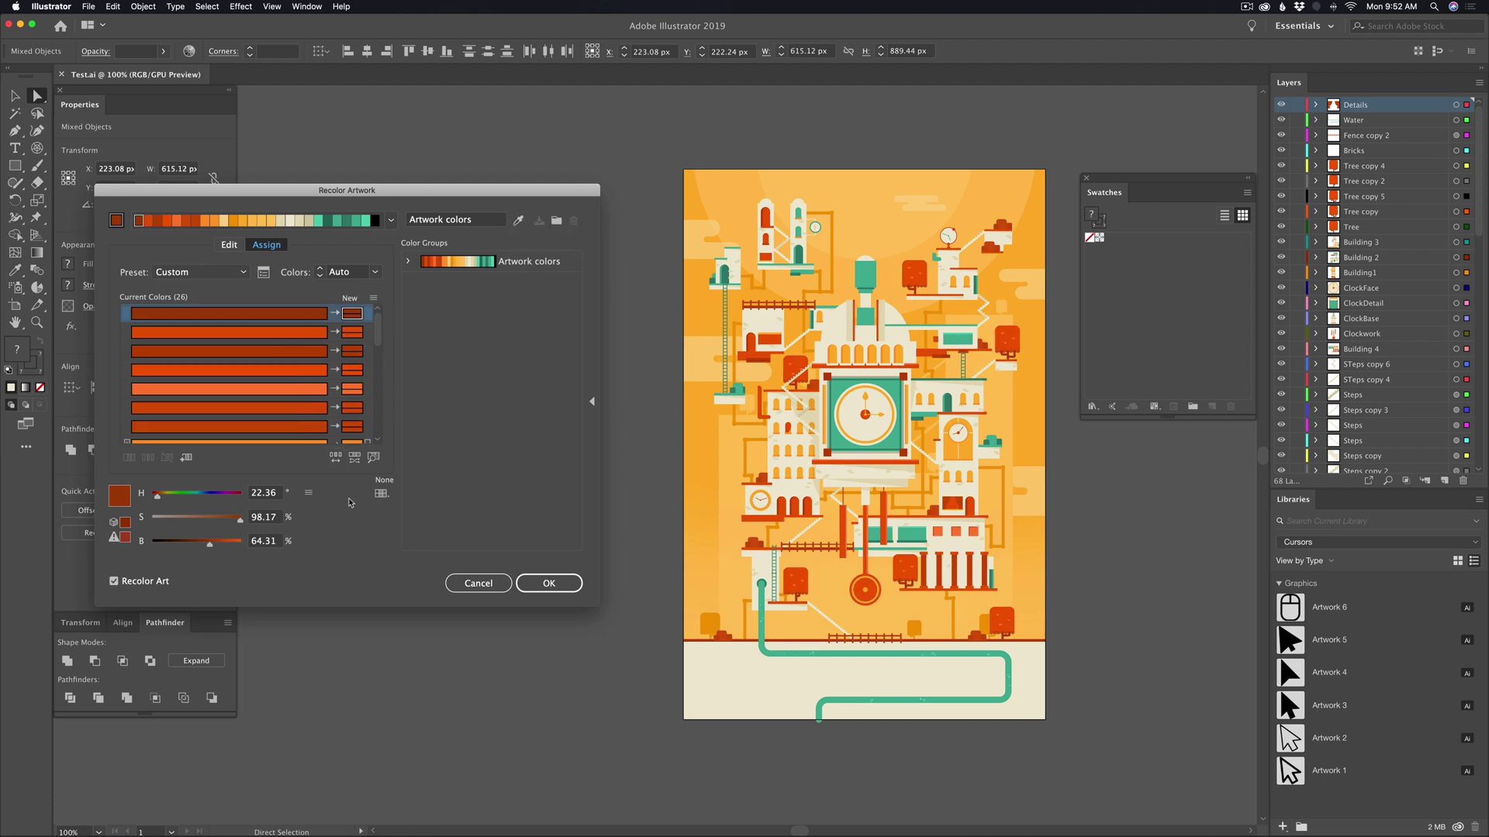
Randomly change the color order of the artwork repeatedly to try different color arrangements.
drag(378, 332, 379, 296)
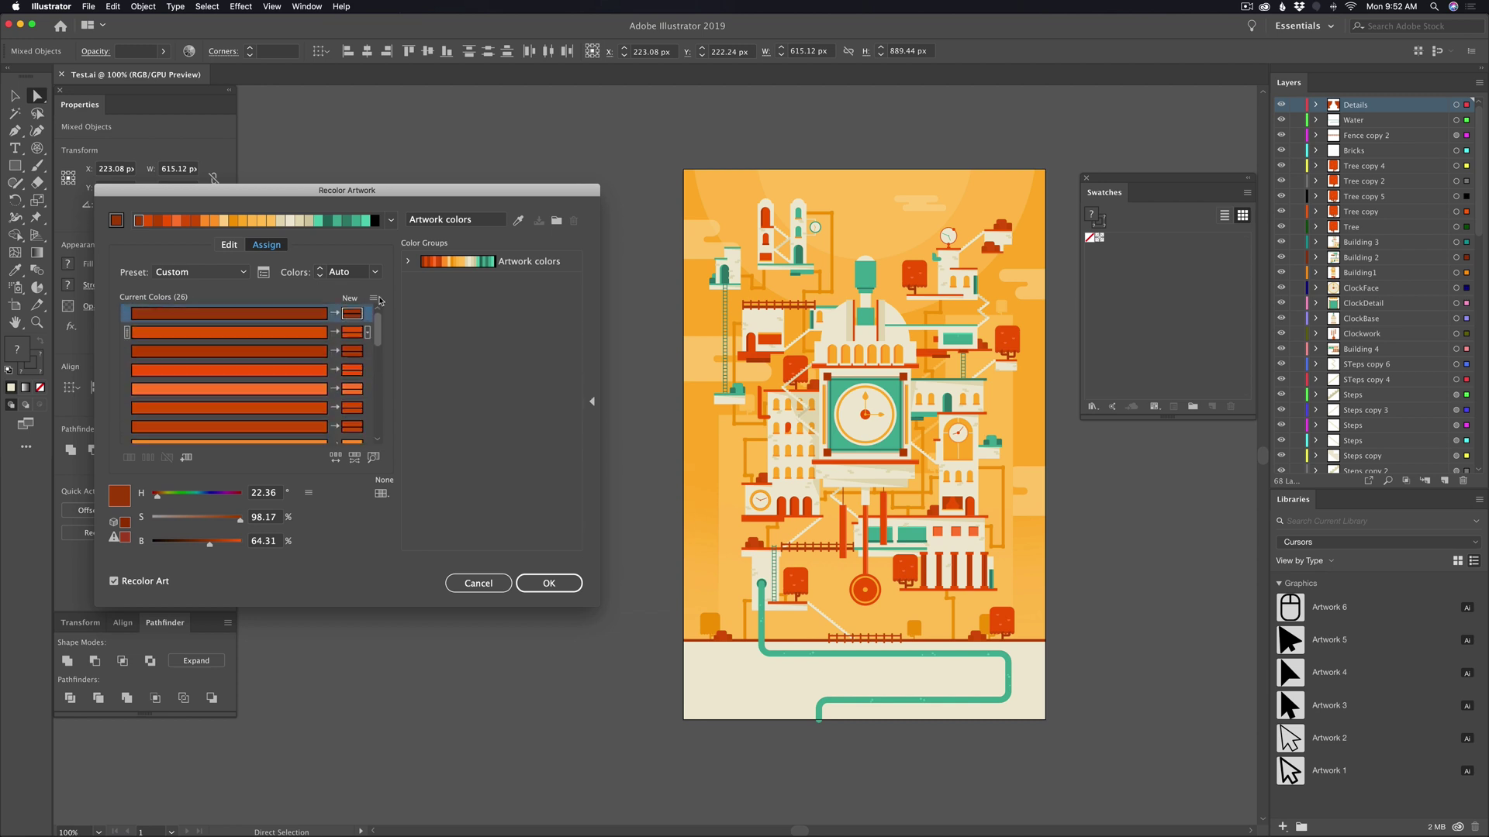
click(336, 458)
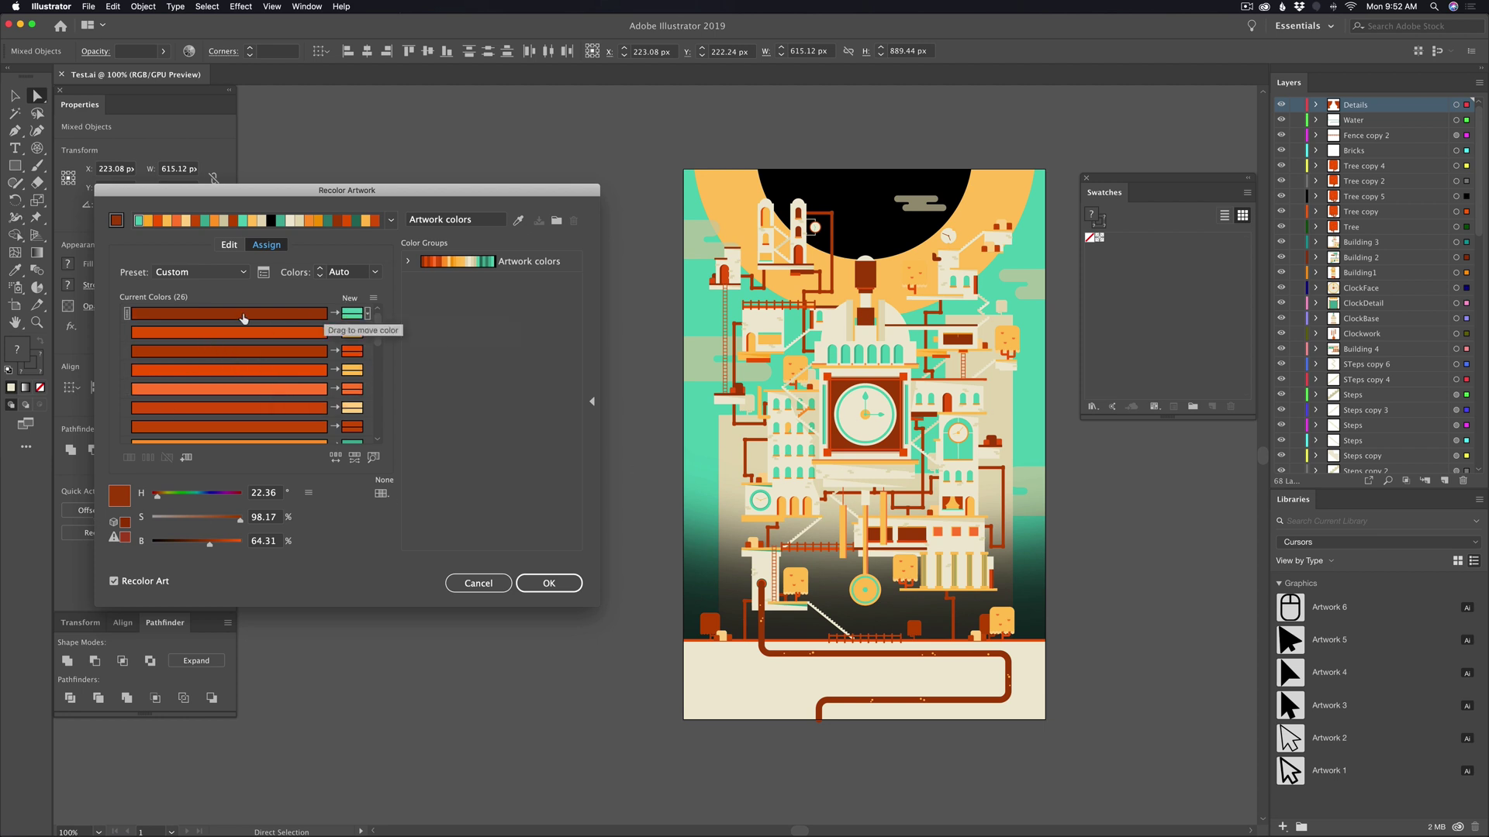
click(334, 458)
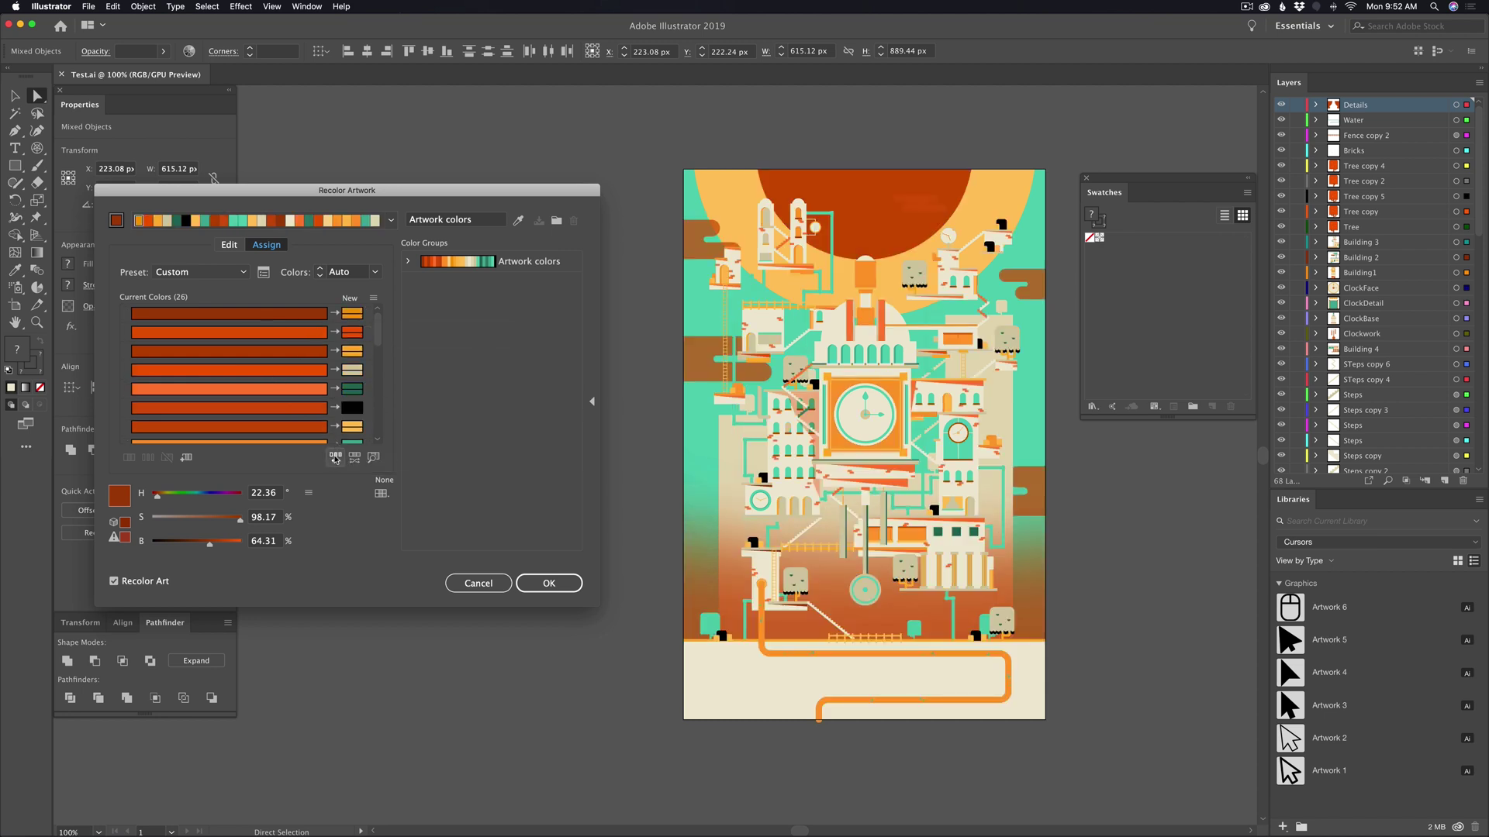
click(335, 457)
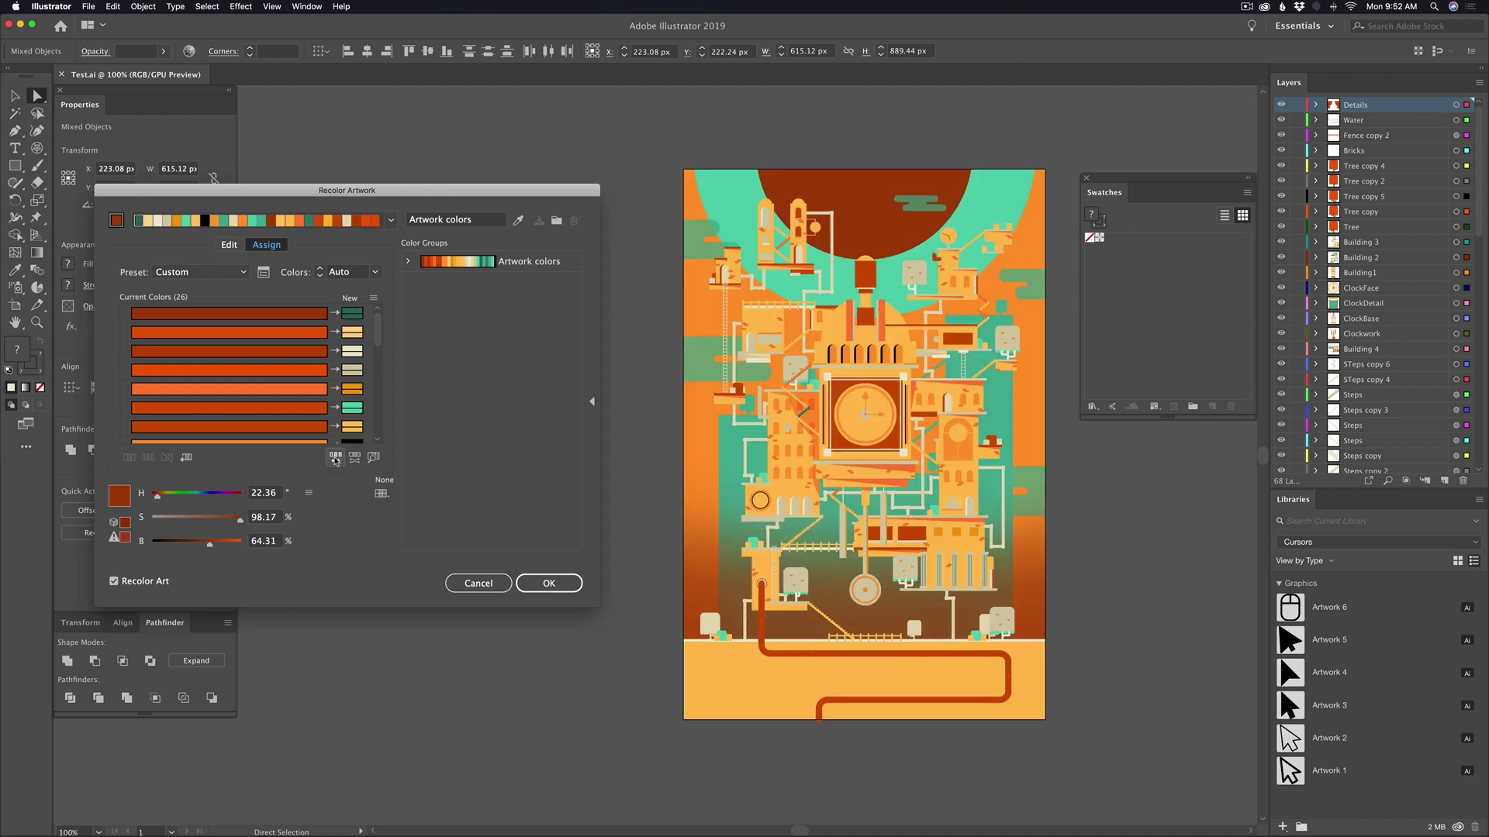
click(335, 458)
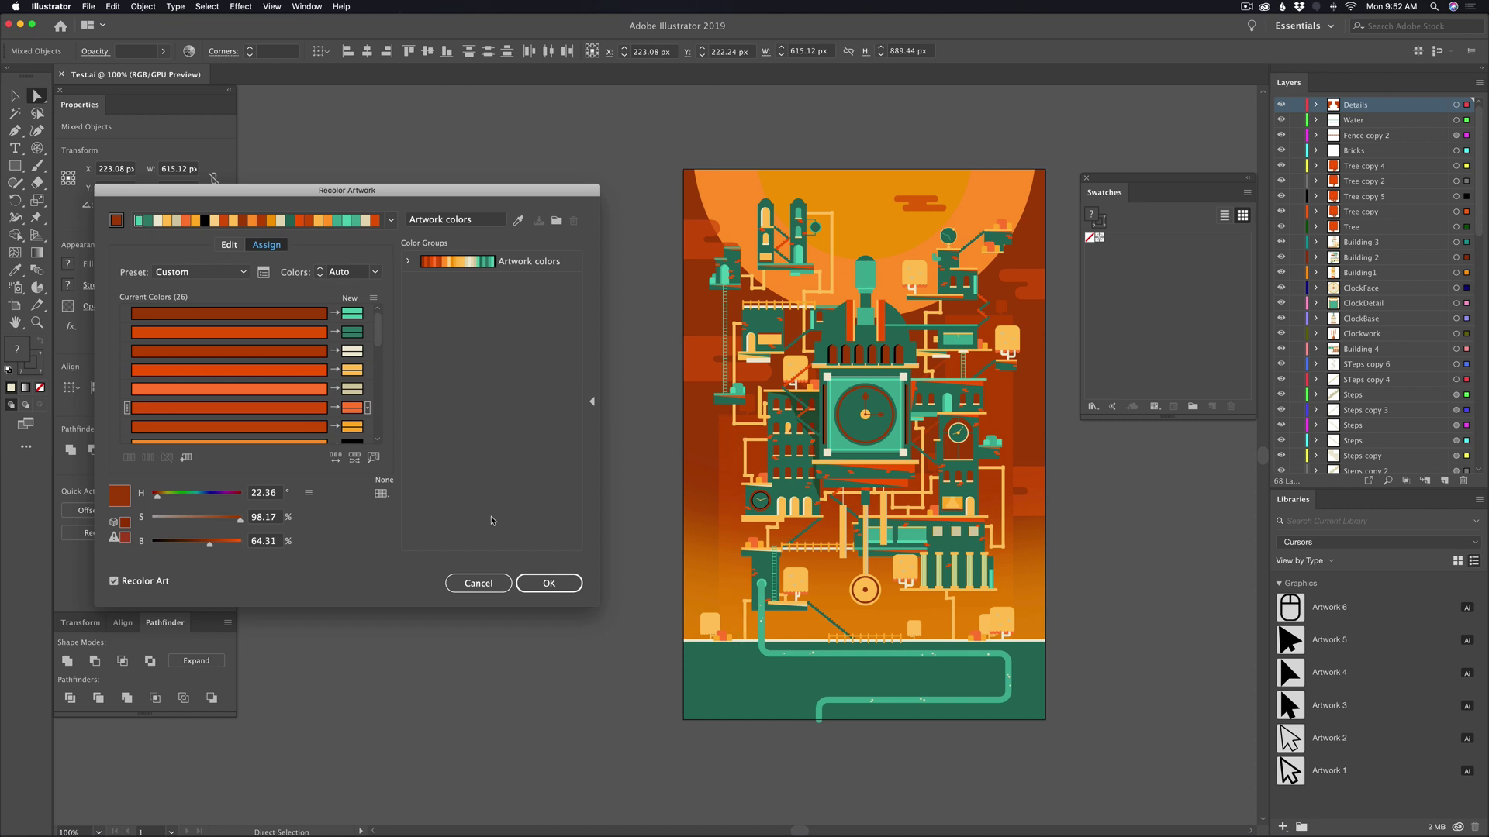
click(335, 458)
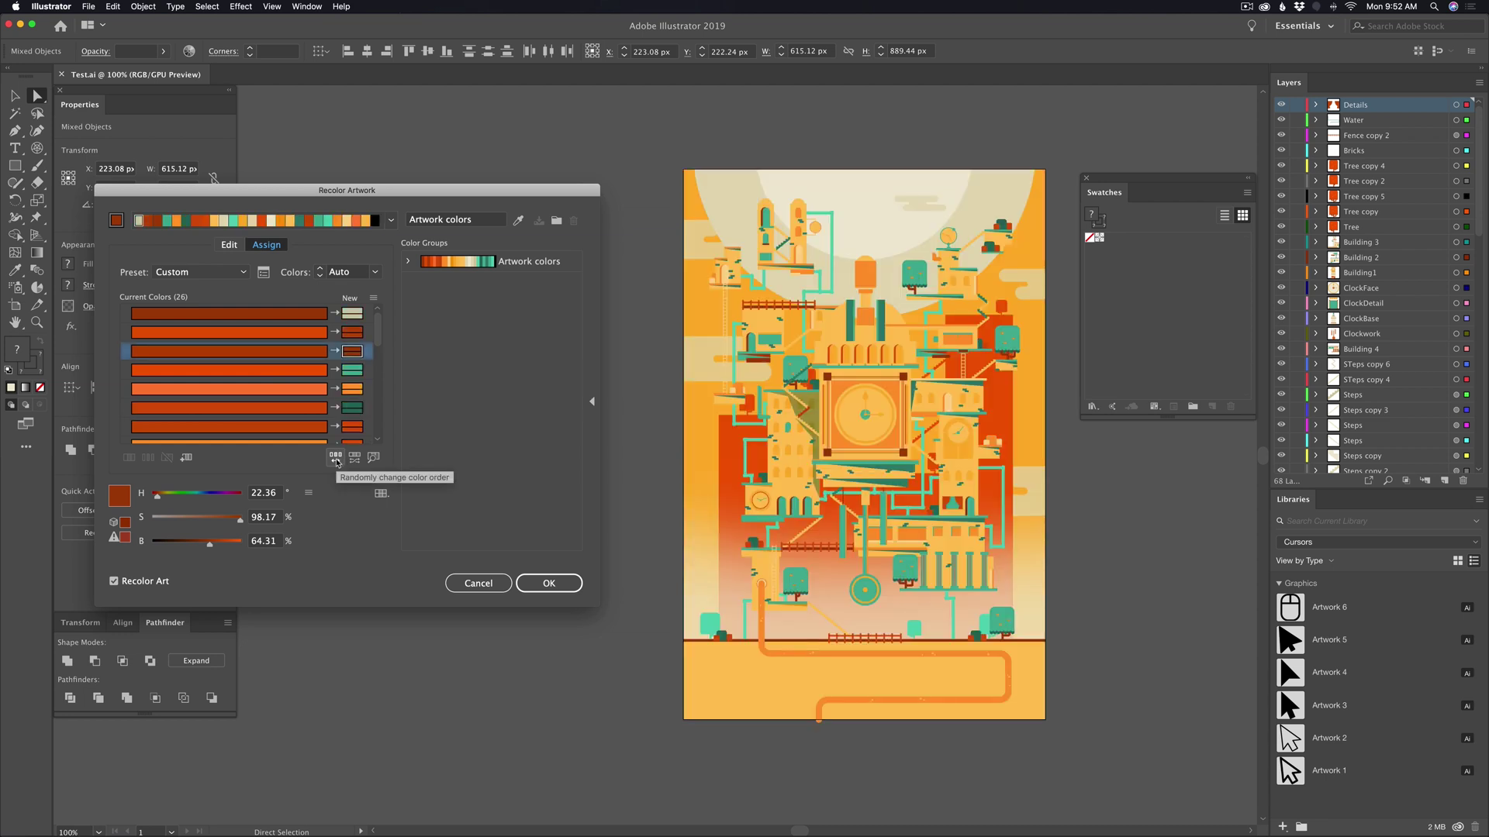
click(335, 458)
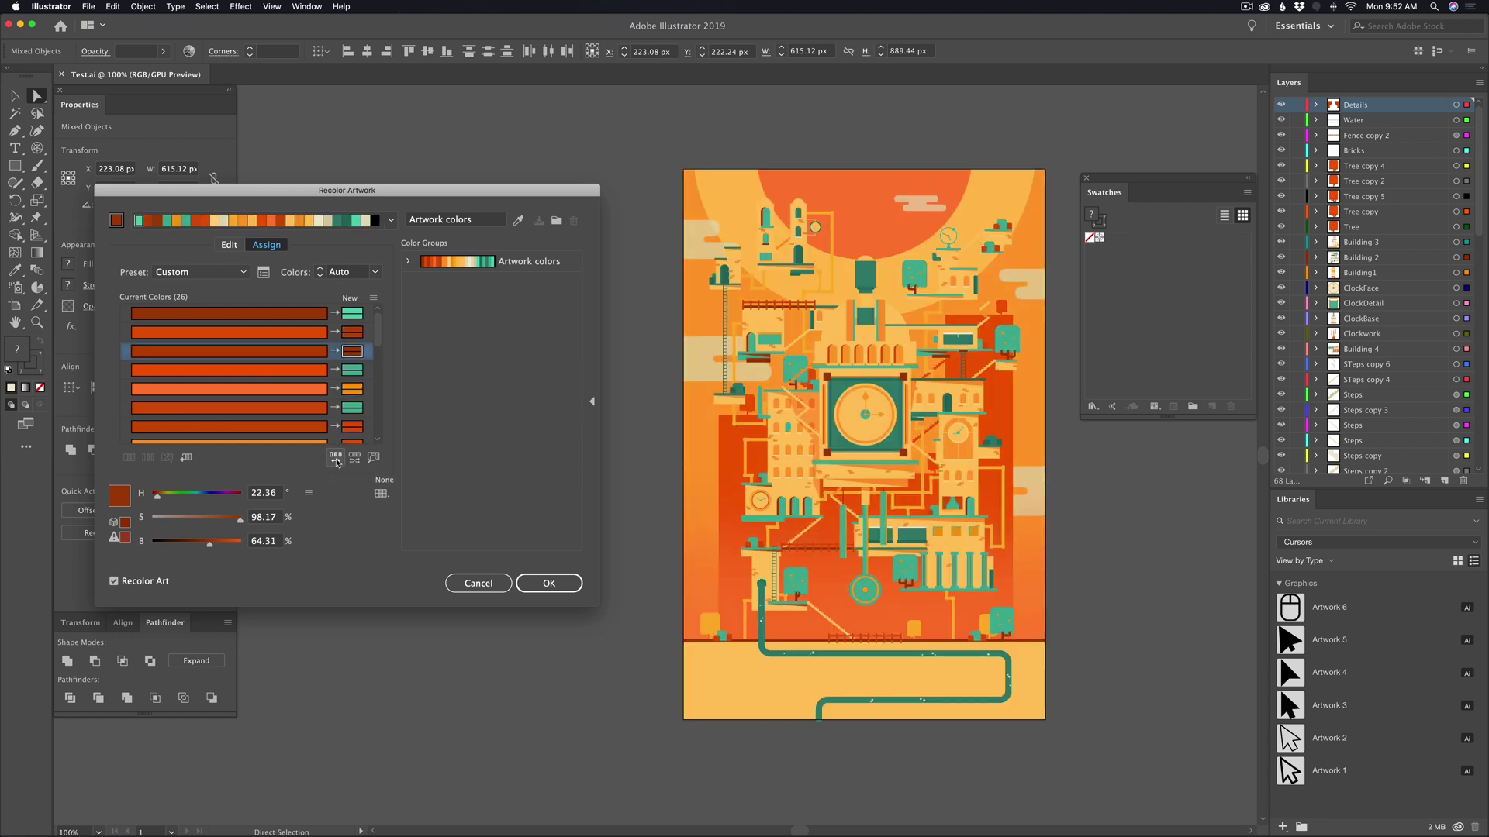
click(335, 458)
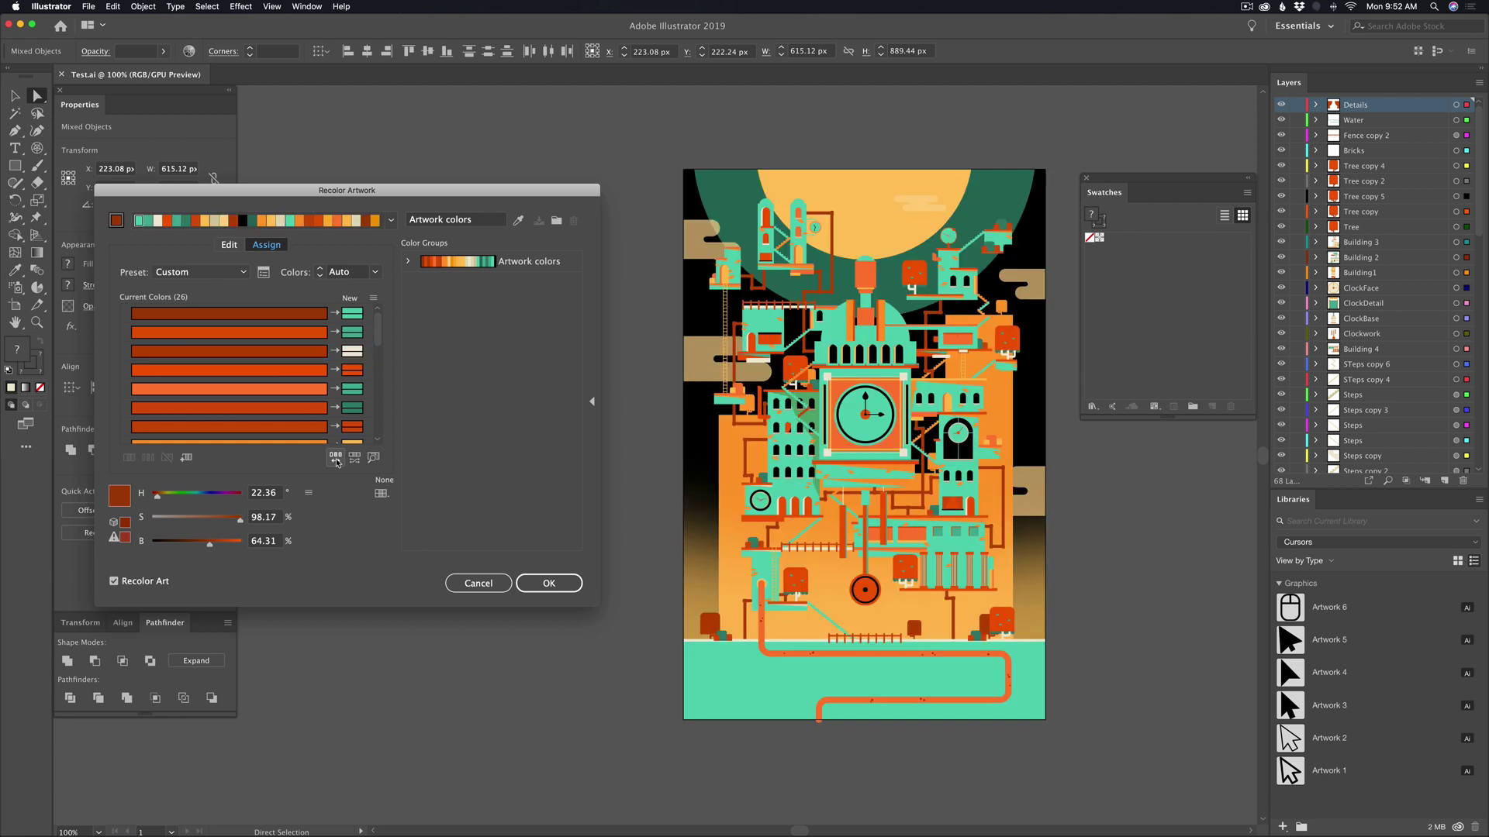
click(335, 458)
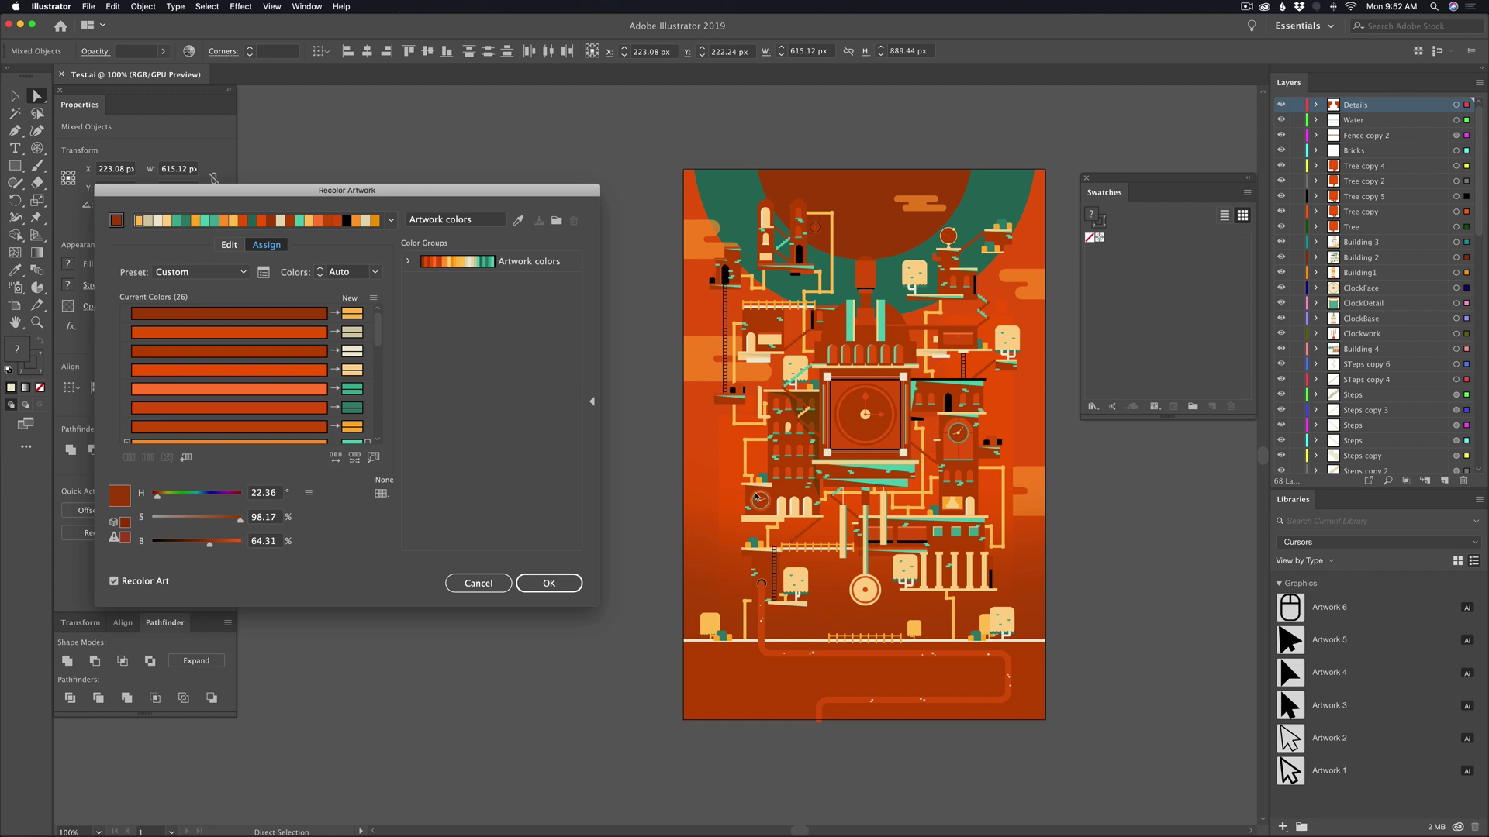
click(335, 457)
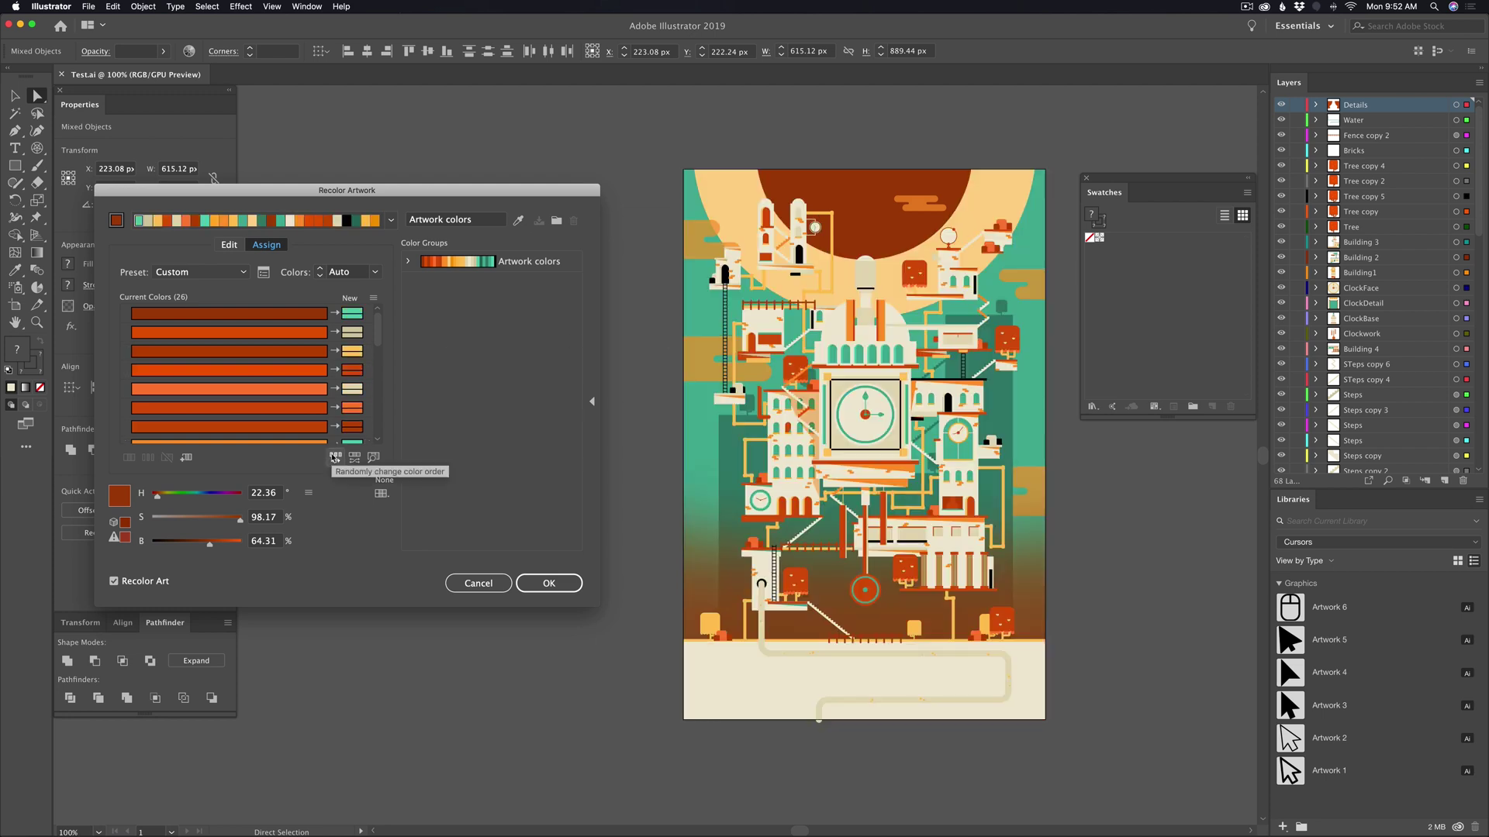
click(335, 457)
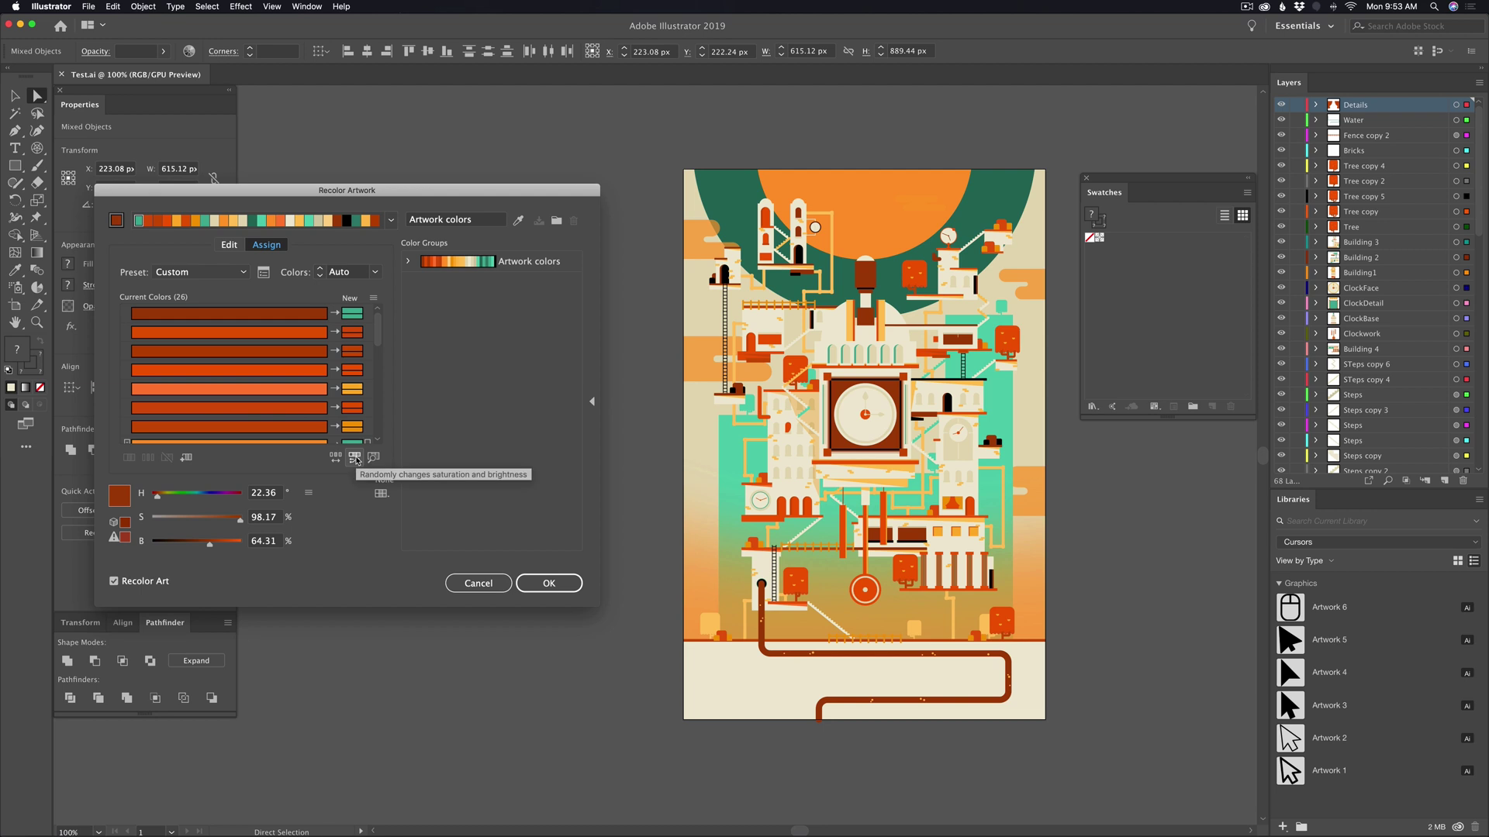
Randomly change the saturation and brightness of the artwork colors repeatedly to try different moods.
click(355, 459)
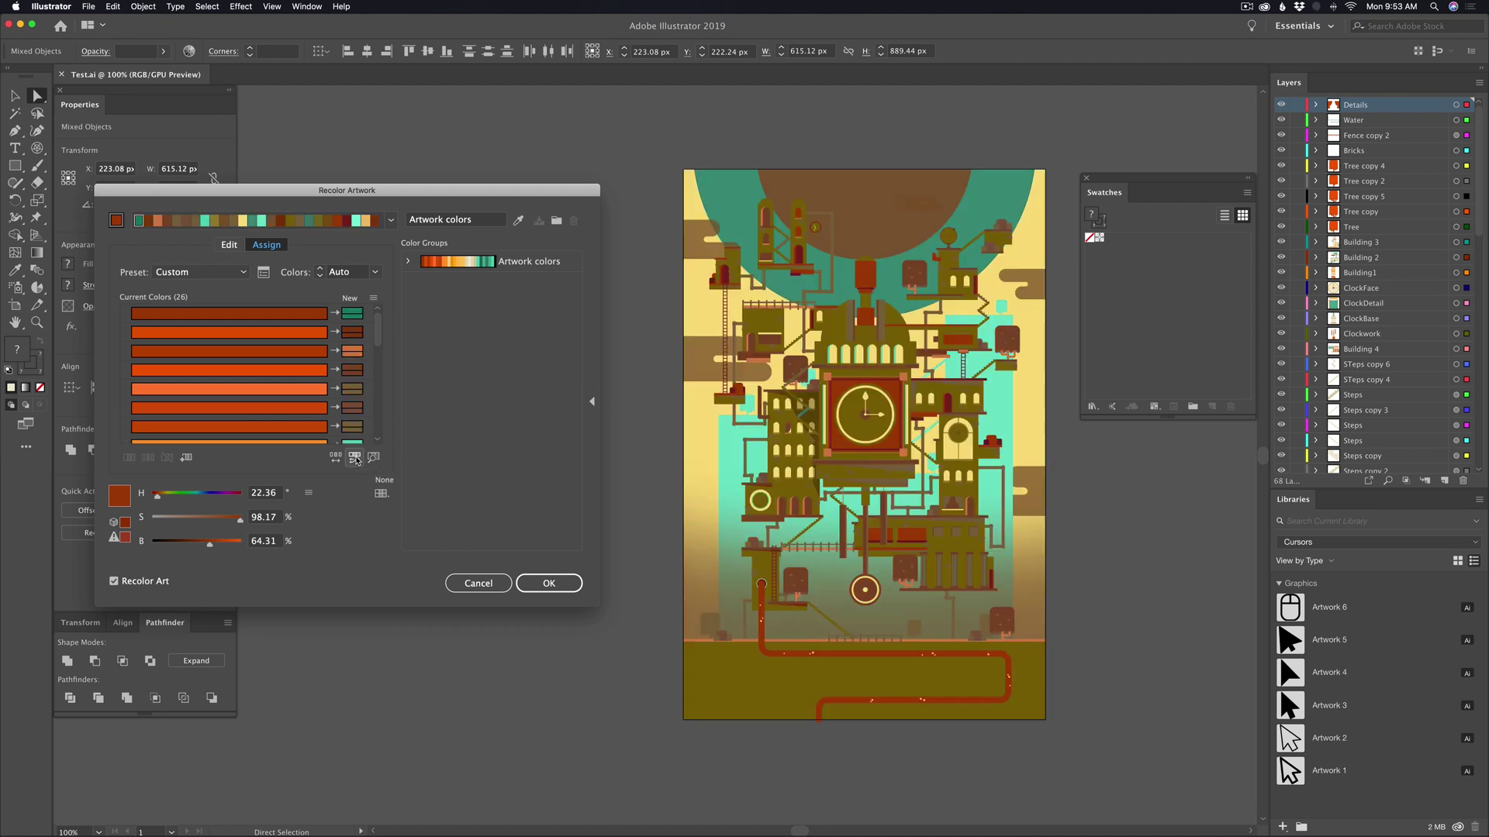
click(355, 459)
click(356, 459)
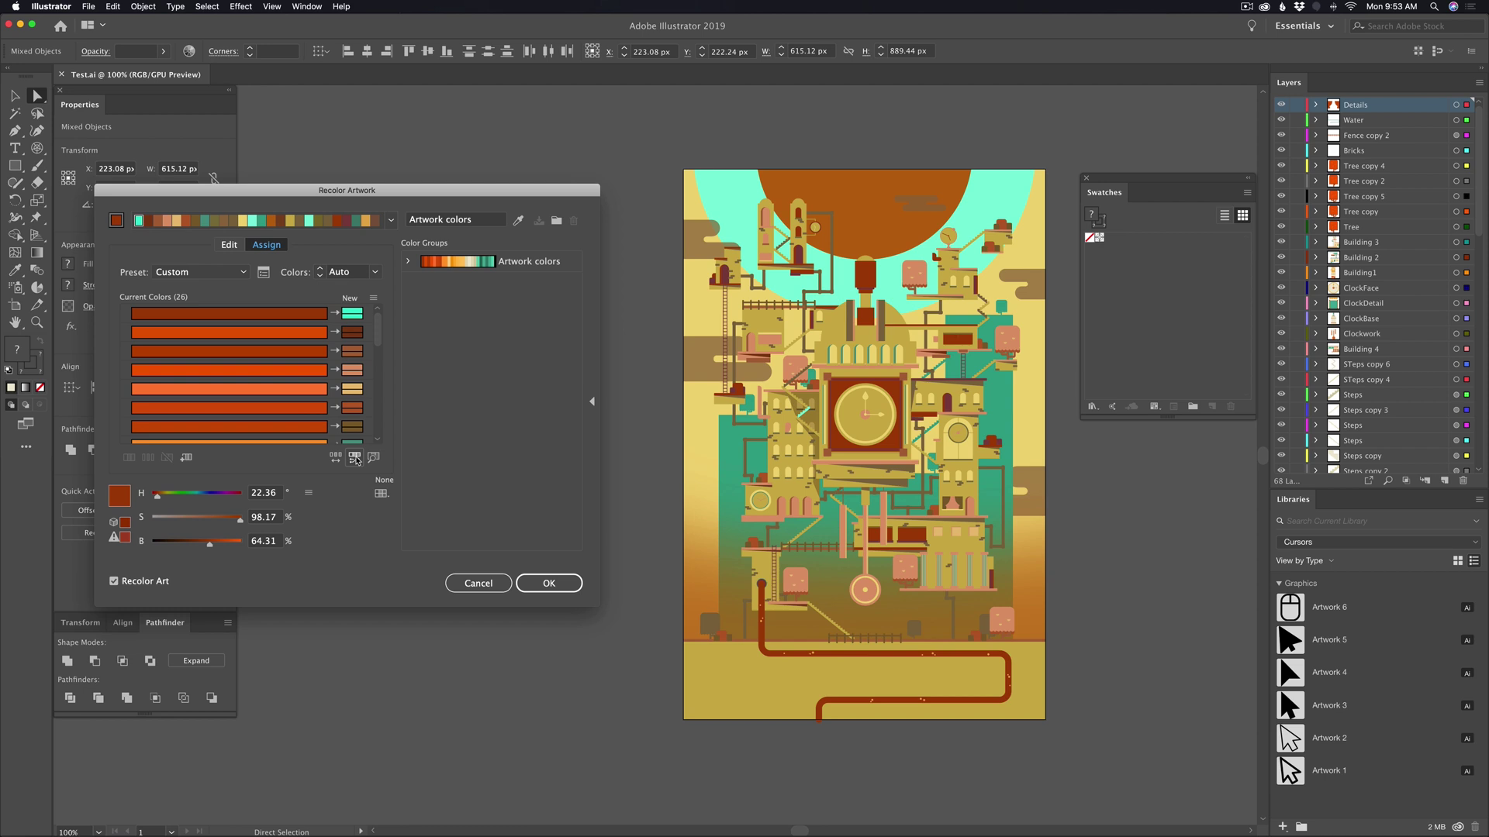
click(356, 460)
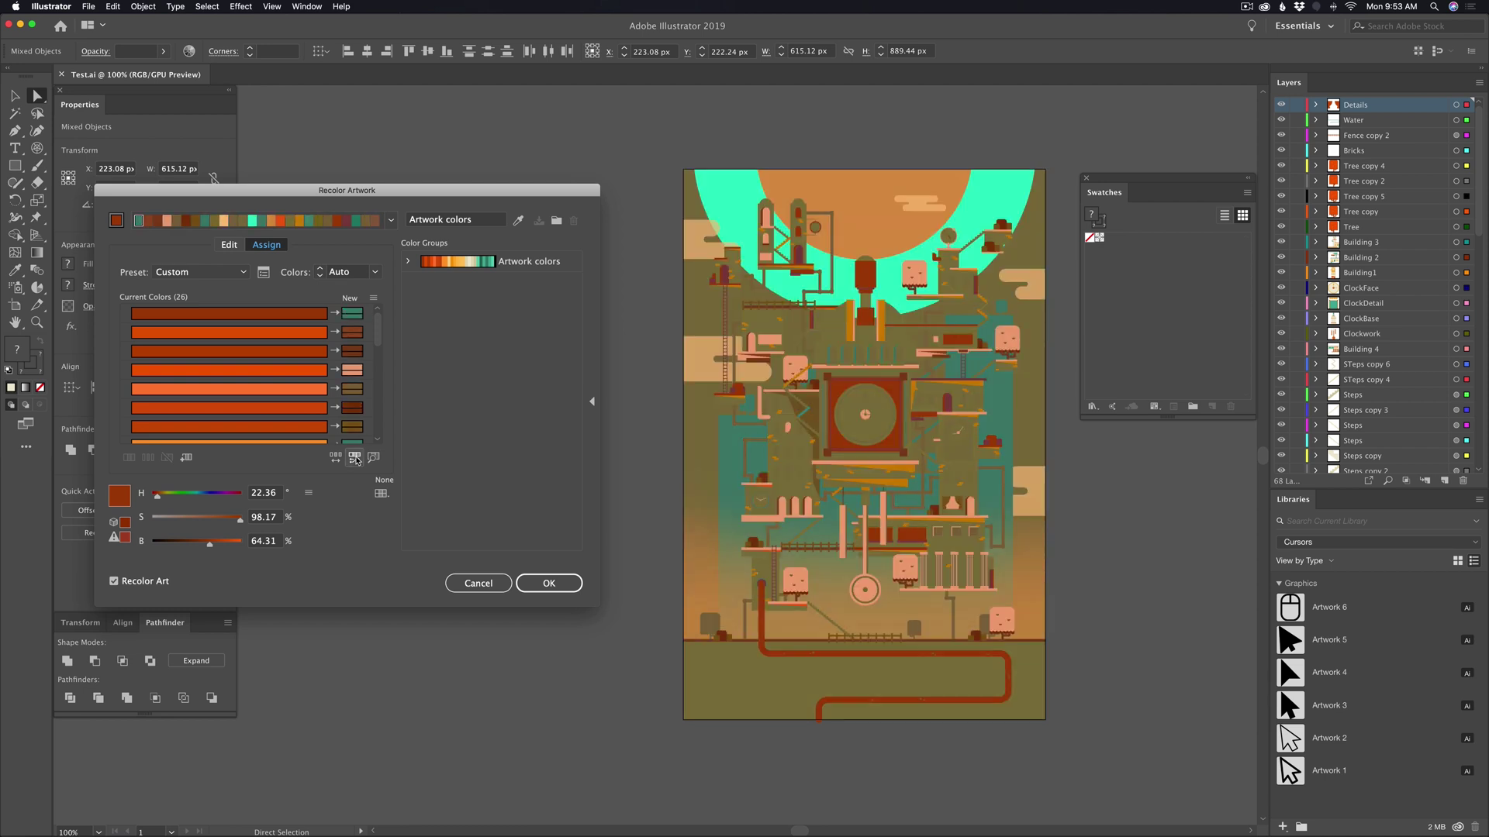
click(356, 459)
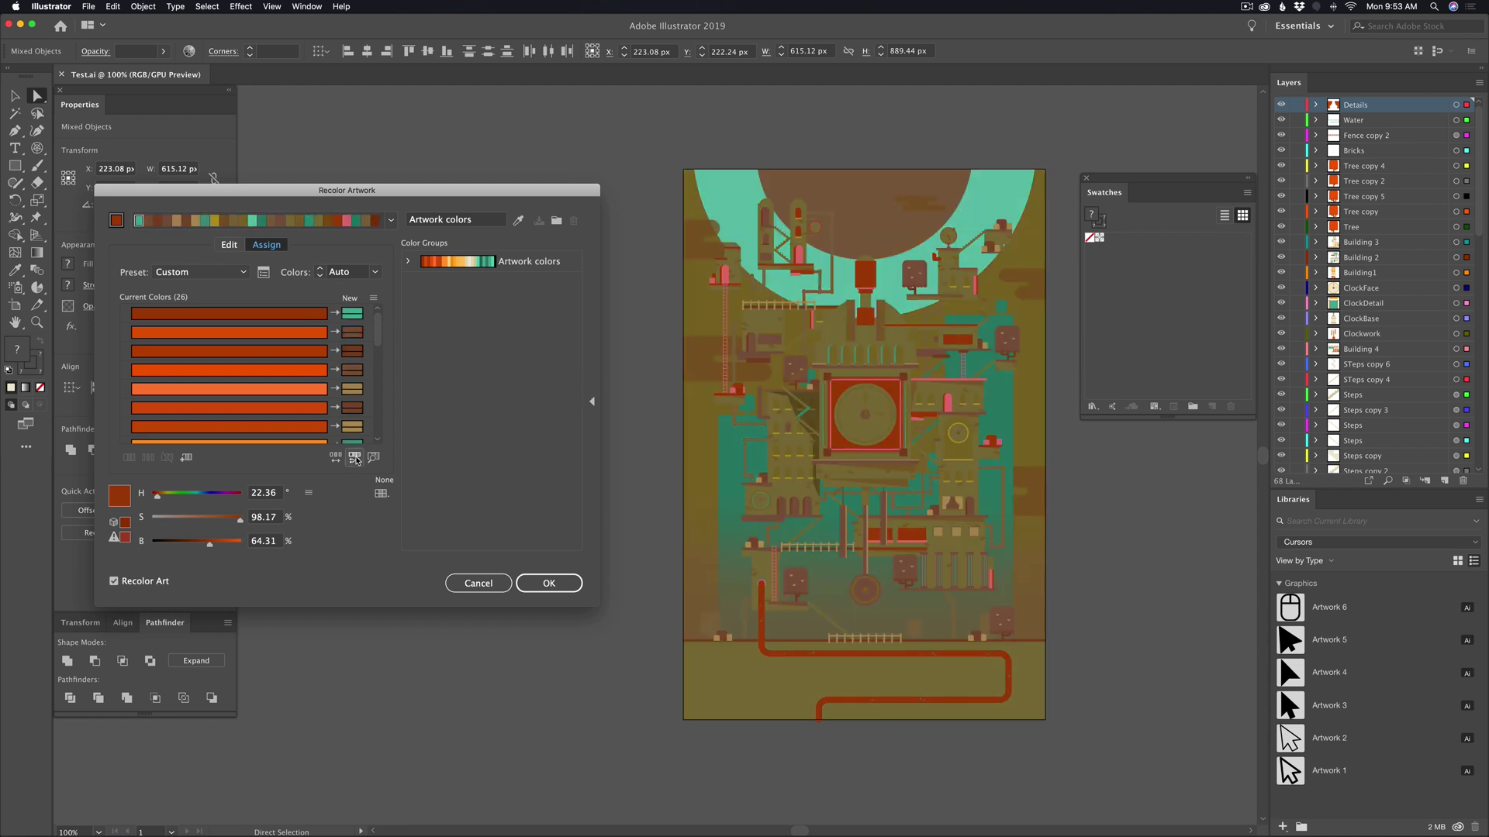
click(356, 460)
click(356, 460)
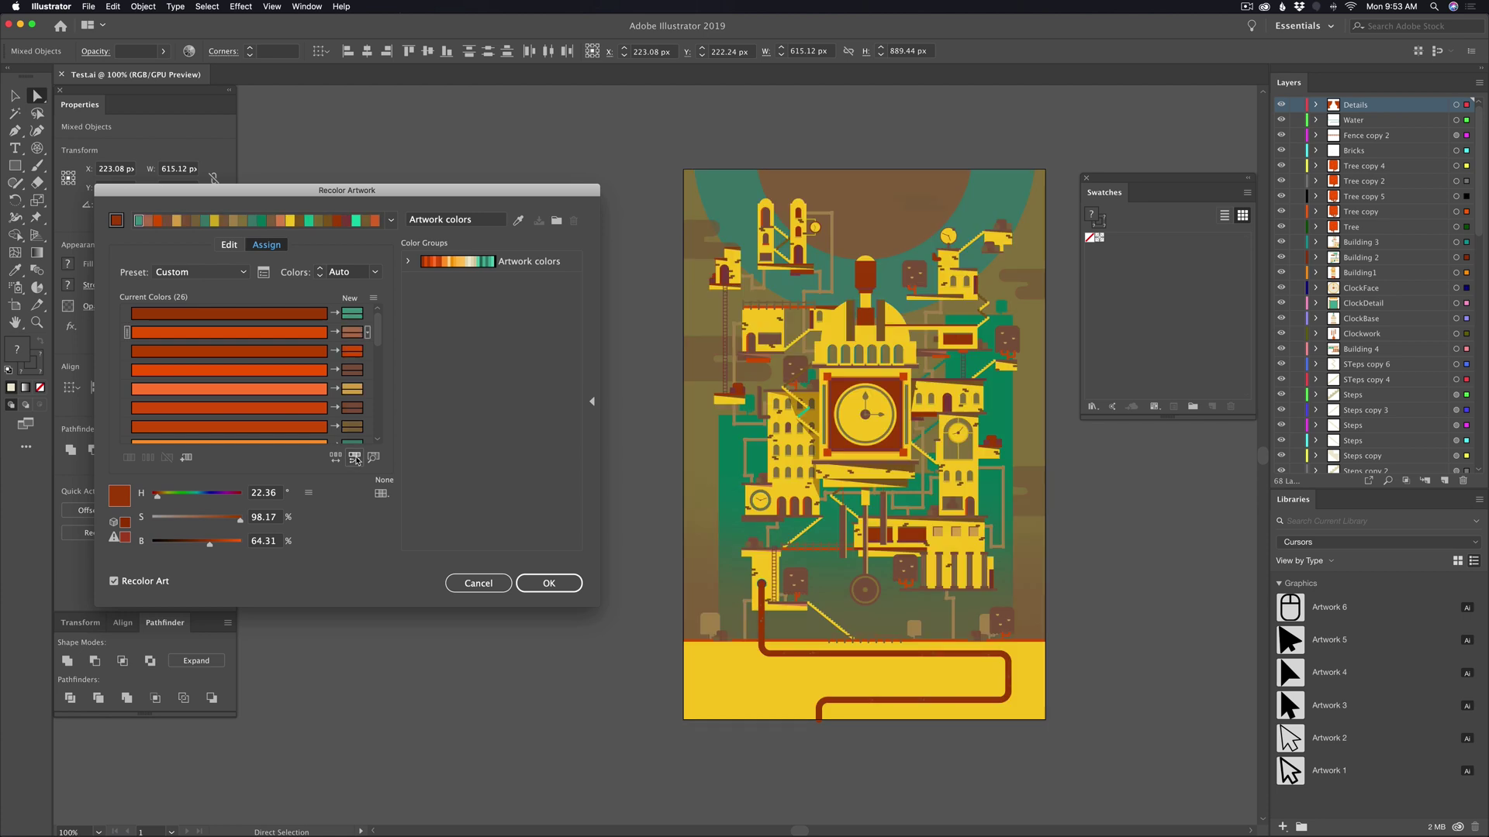
click(356, 460)
click(354, 460)
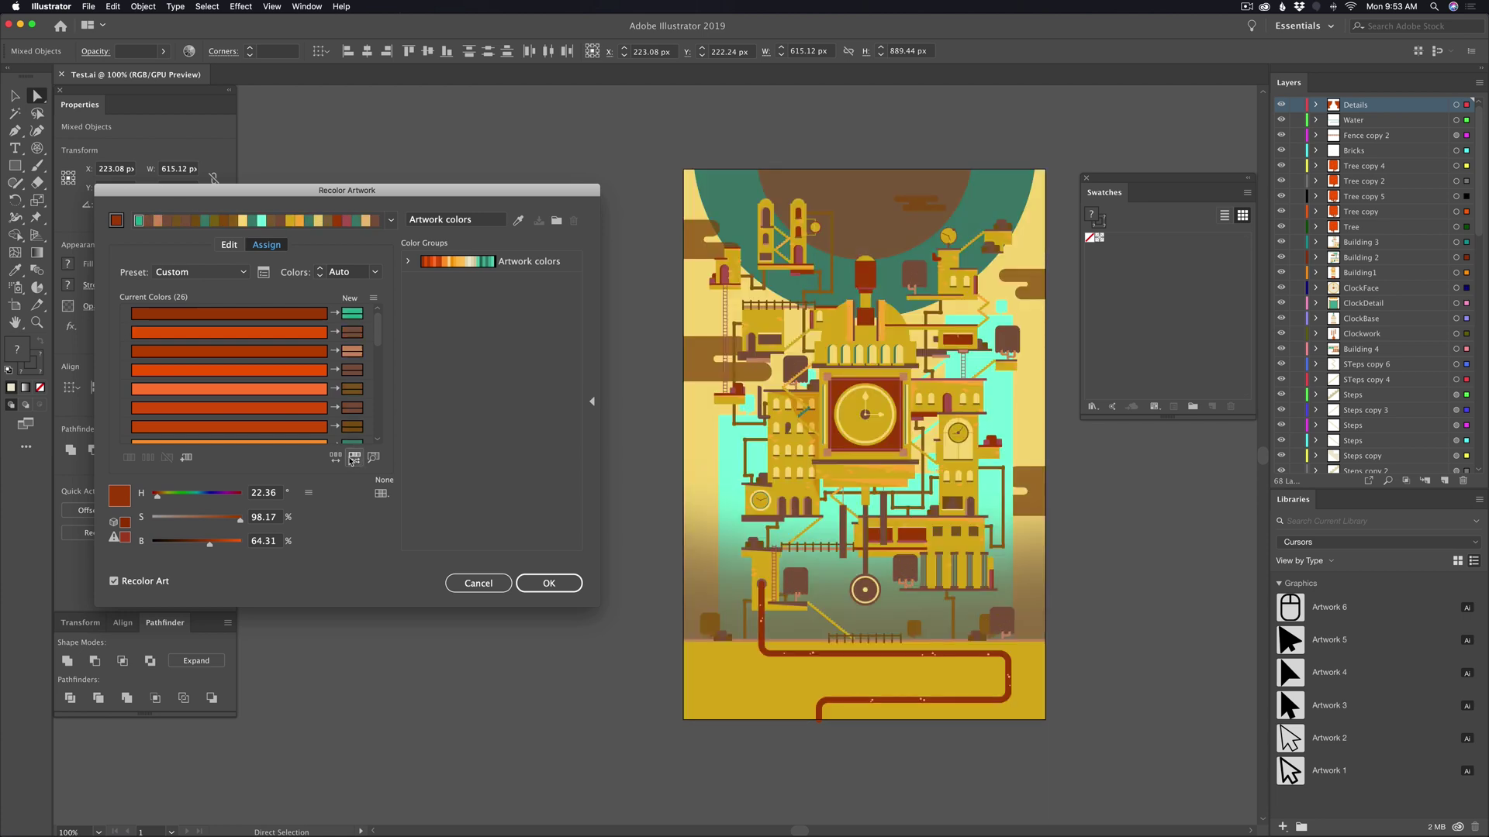
Randomly change the color order two more times, select the first row's new color, and reset to the original artwork colors.
click(335, 457)
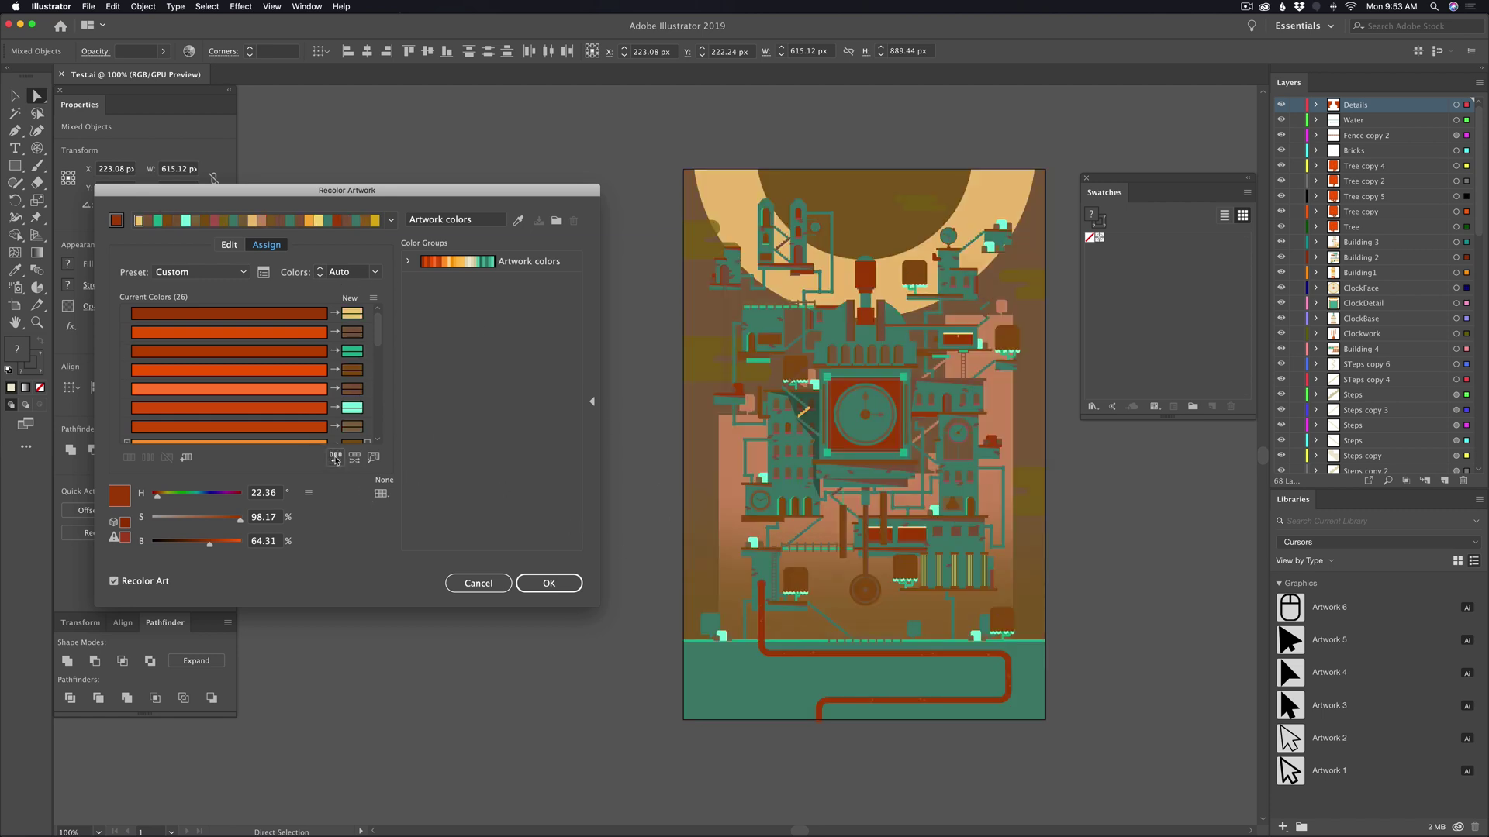
click(334, 458)
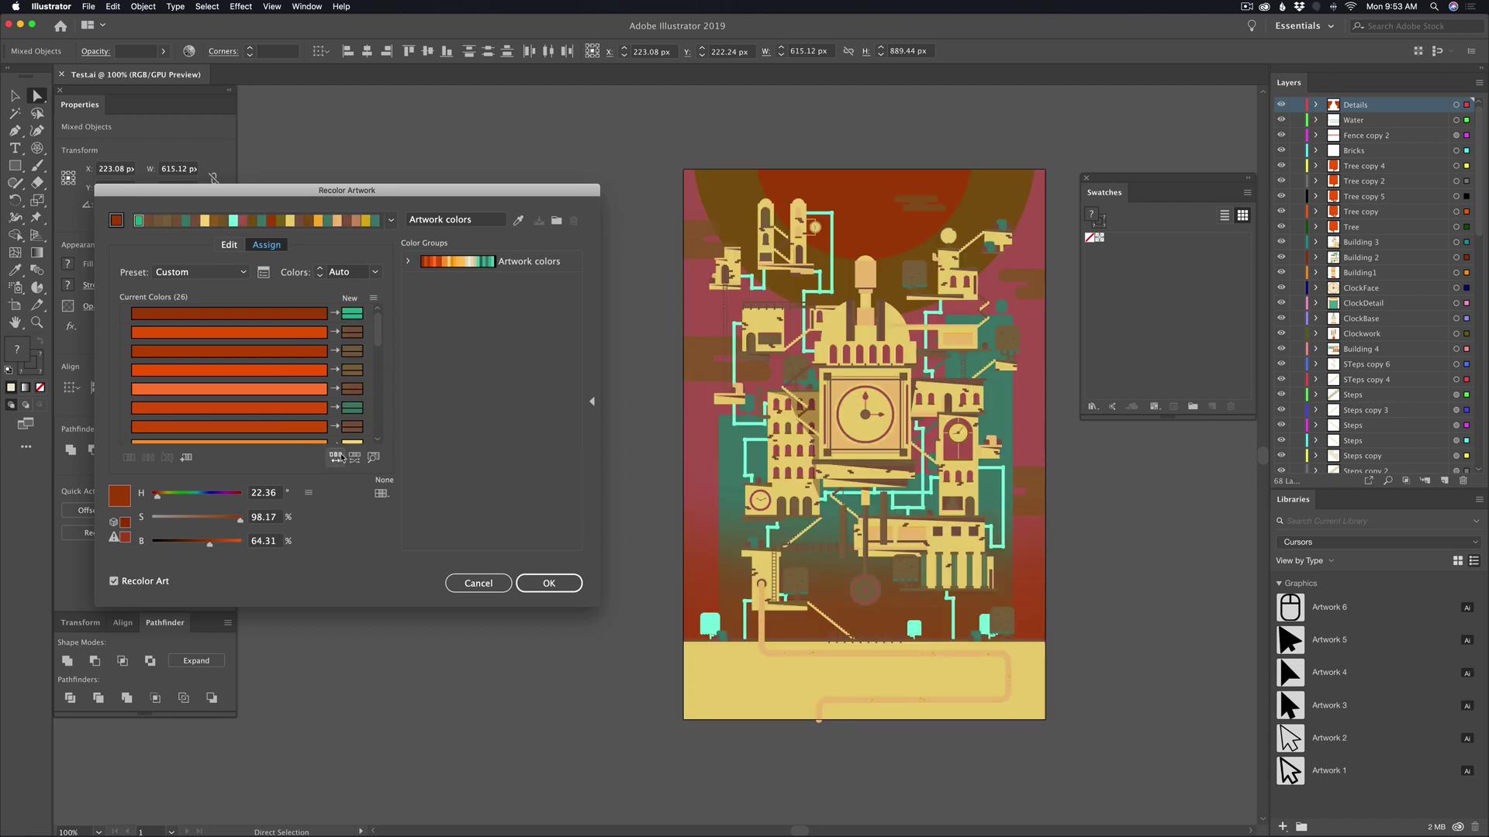
click(372, 314)
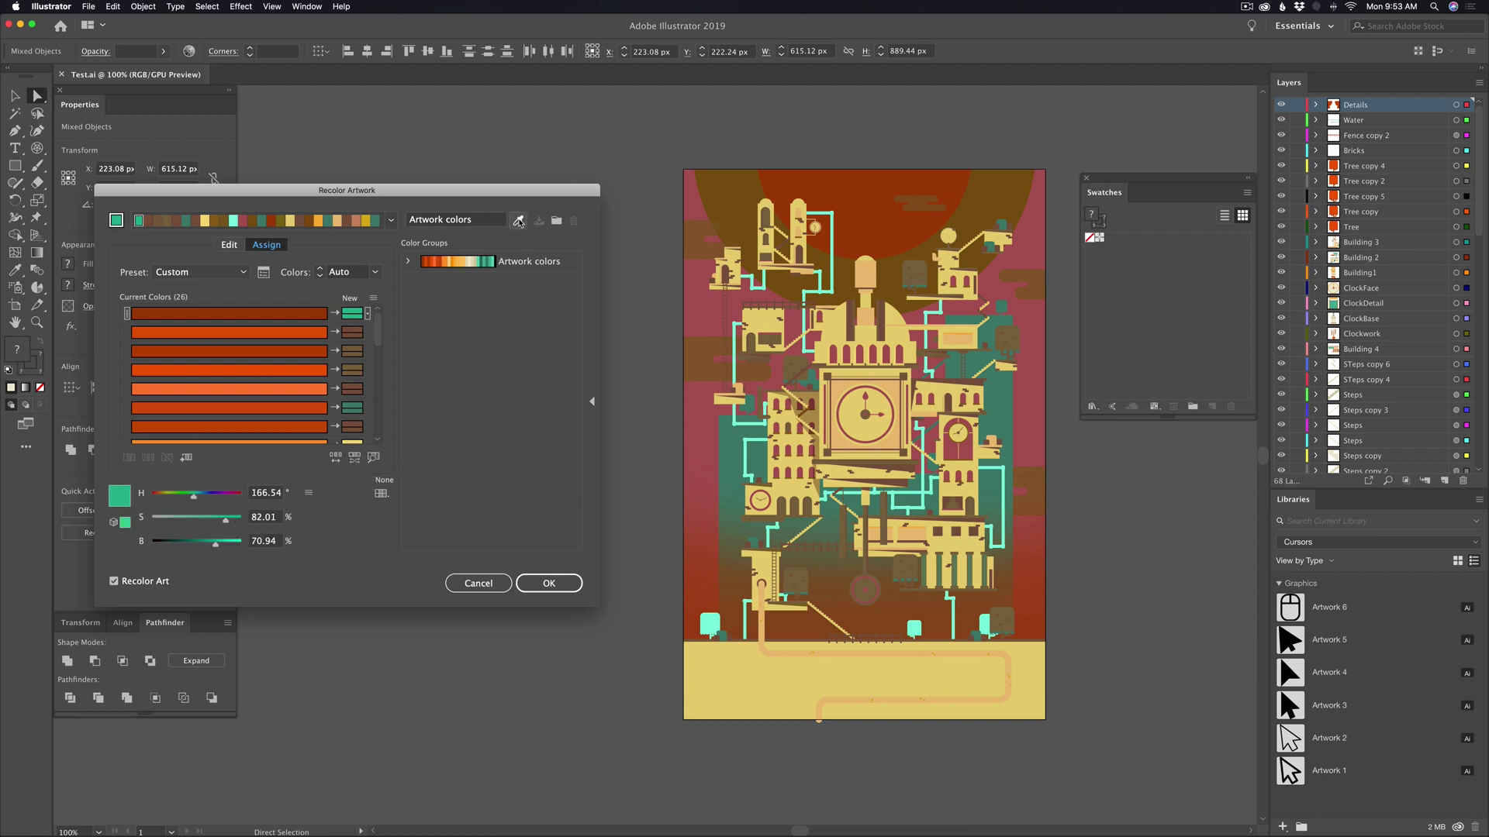
click(518, 221)
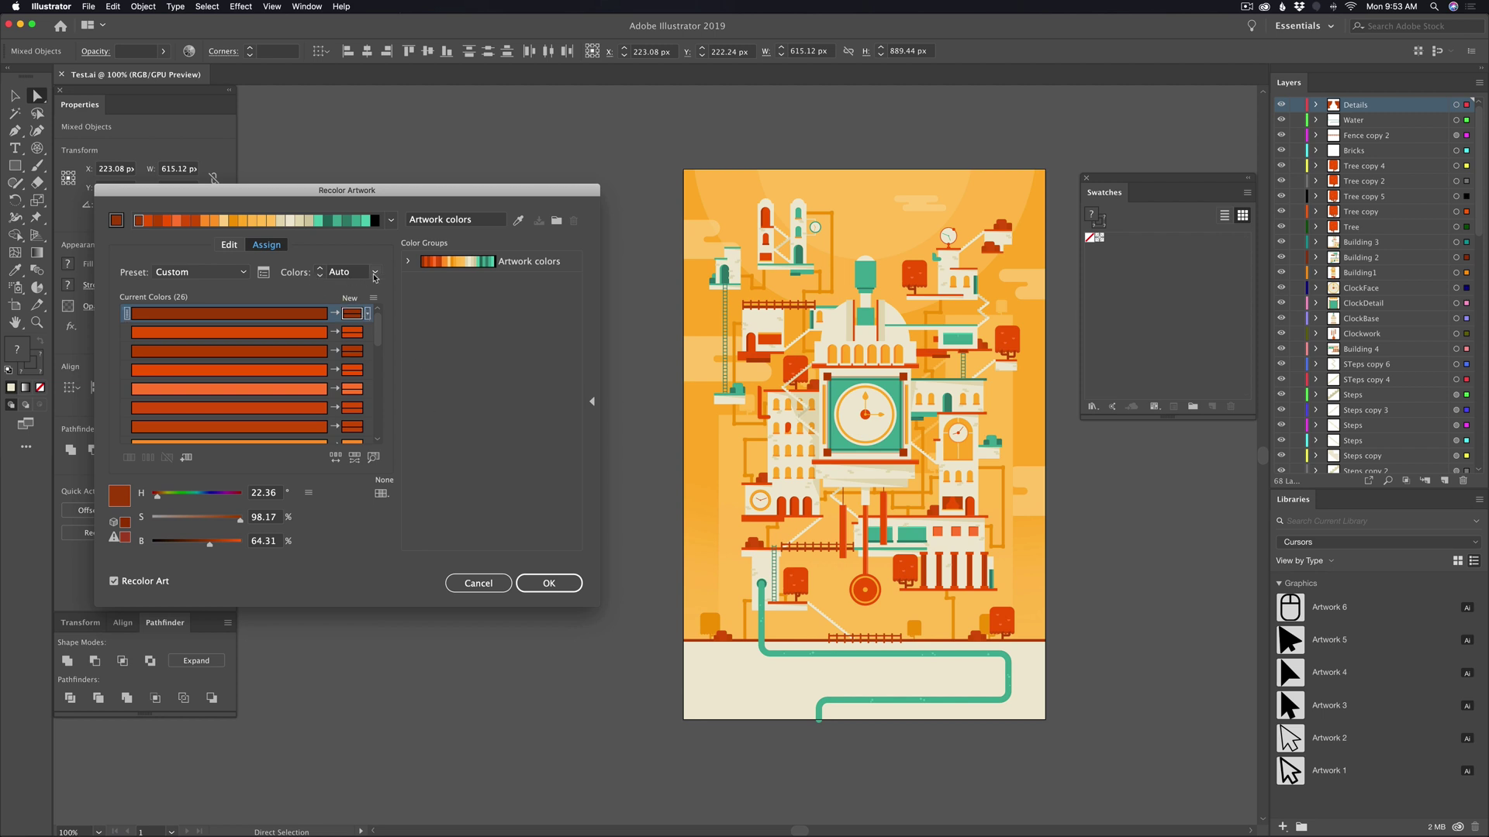
Reduce the number of colors in the recolored artwork to 5.
click(321, 277)
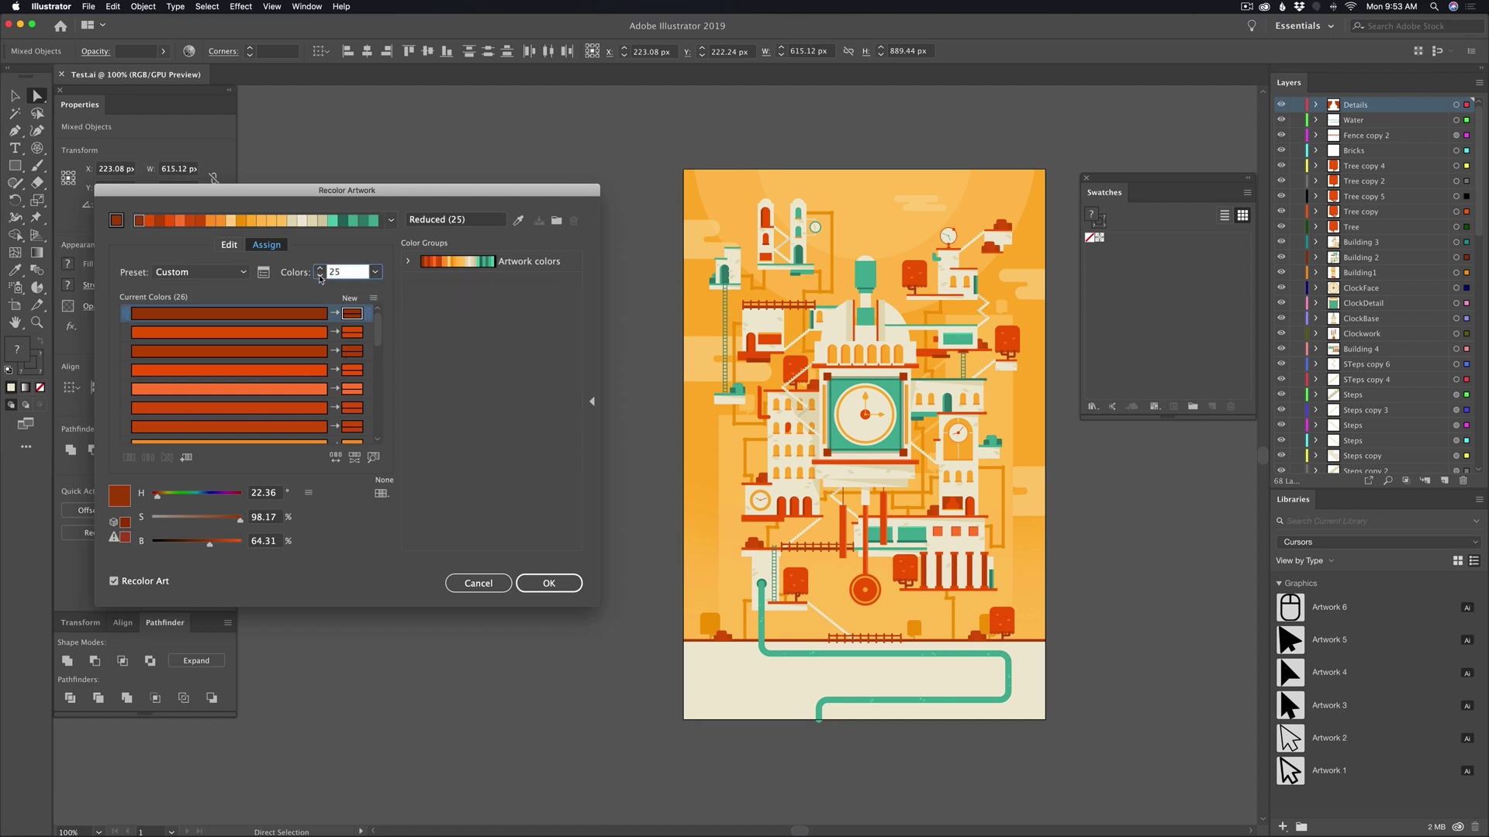
click(320, 278)
click(320, 278)
click(321, 277)
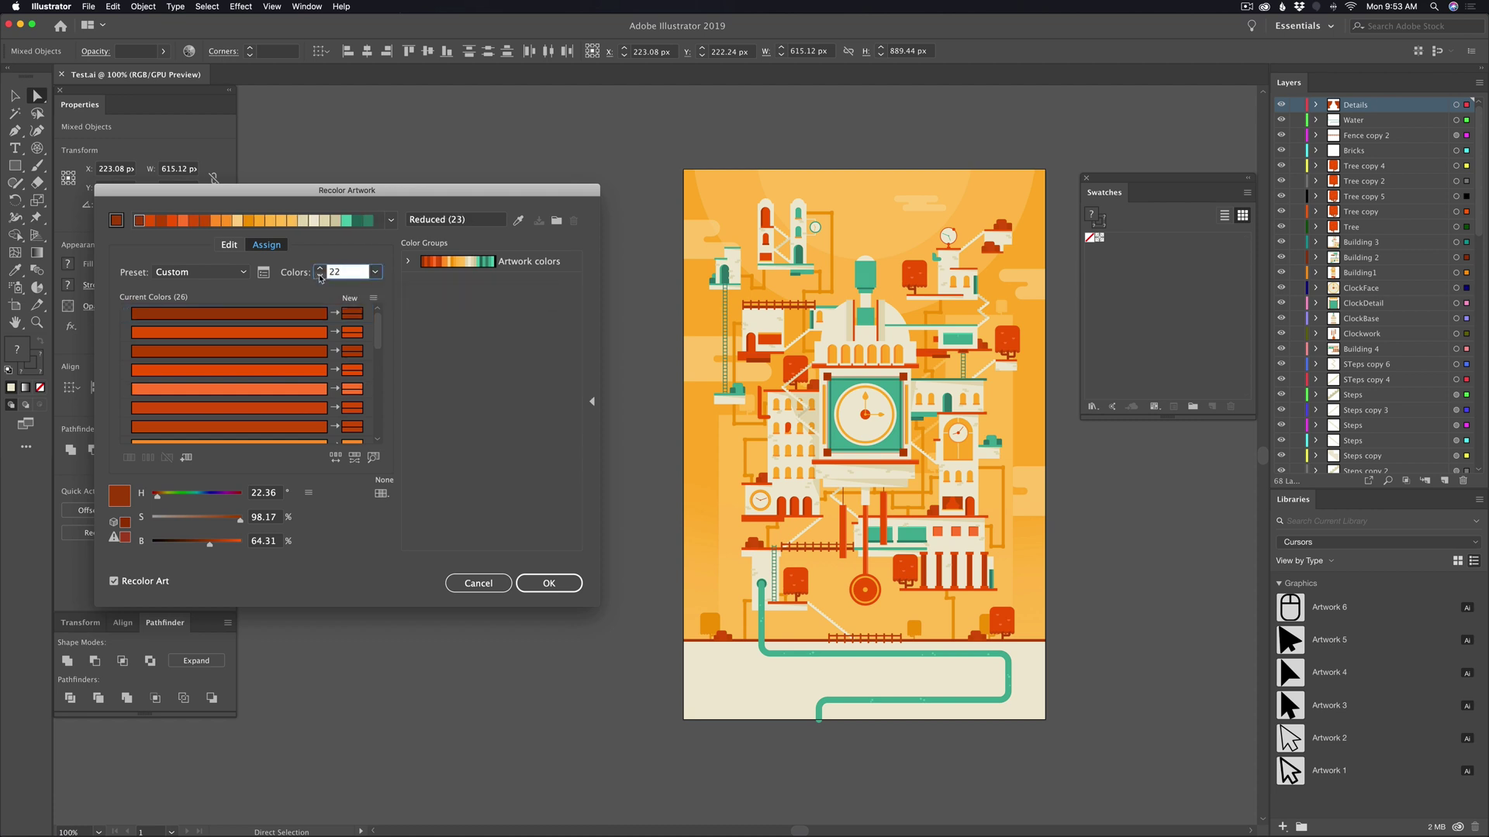
click(320, 278)
click(320, 278)
click(320, 277)
click(320, 278)
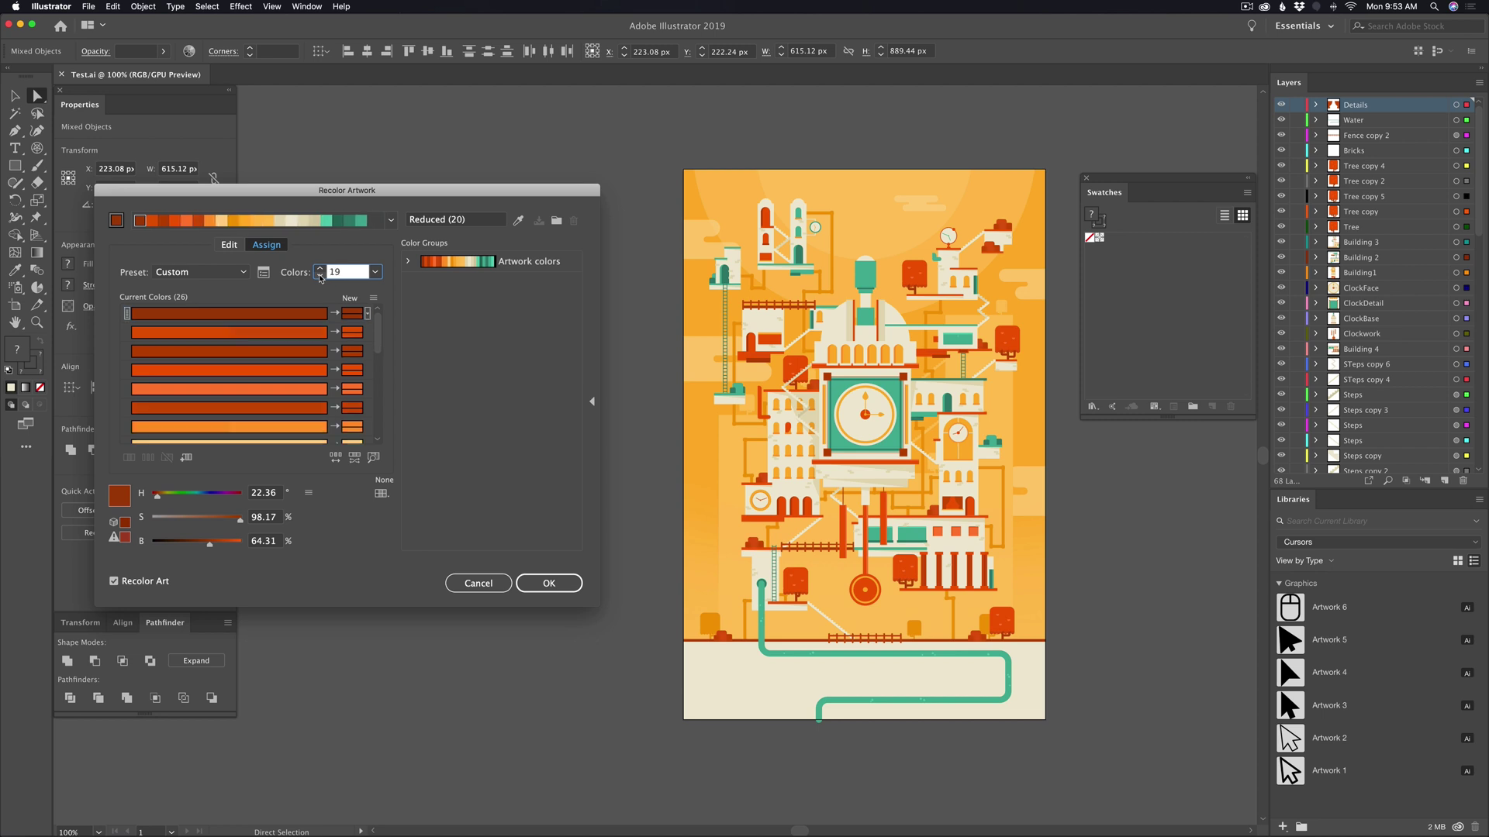
click(320, 278)
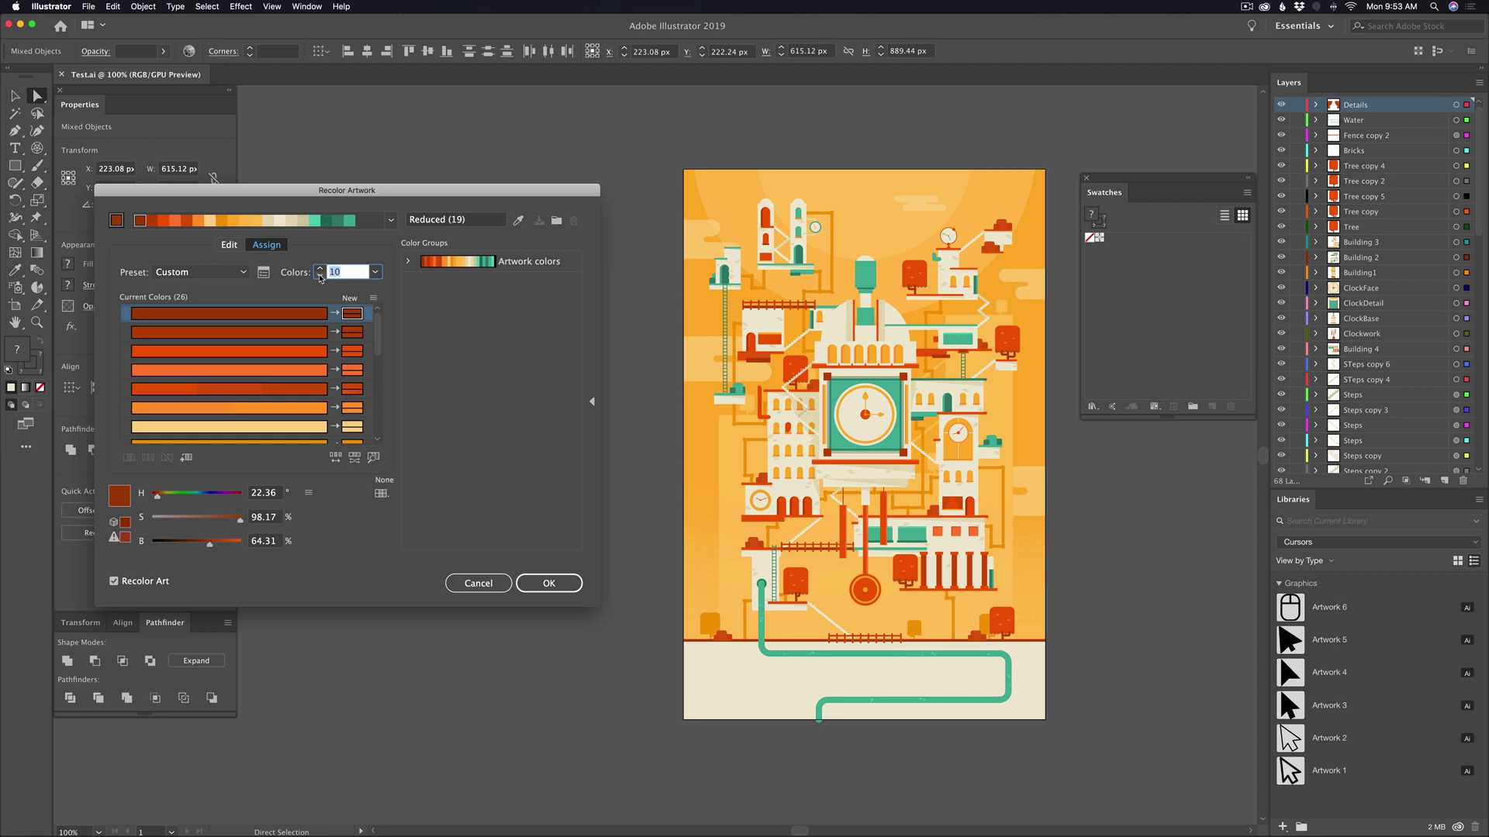
click(321, 277)
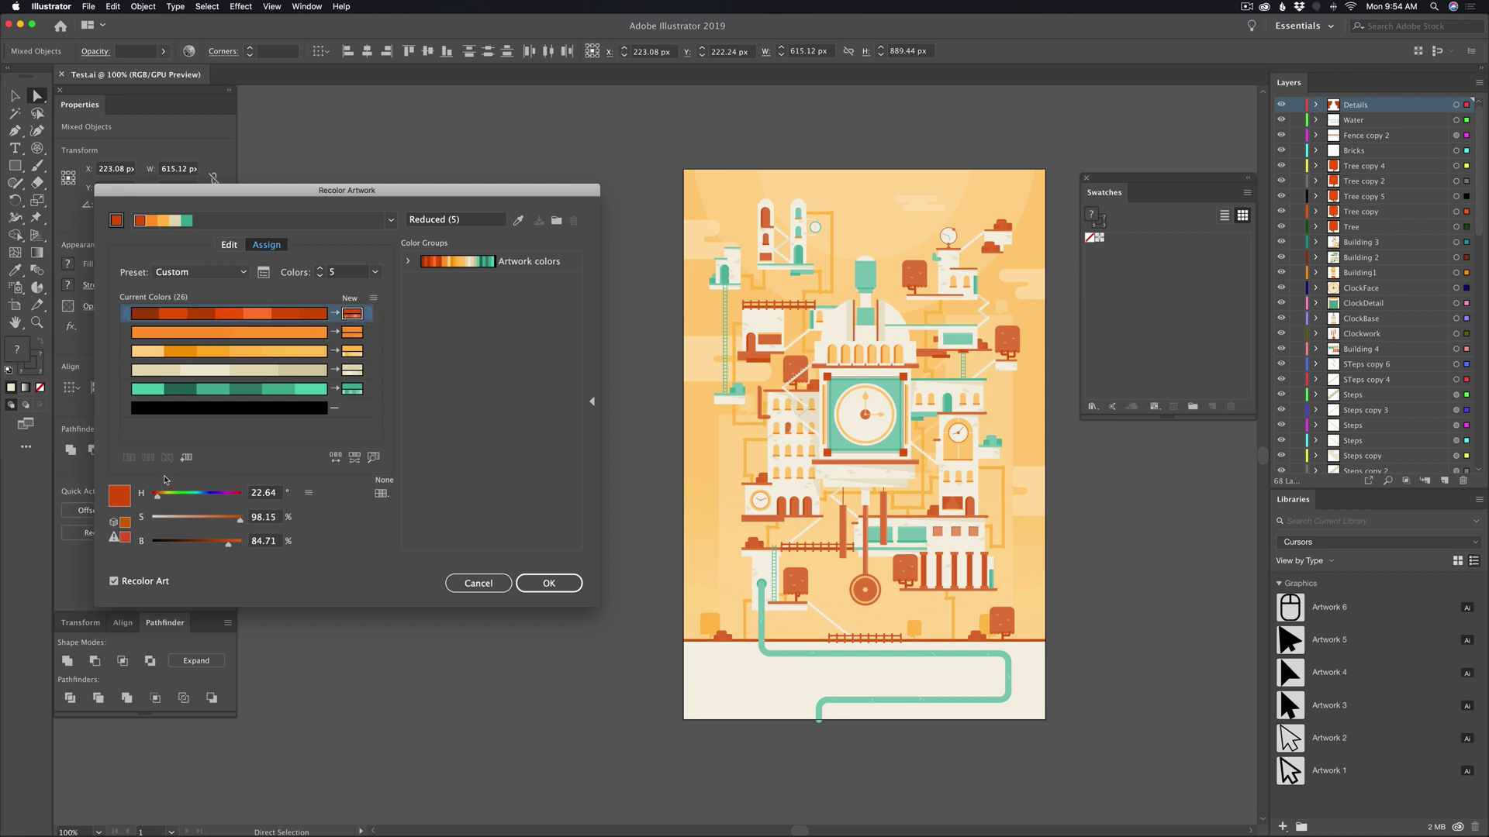
Change the red row's new color to a brighter magenta with hue 329, and the orange row's new color to purple with hue 276.
drag(159, 498, 235, 498)
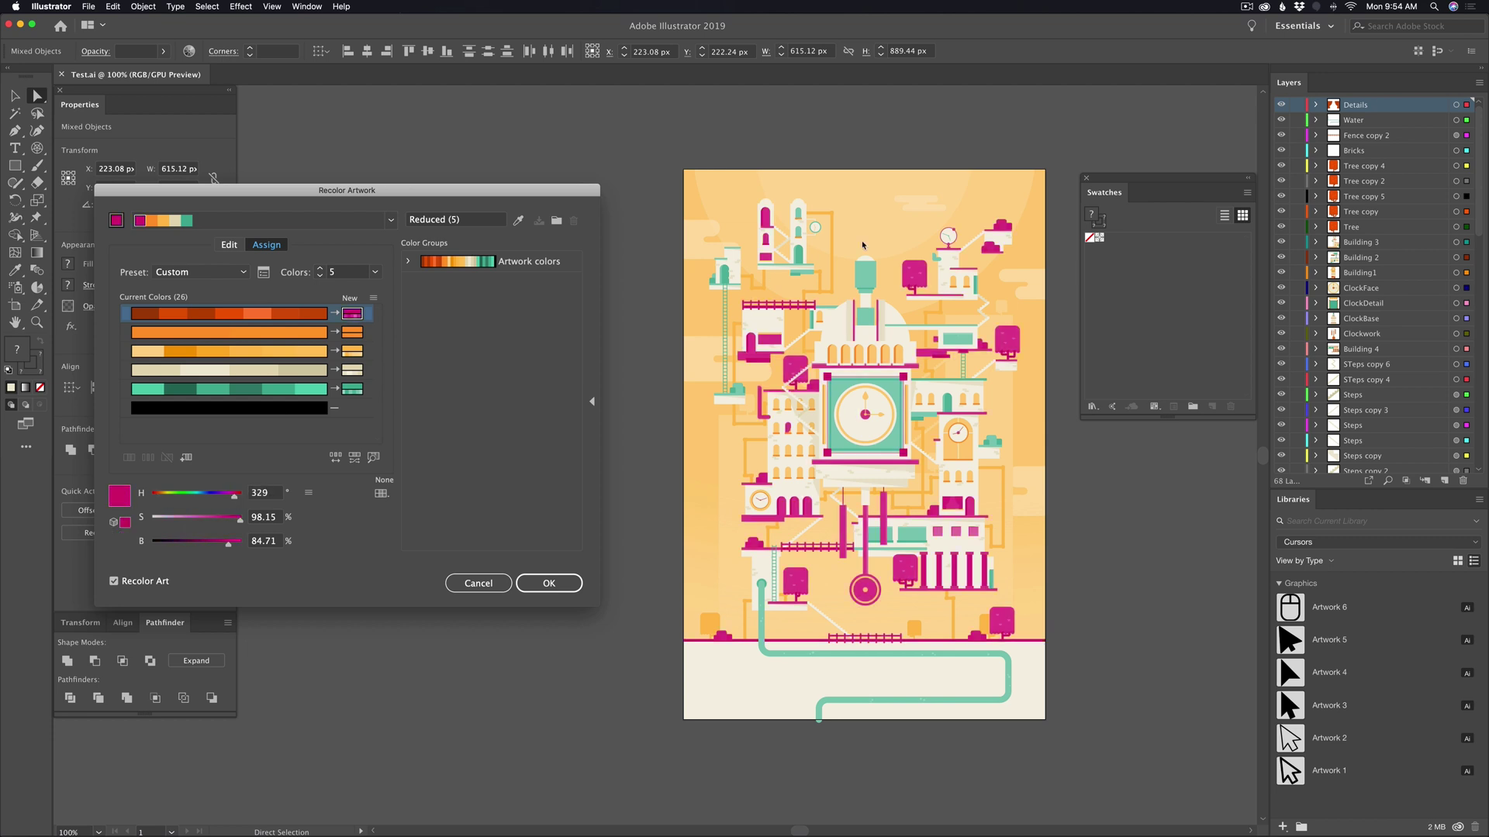
drag(229, 545, 236, 547)
click(352, 332)
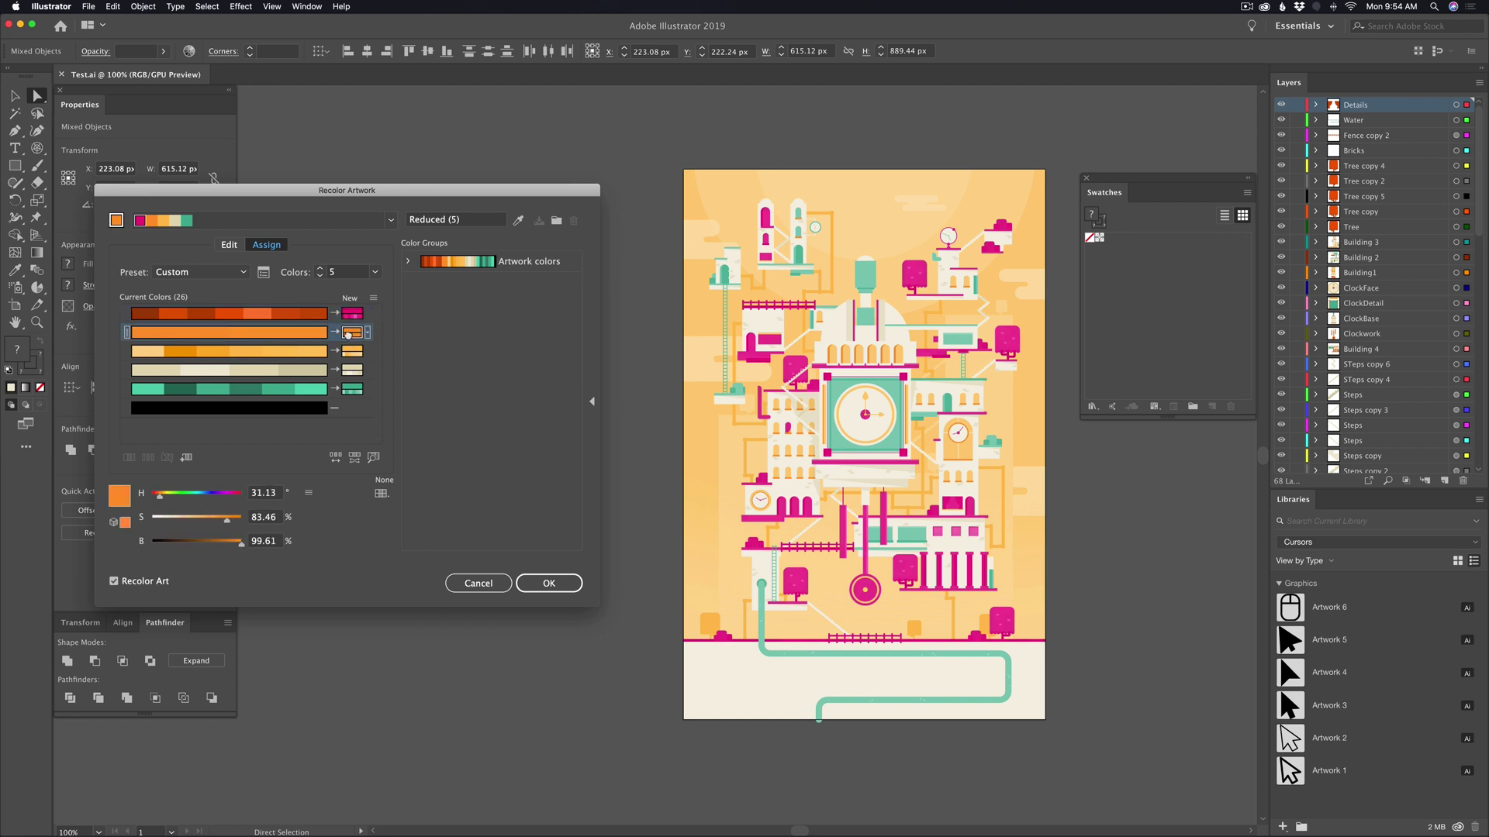
drag(214, 497, 222, 499)
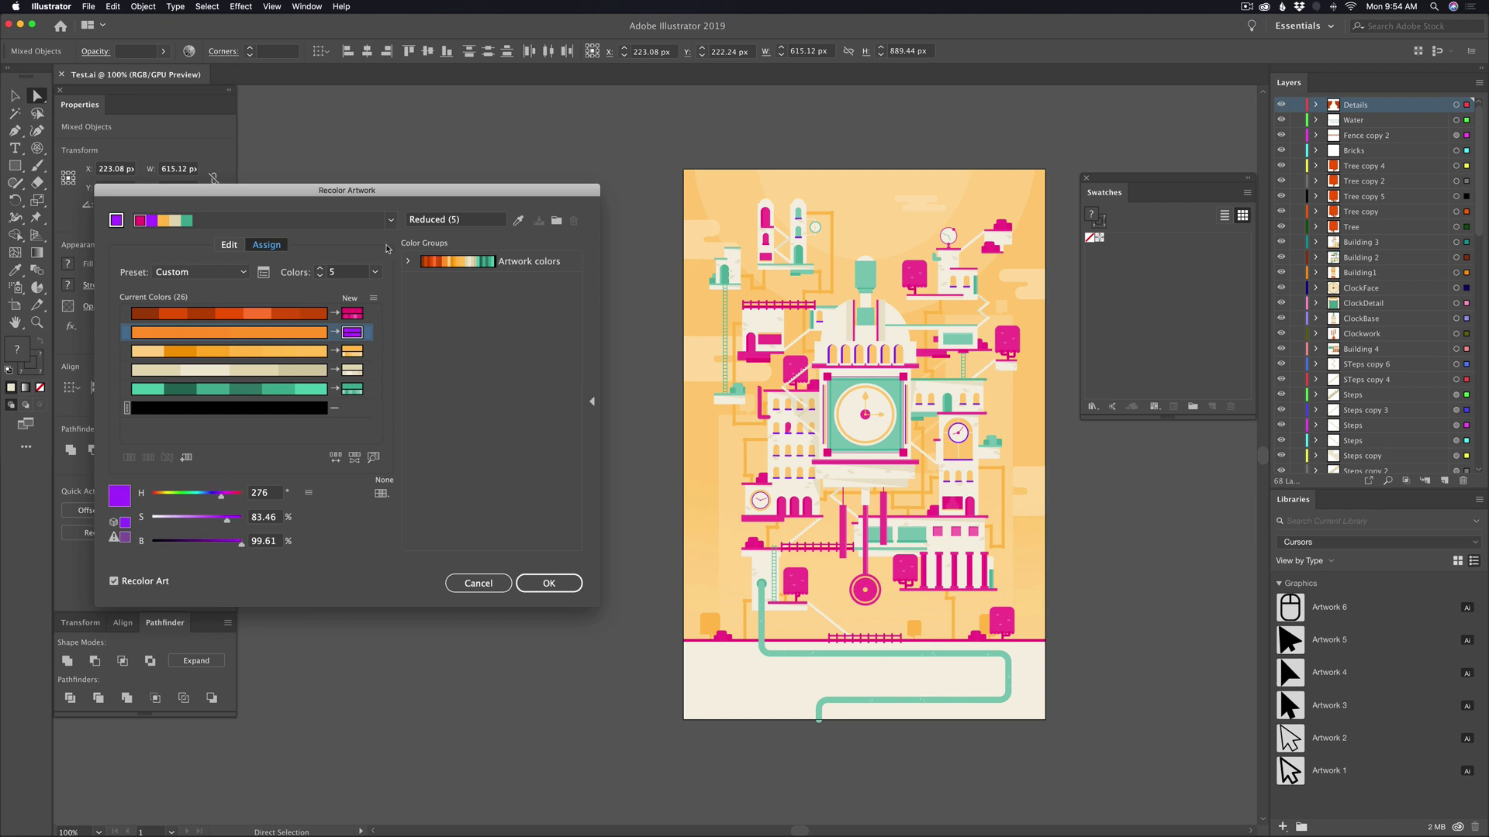
Reduce the artwork to 4 colors and set the red row's new color to magenta with hue 329.
click(320, 276)
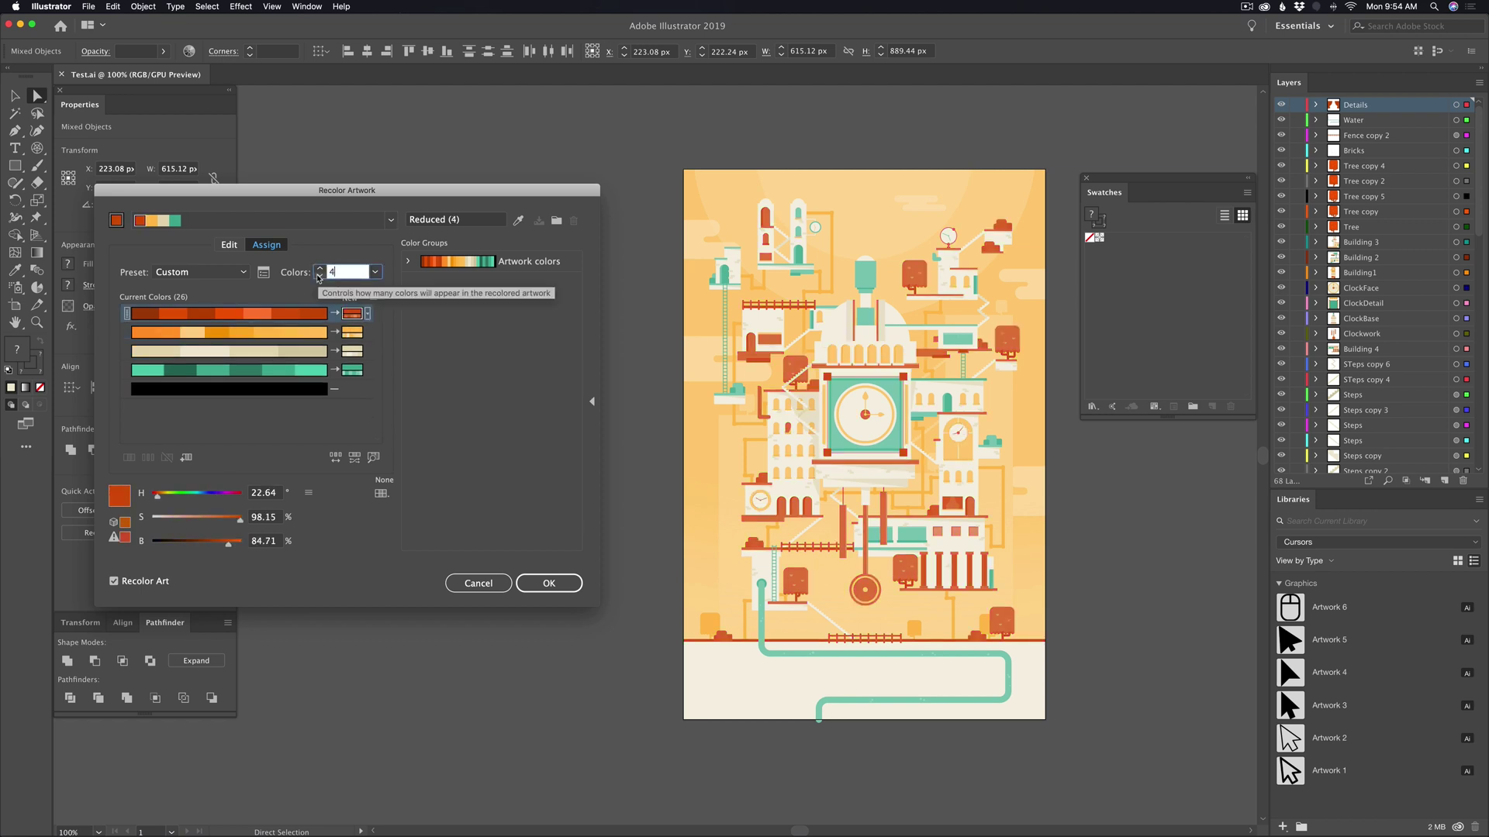
click(352, 332)
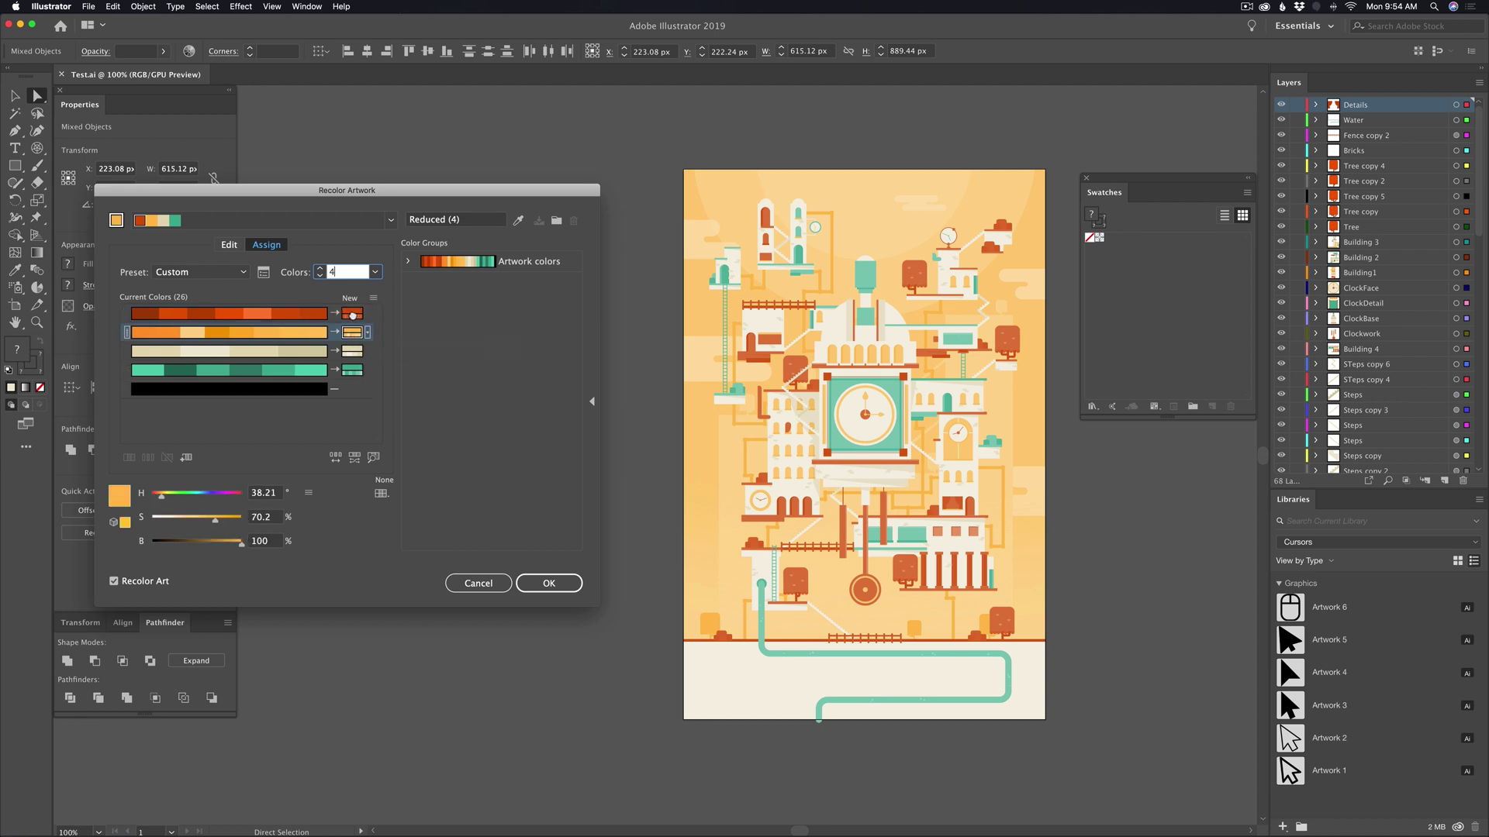
click(353, 317)
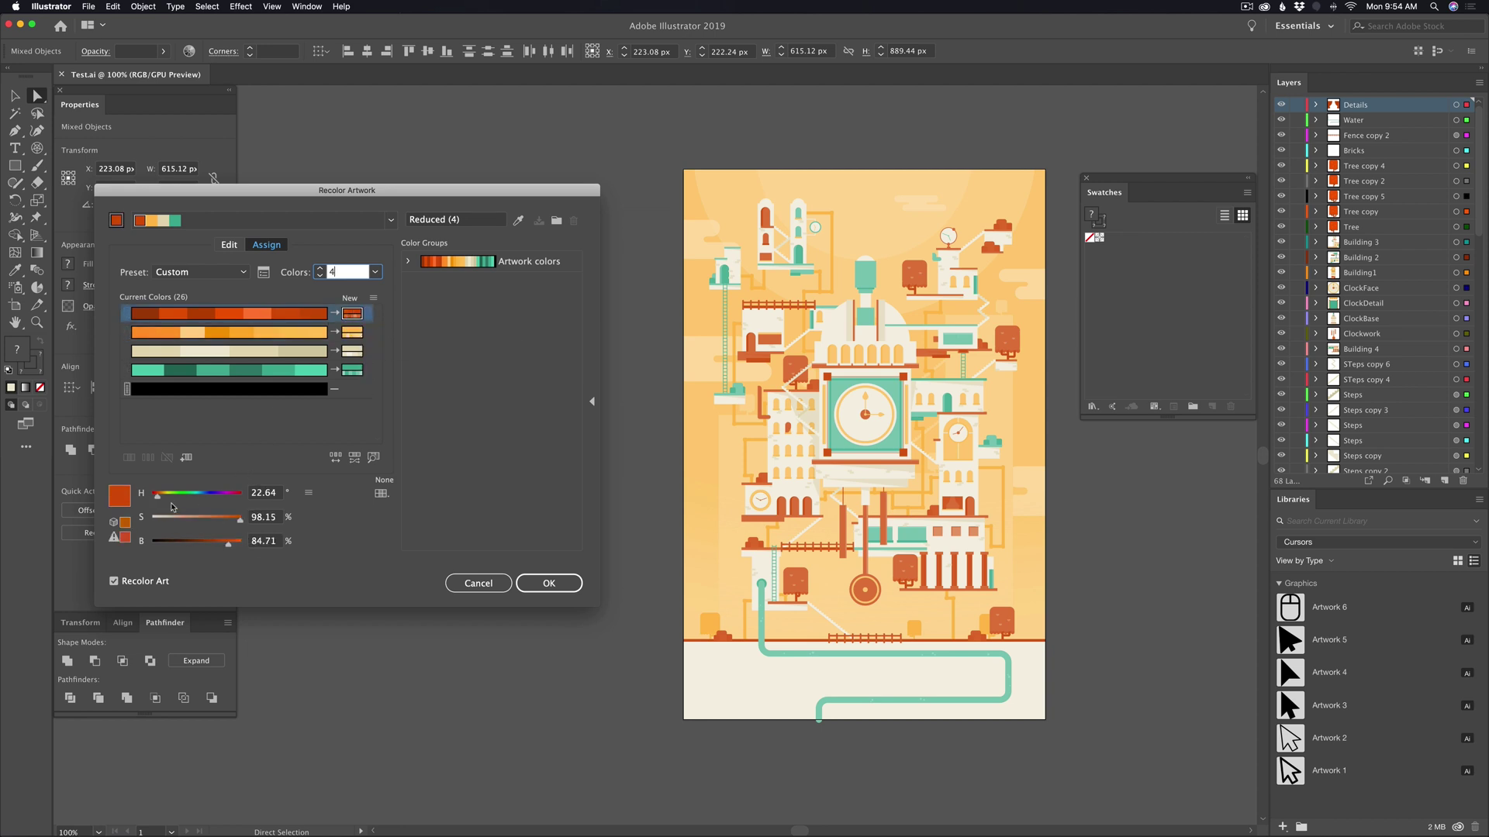
drag(159, 495, 236, 500)
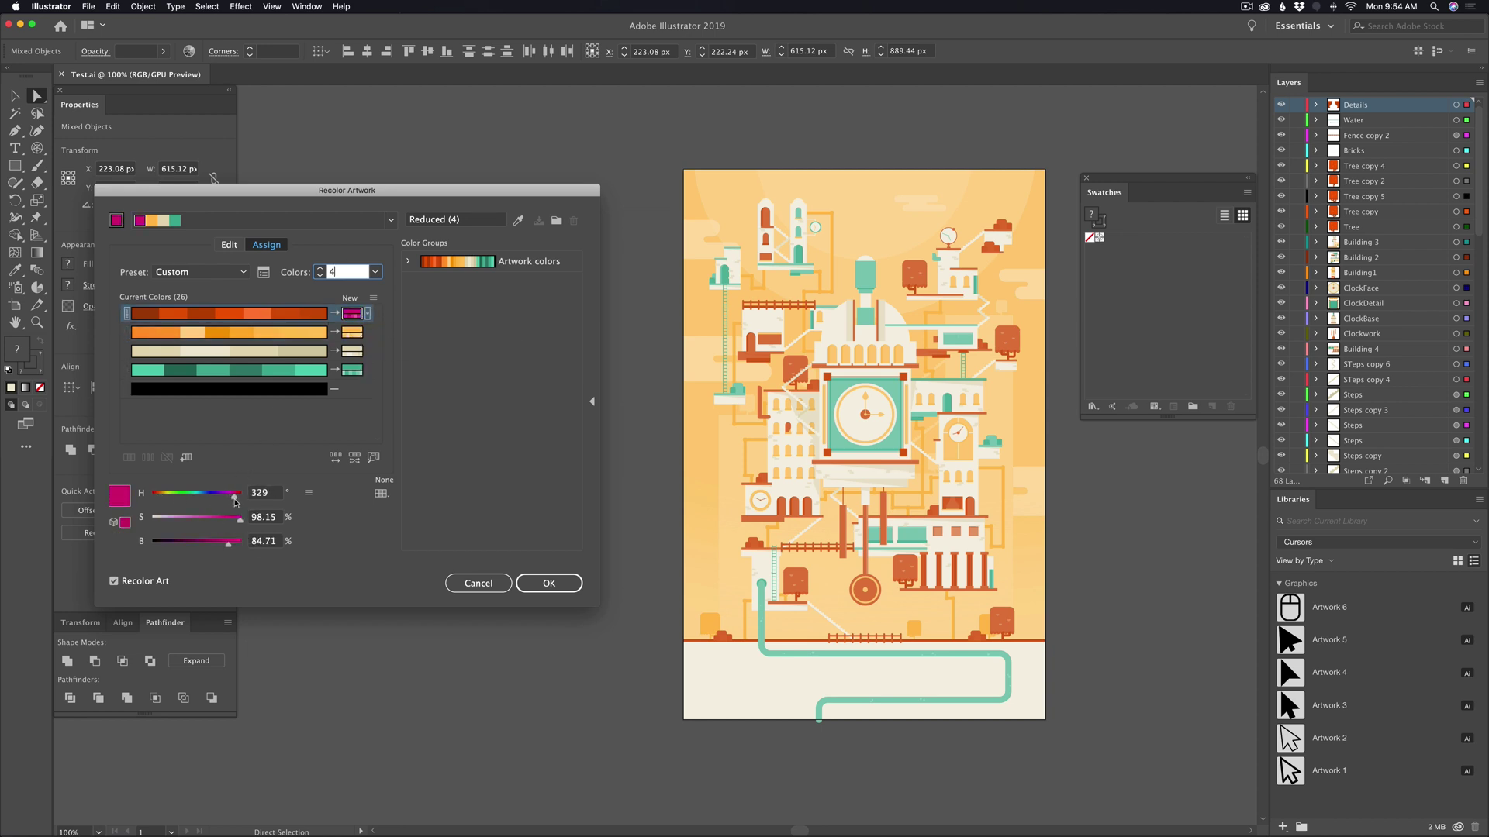
Change the orange row's new color to blue with hue 235 and saturation 86%.
click(359, 334)
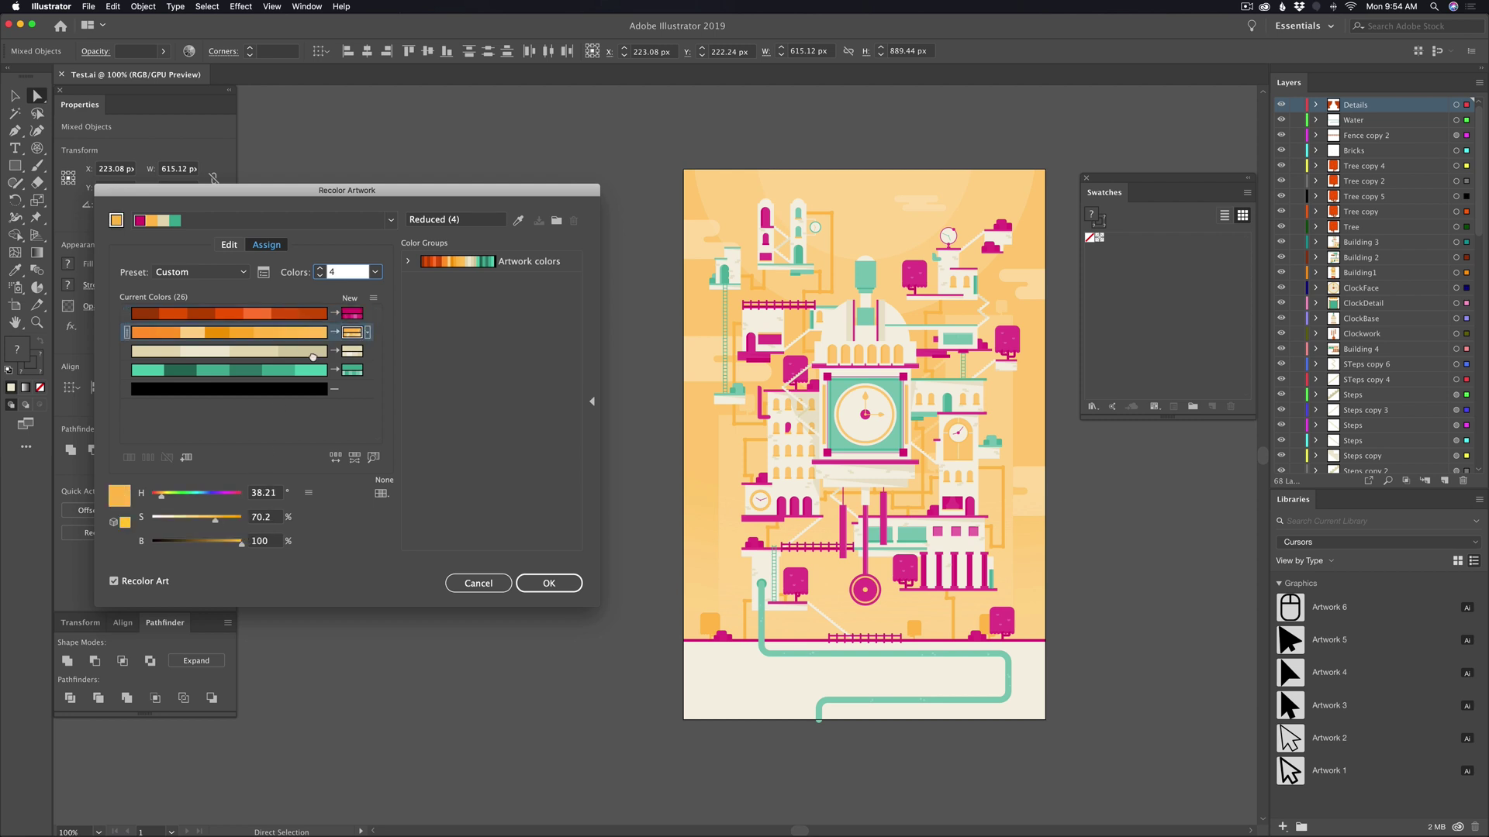
click(217, 494)
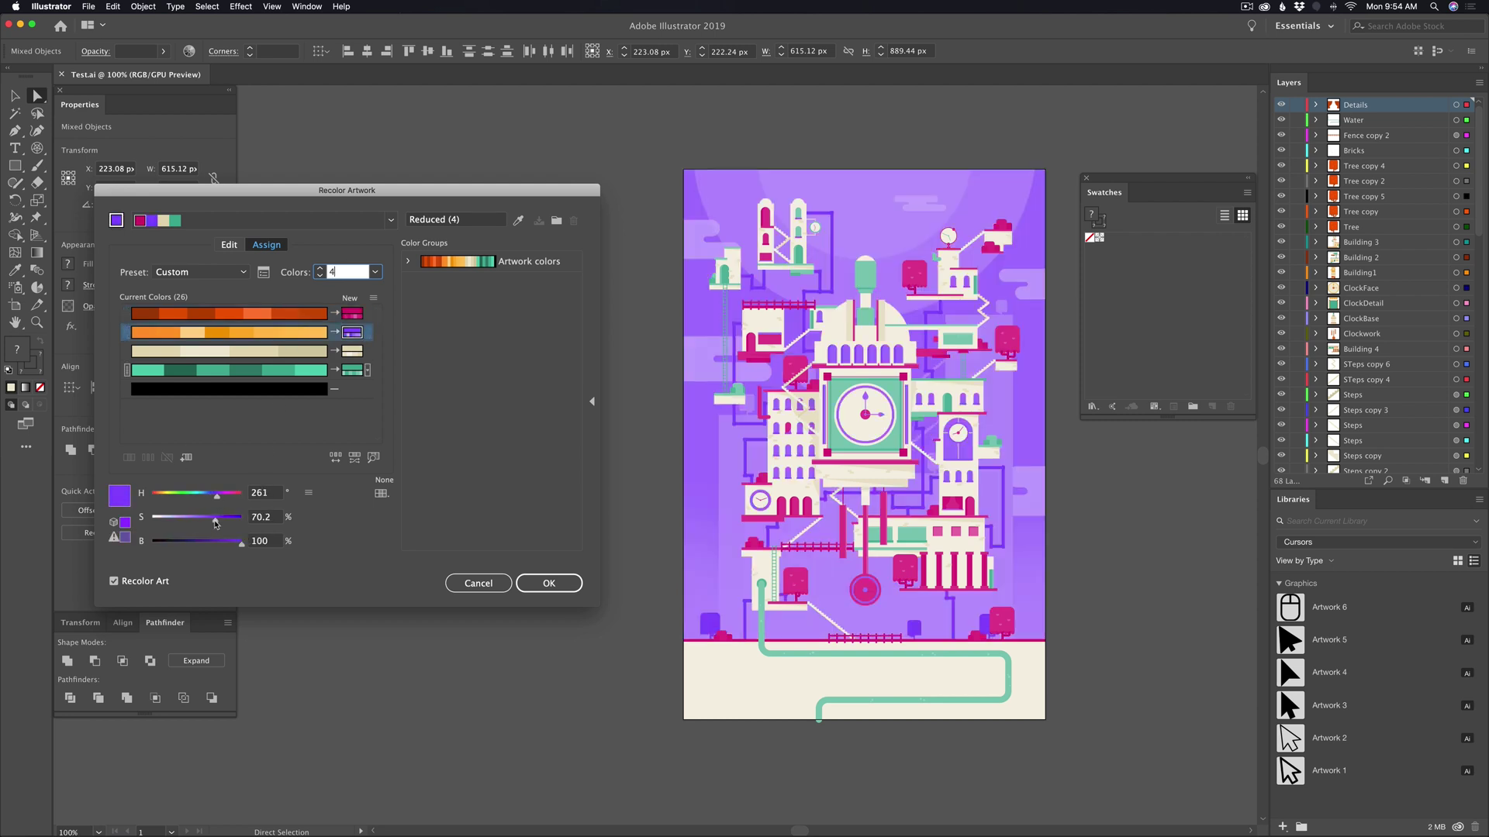
mouse_move(219, 518)
mouse_down()
mouse_move(211, 498)
mouse_move(233, 524)
mouse_up()
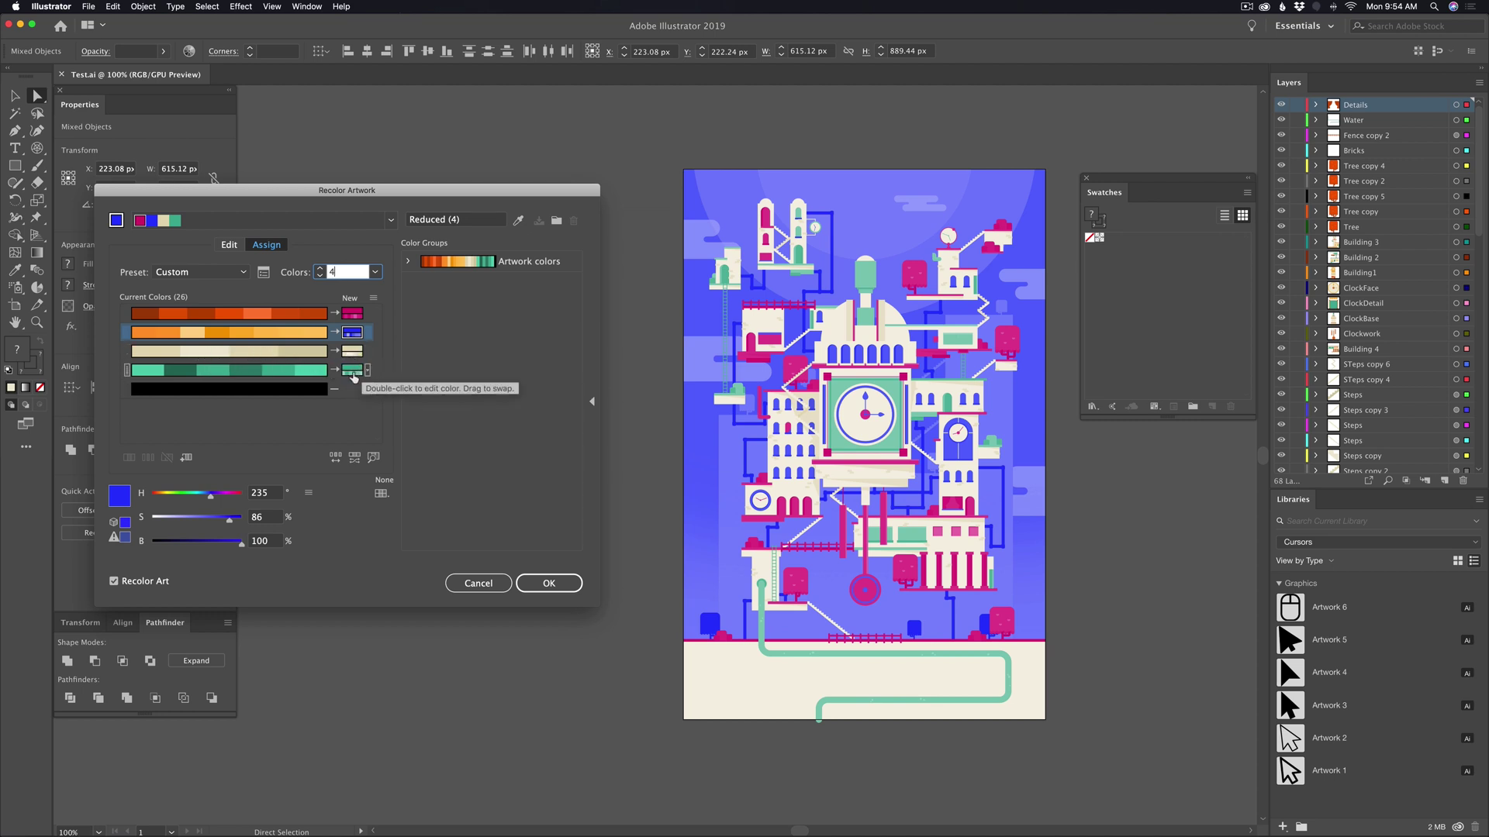
Change the green row's new color to dark blue with hue 237, saturation 100% and brightness 67%.
click(353, 372)
click(214, 497)
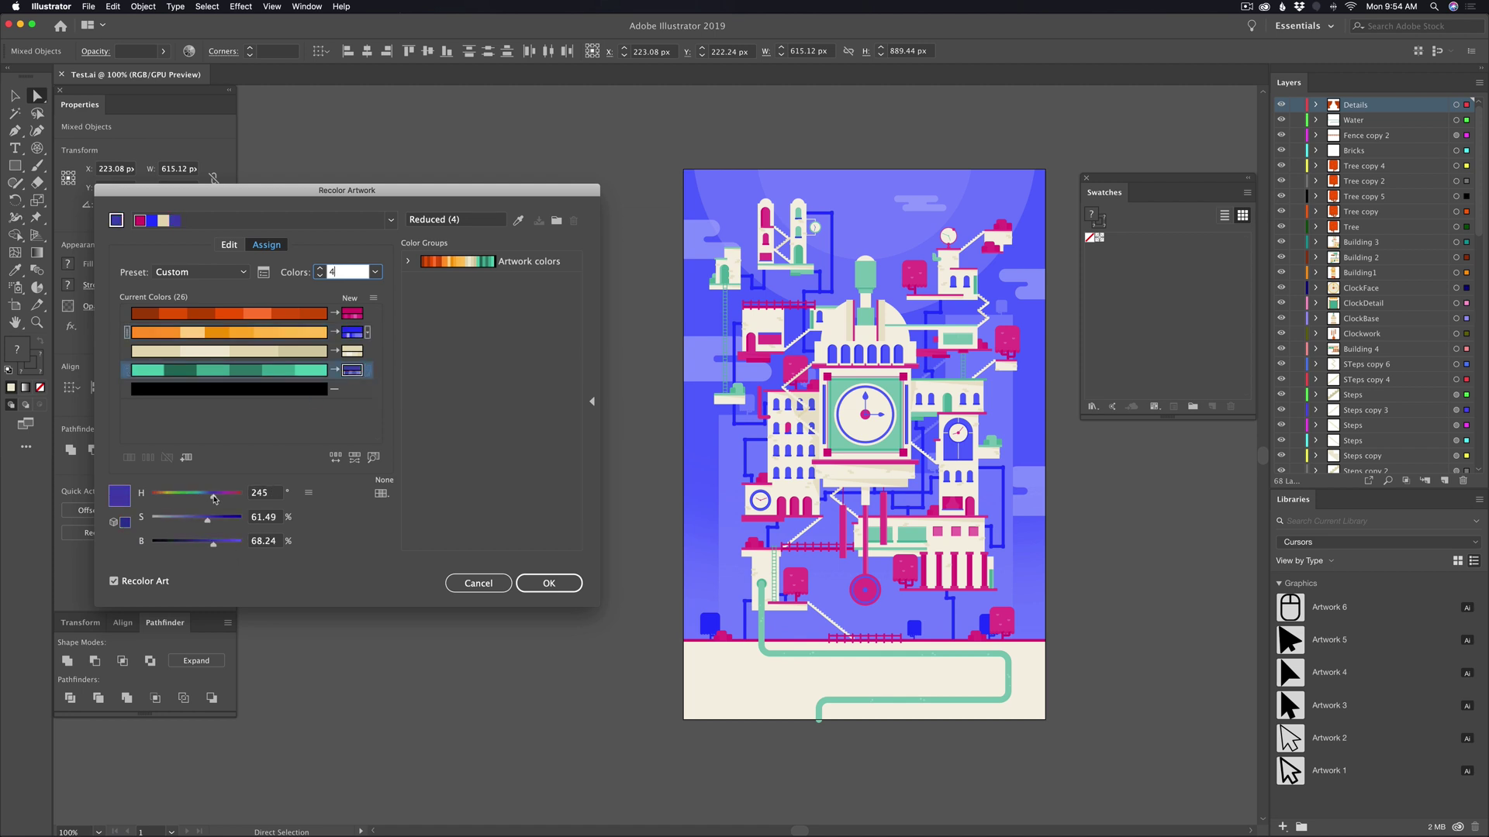
drag(214, 497, 189, 548)
drag(226, 497, 214, 547)
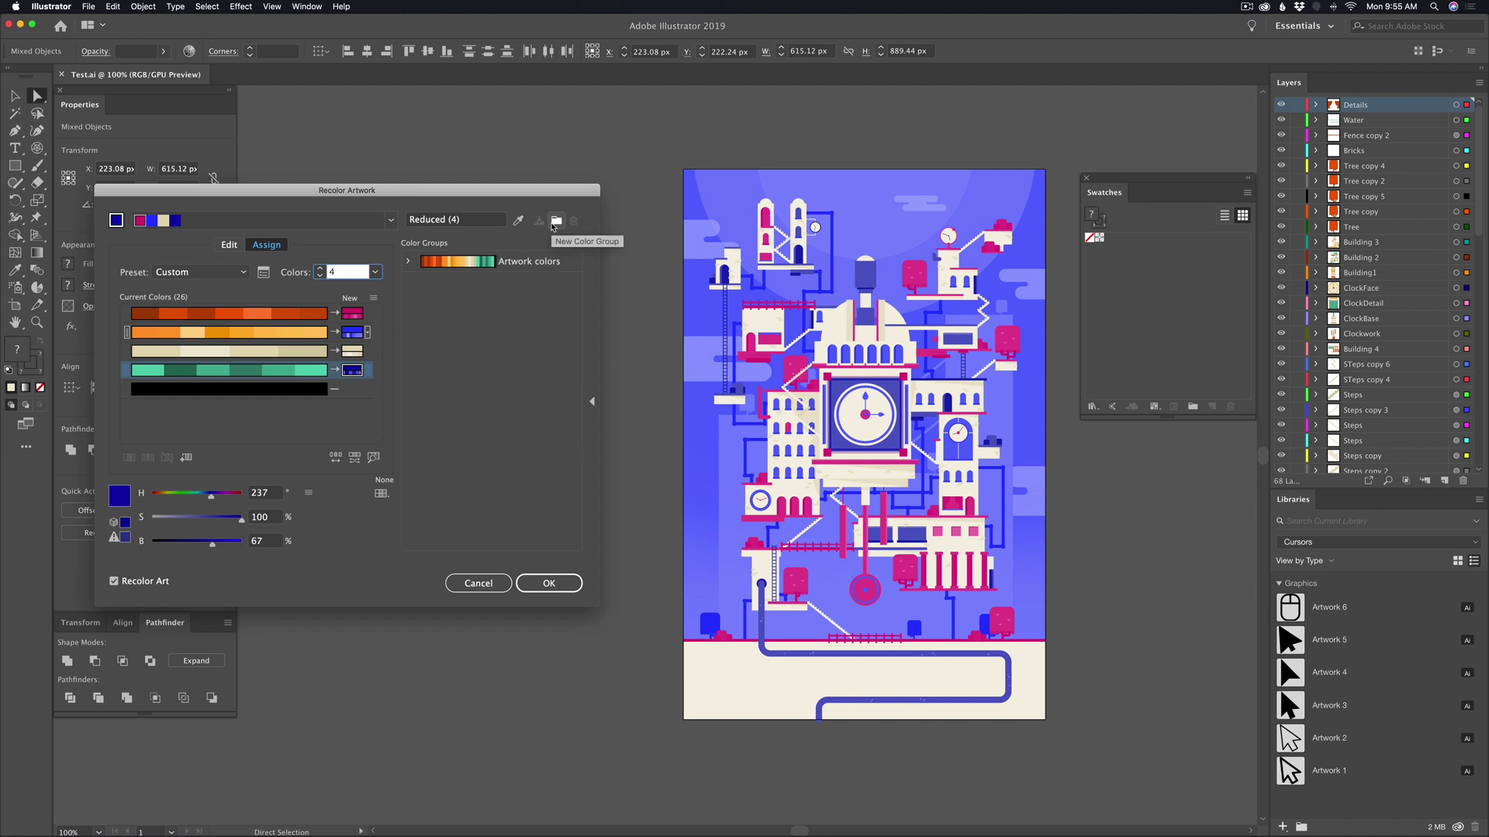
Save the four-color palette as a new color group, and switch the artwork between it and the original Artwork colors group.
click(555, 223)
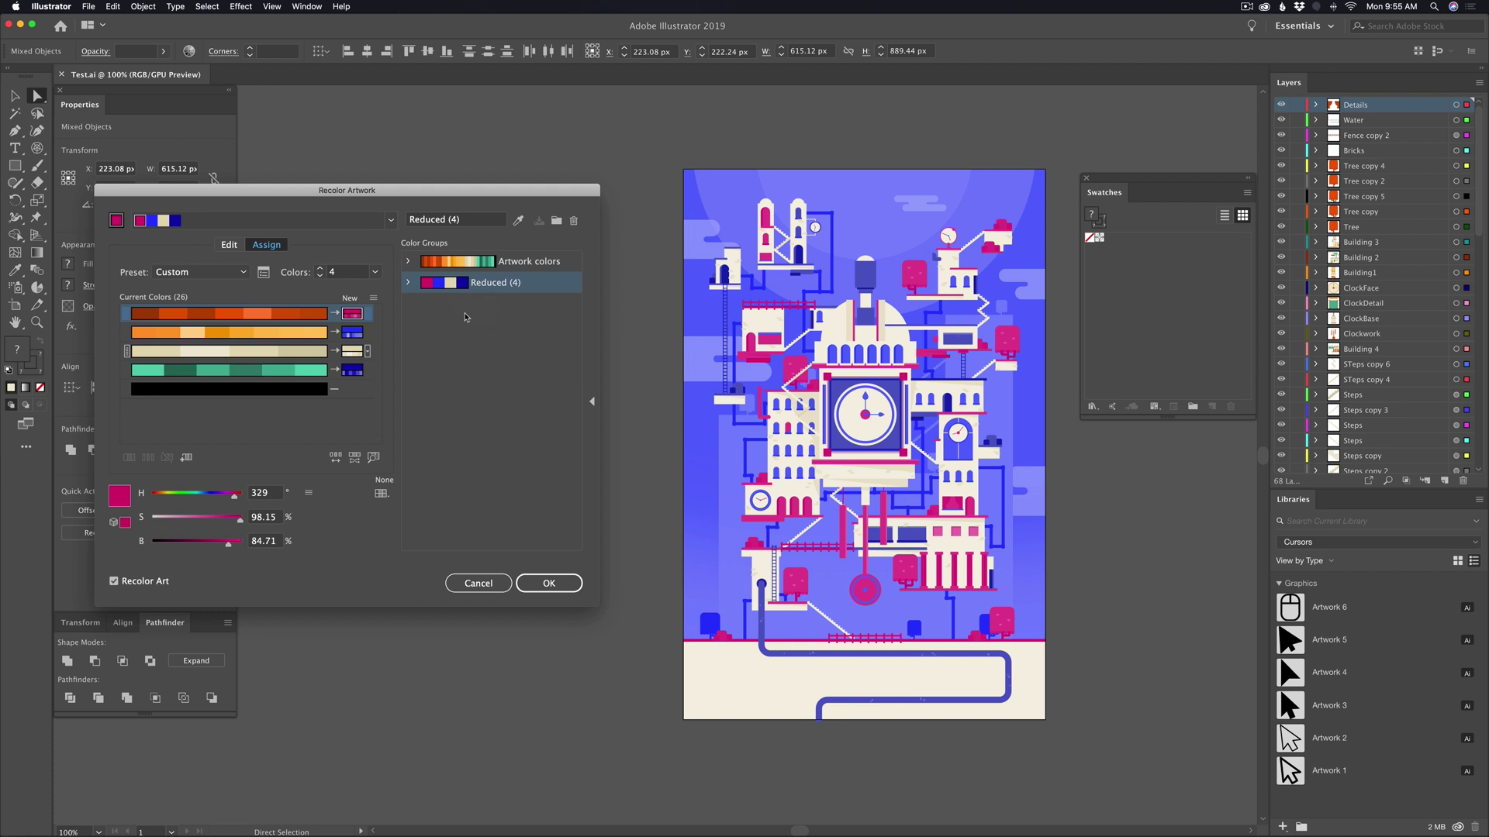
click(518, 220)
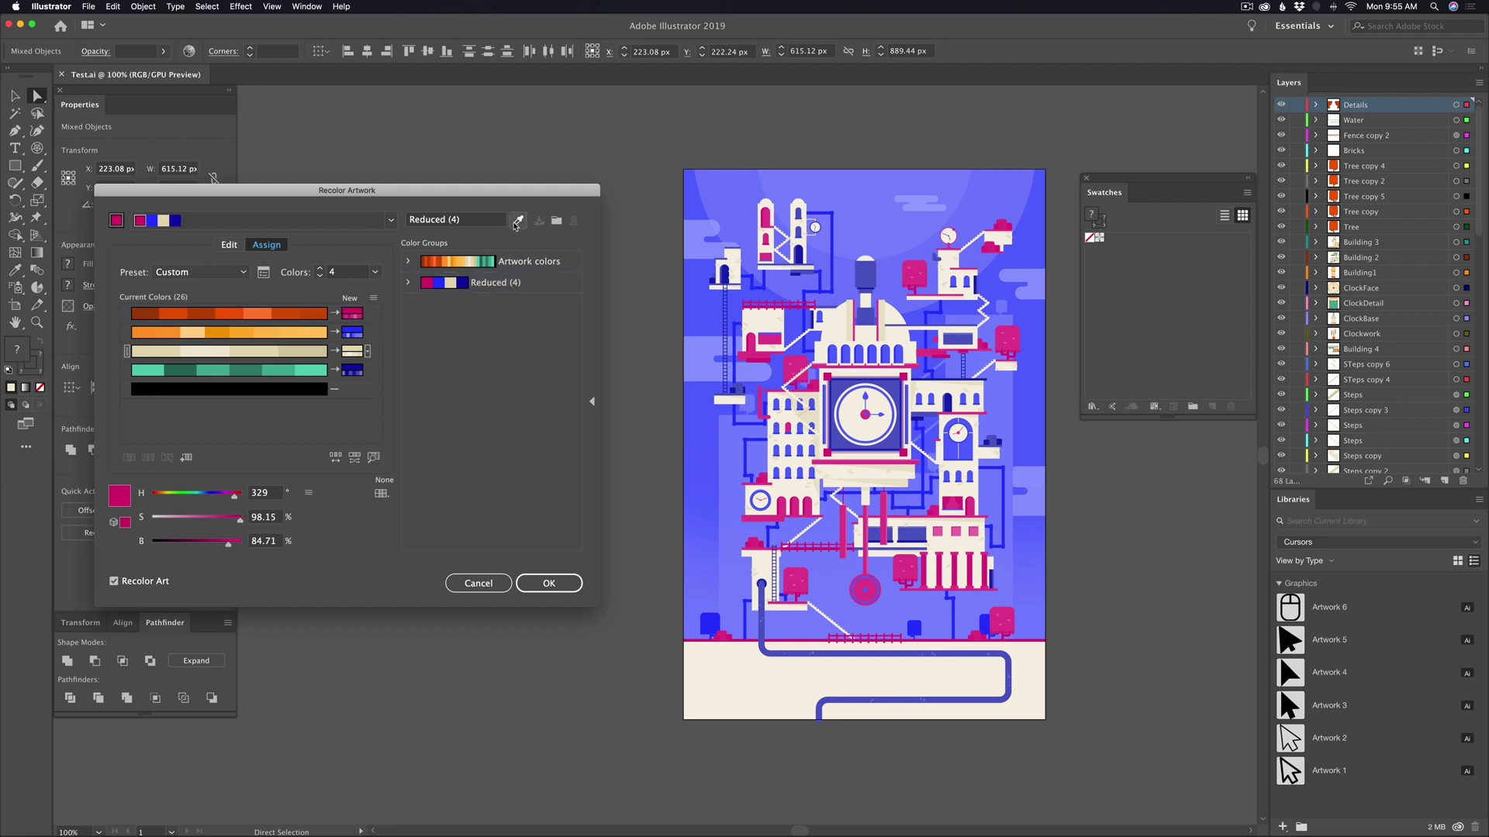
click(456, 289)
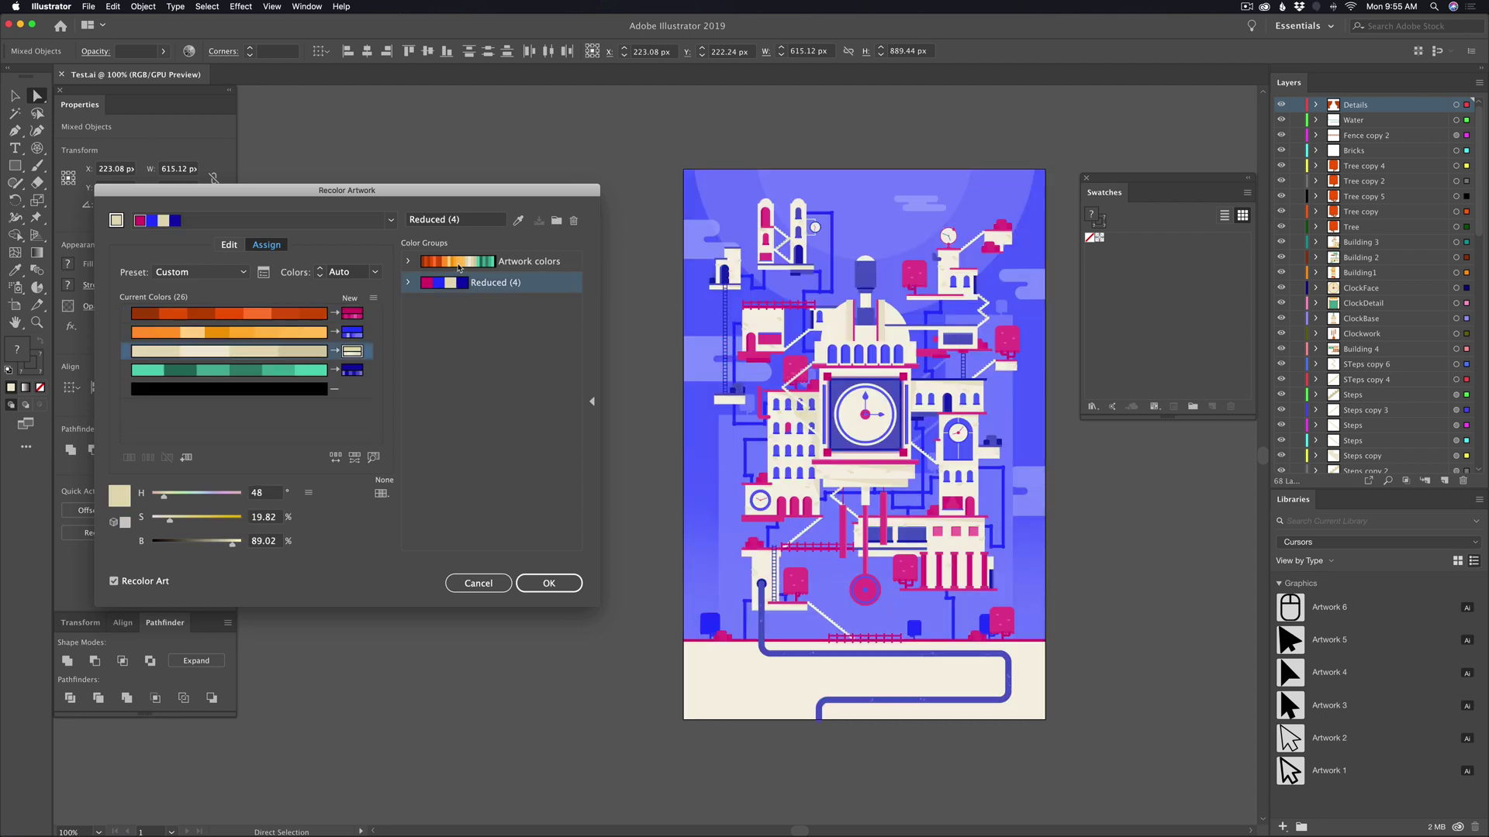
click(459, 266)
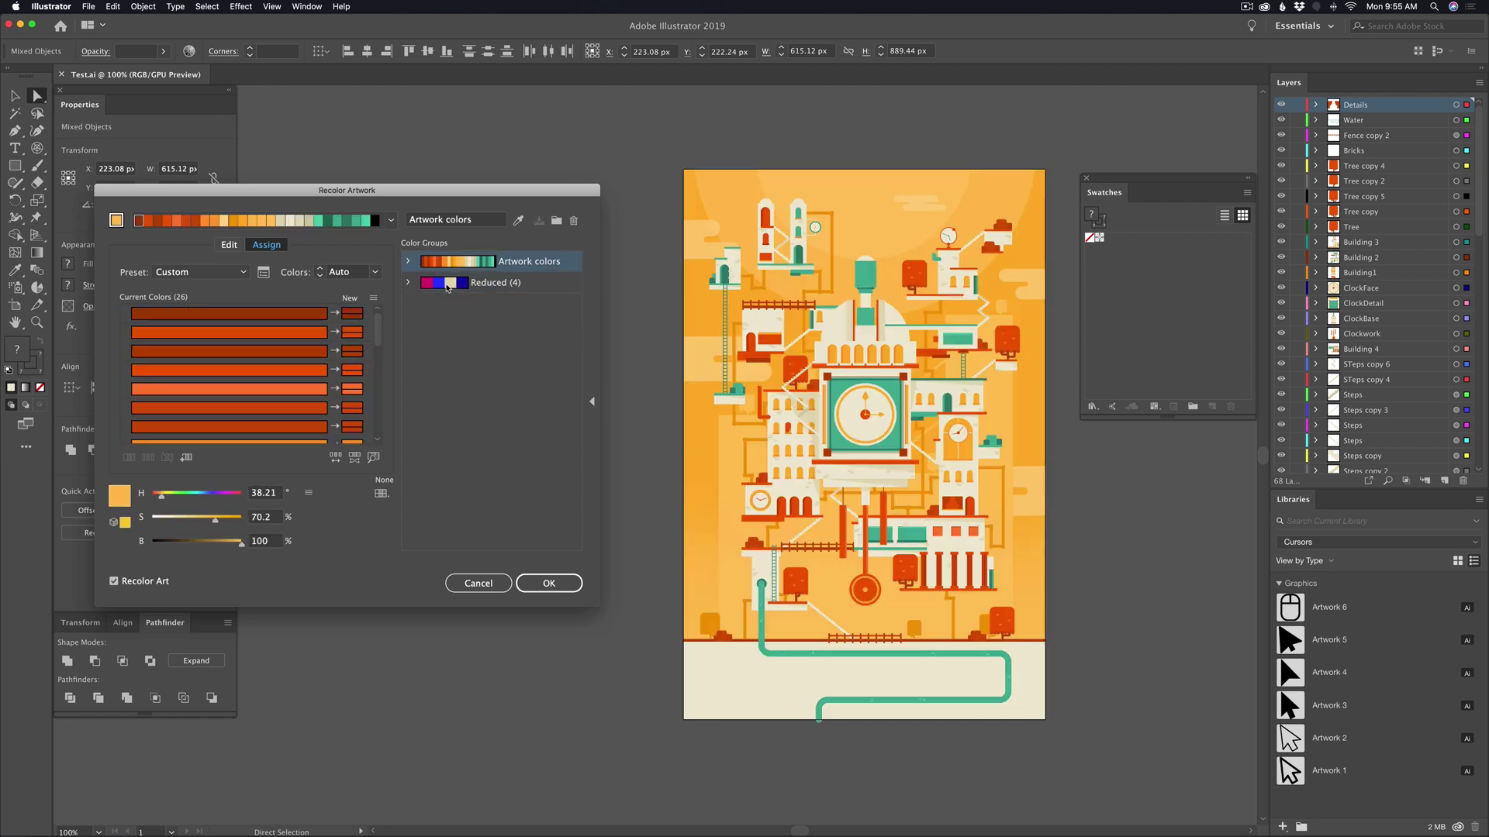
click(447, 289)
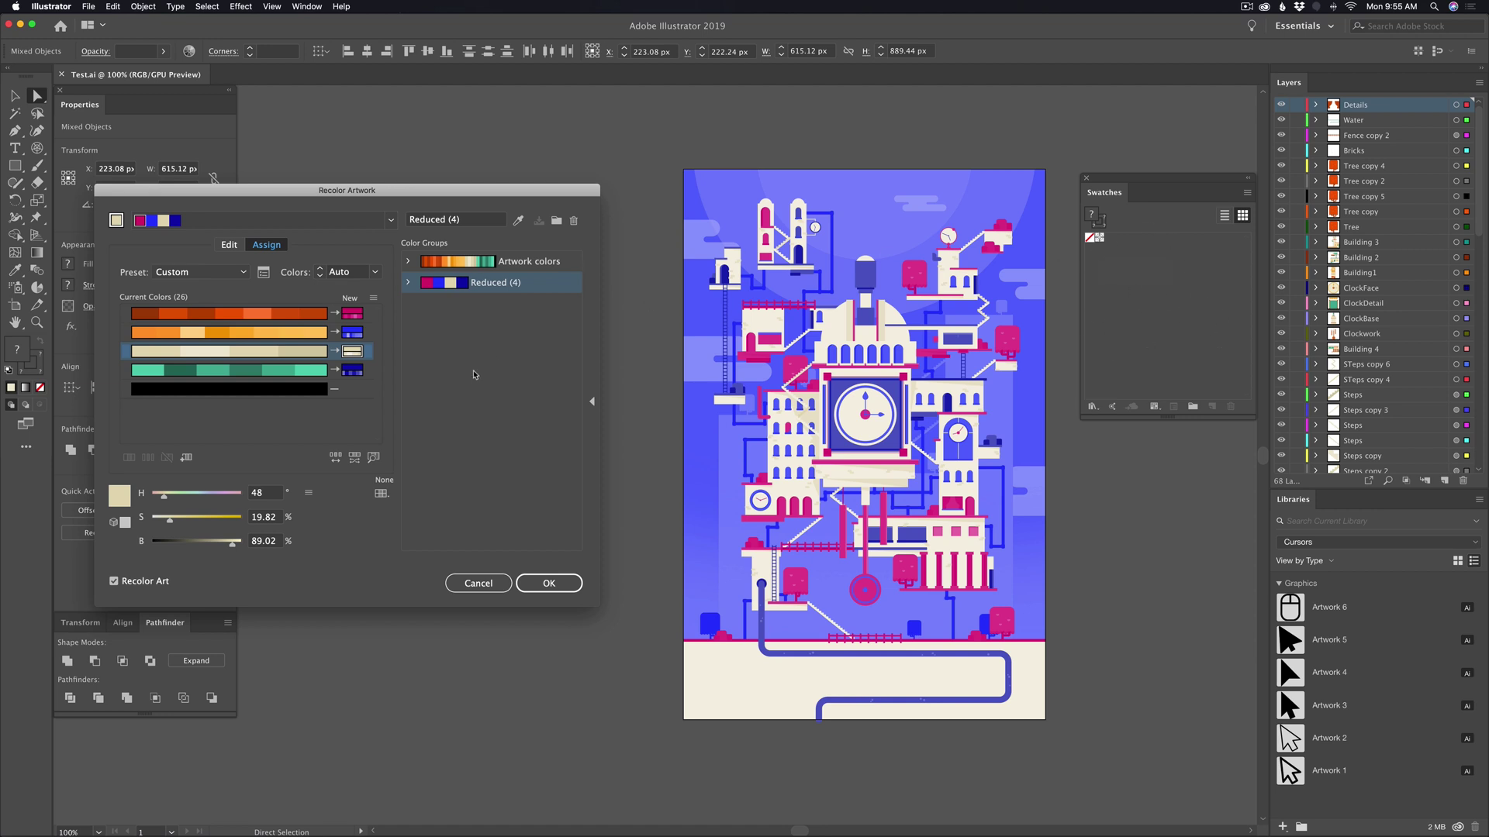
Try the Shades, Triad and Pentagram harmony rules on the artwork, and reapply the saved Reduced (4) color group.
click(389, 222)
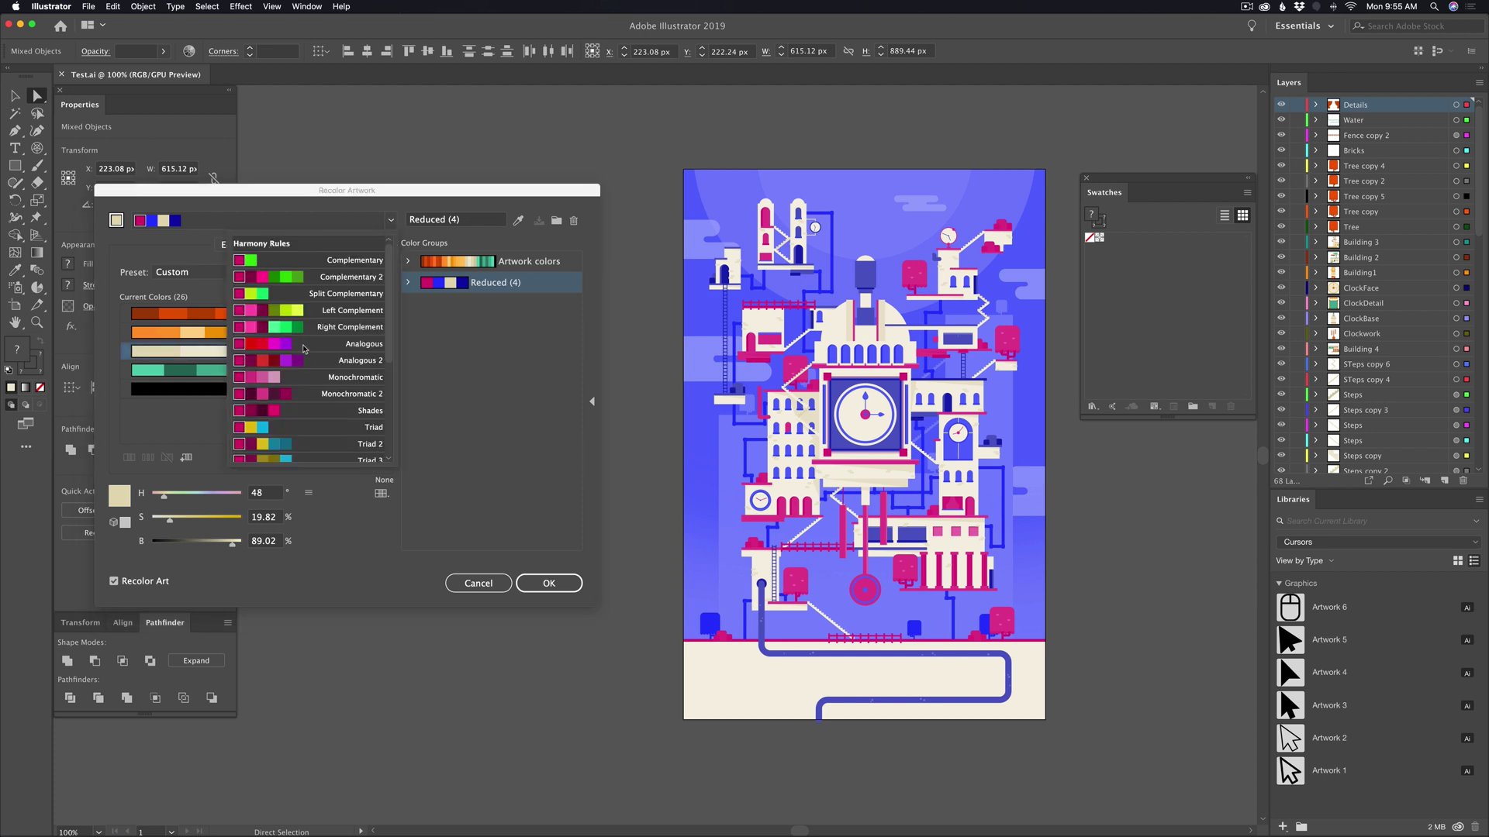
click(280, 410)
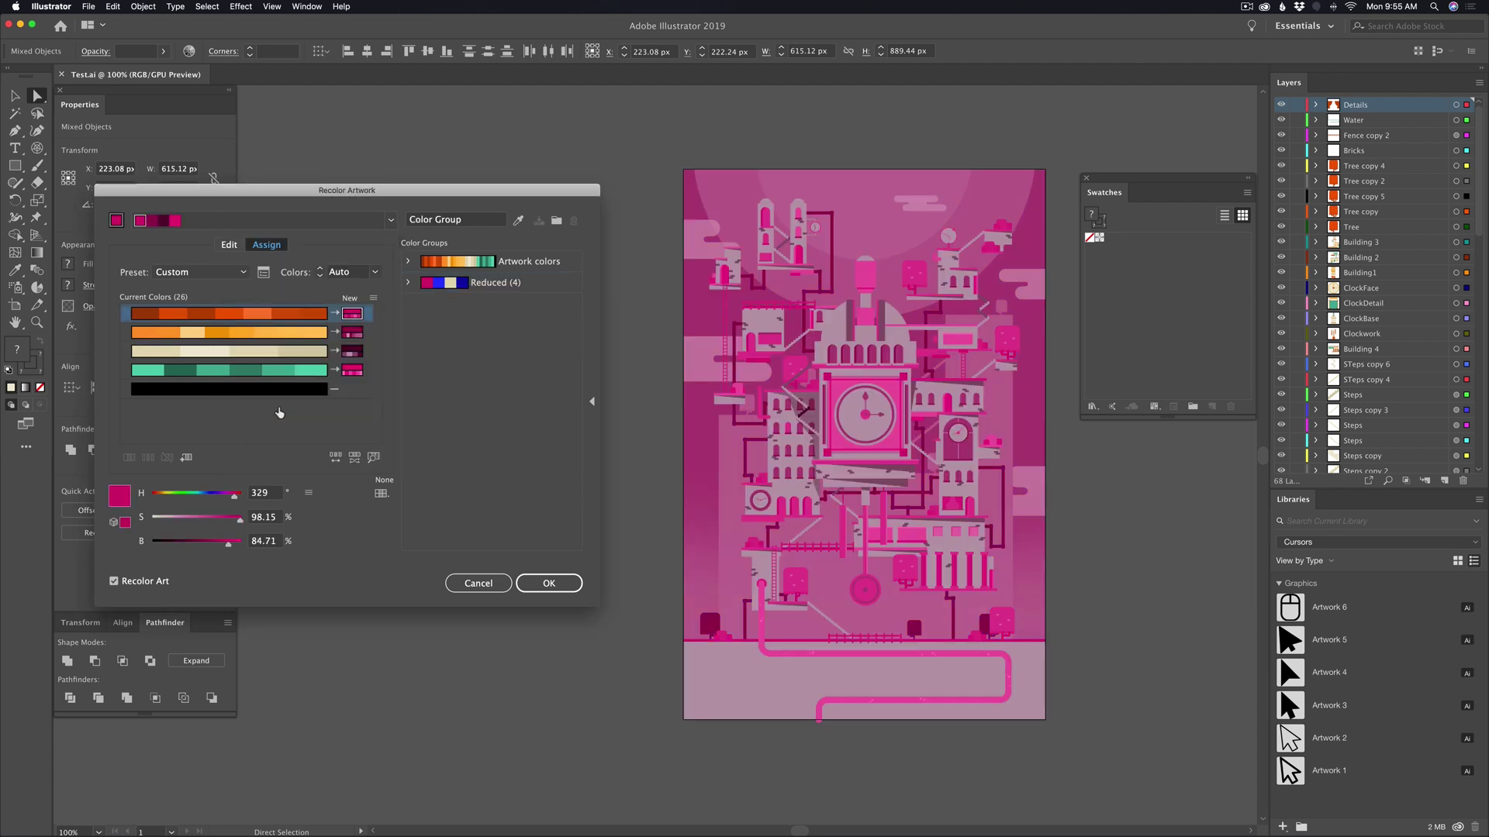
click(390, 220)
click(350, 267)
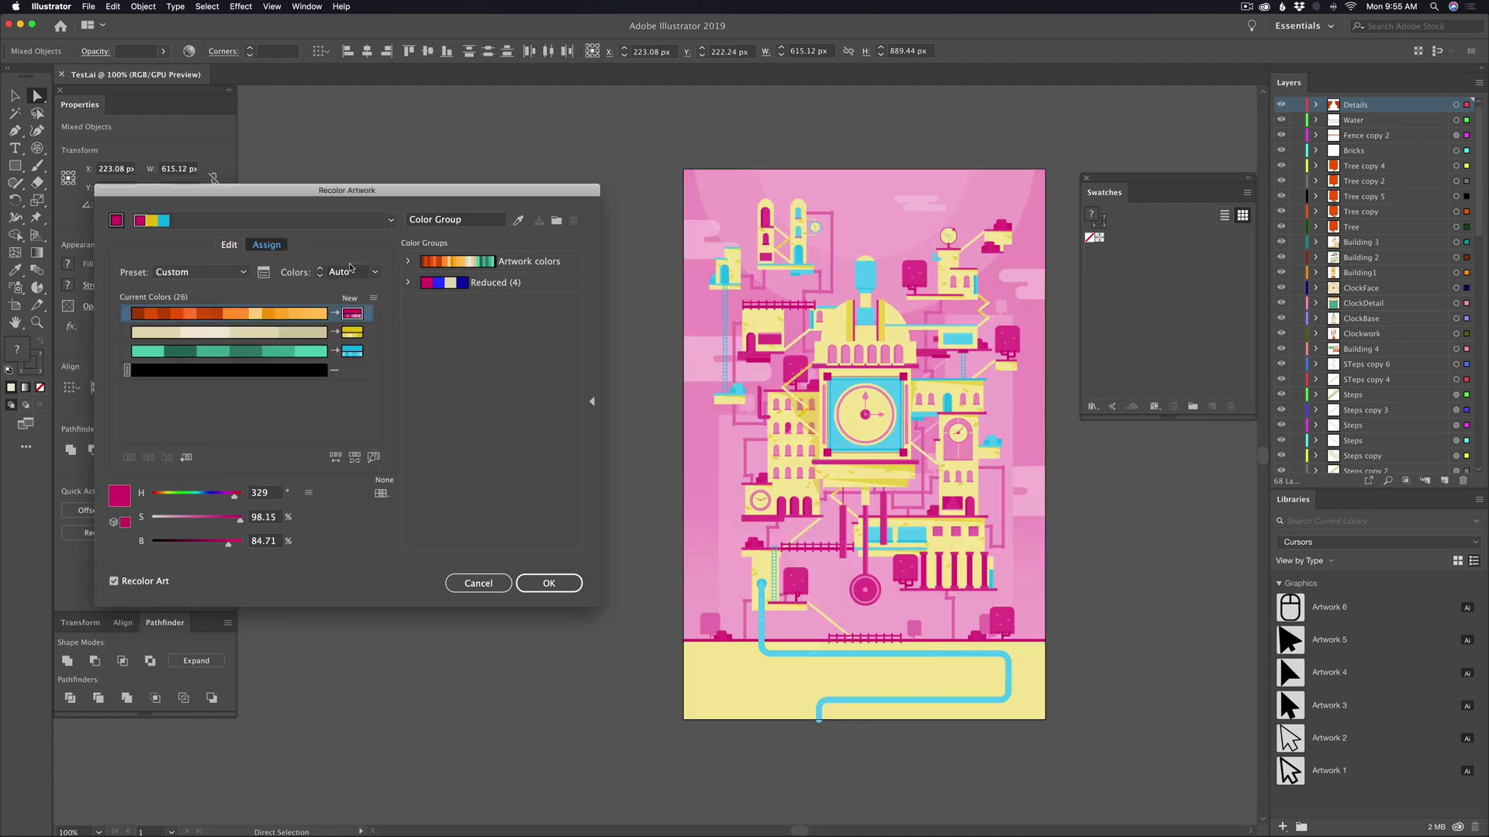
click(390, 220)
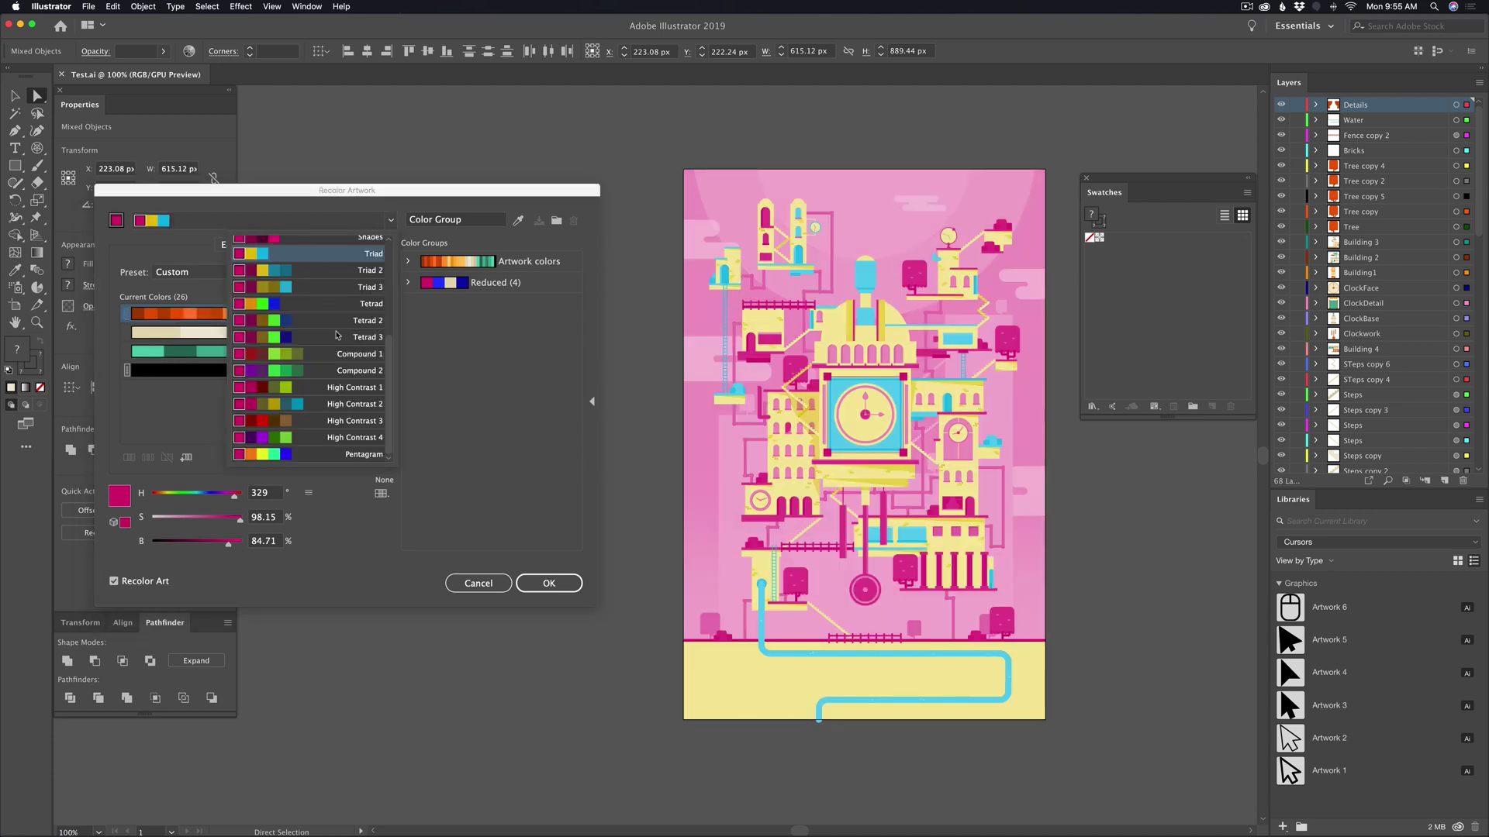
click(300, 458)
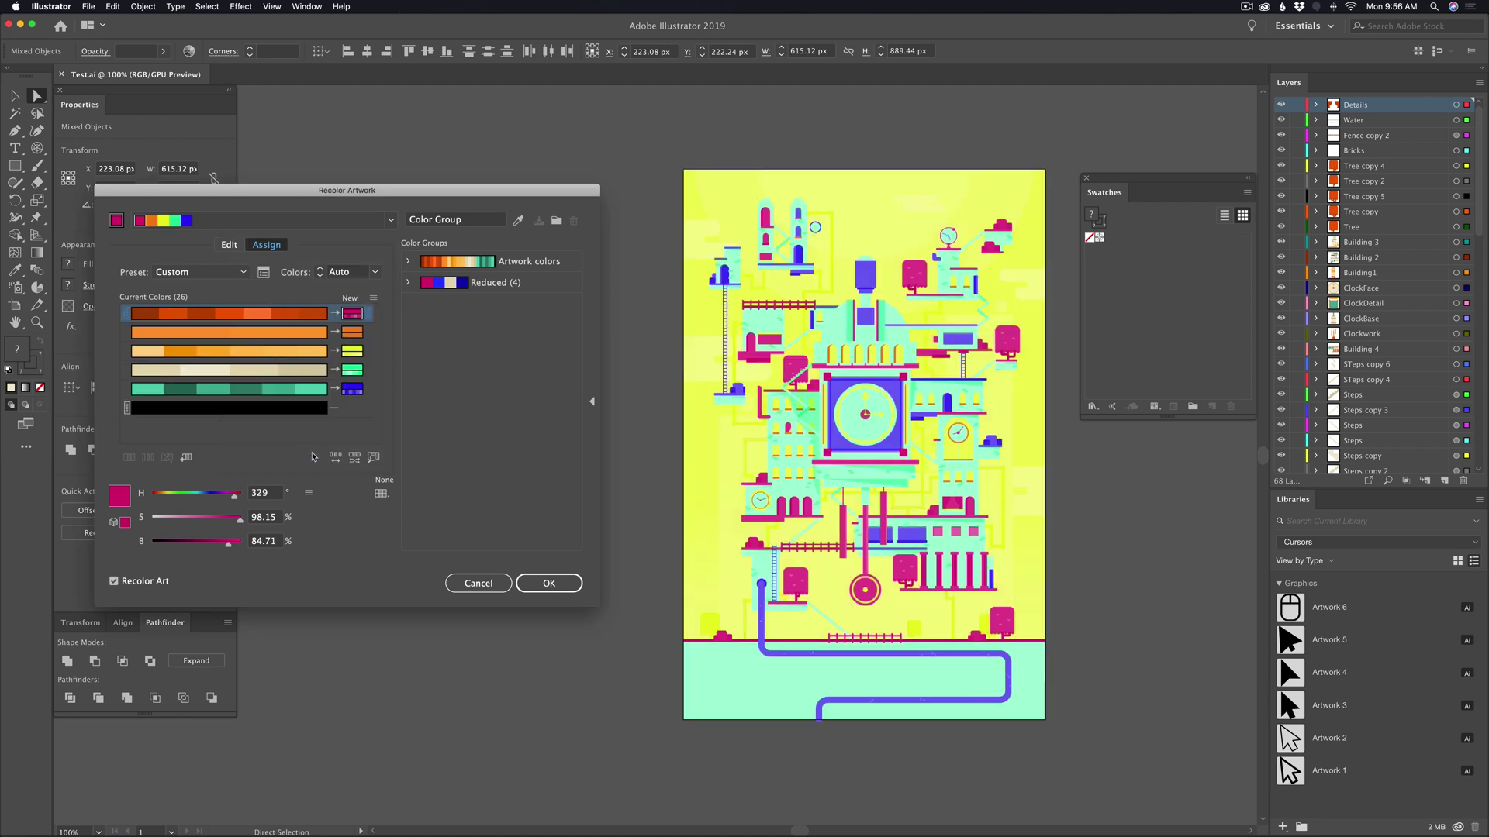
click(448, 285)
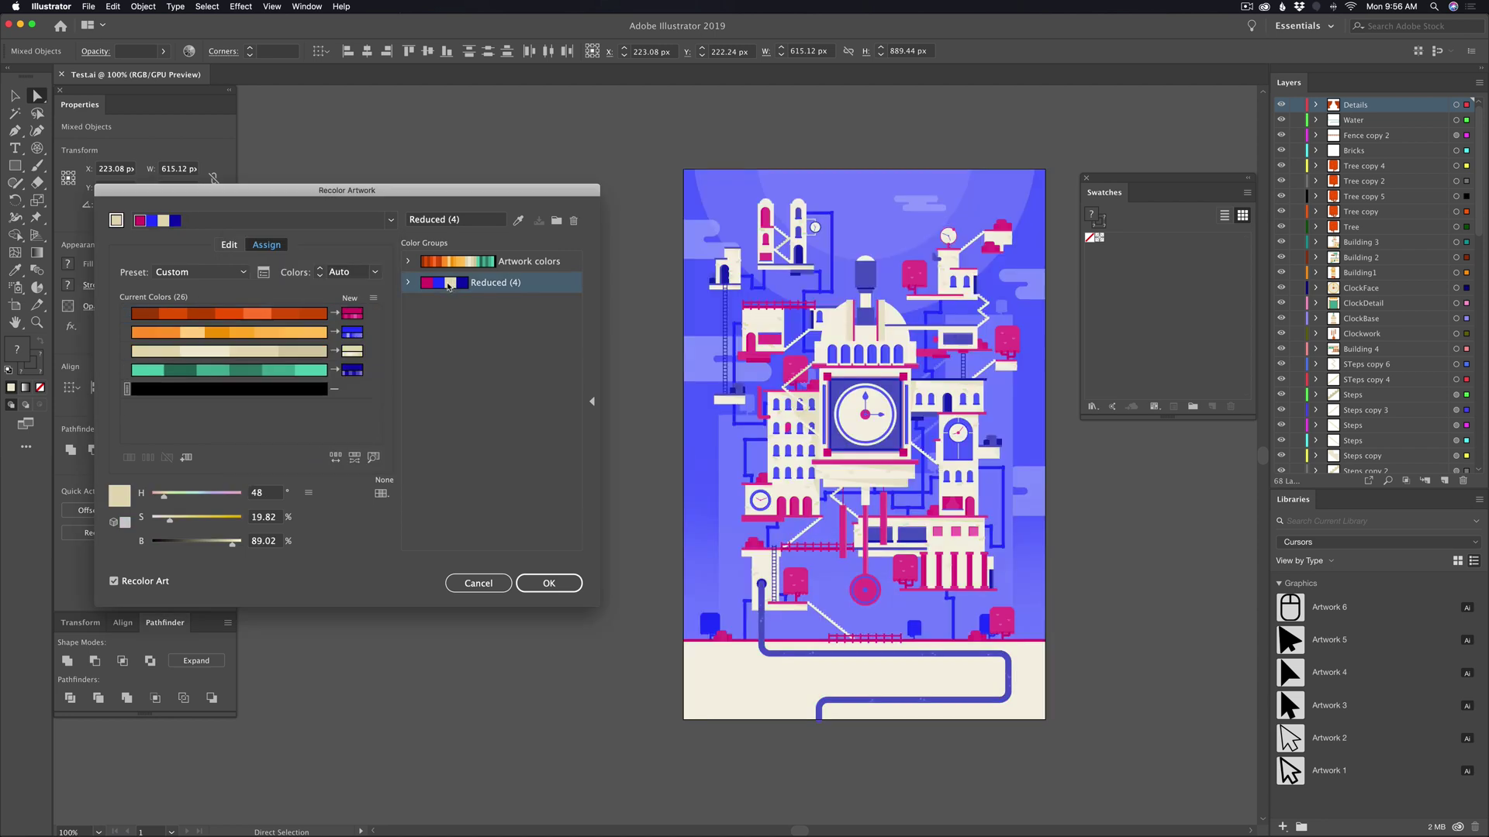
Randomly change the color order of the Reduced (4) palette five times to rearrange its magenta, blues and cream.
click(336, 458)
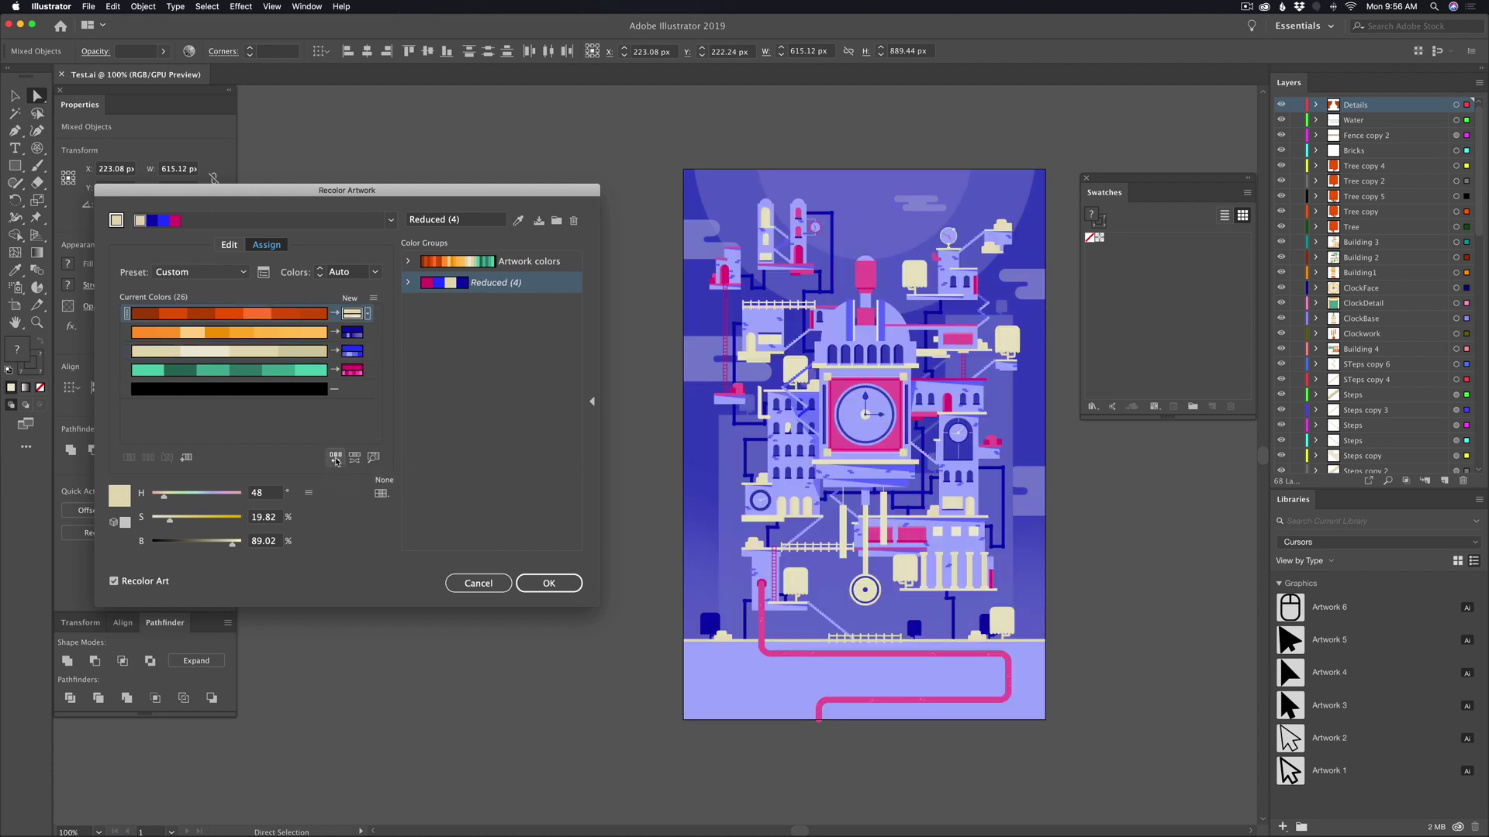
click(336, 458)
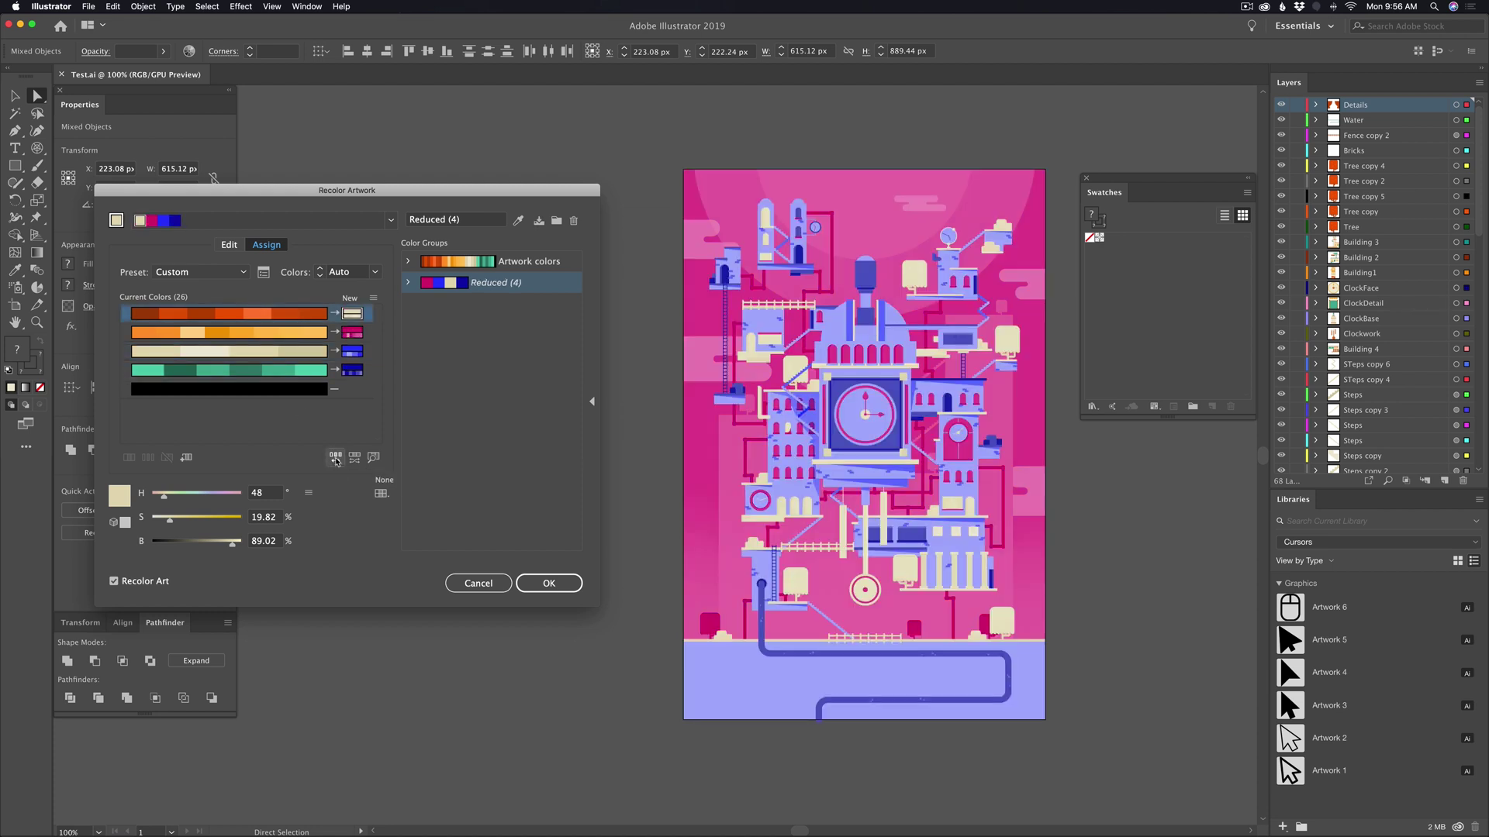
click(336, 458)
click(336, 458)
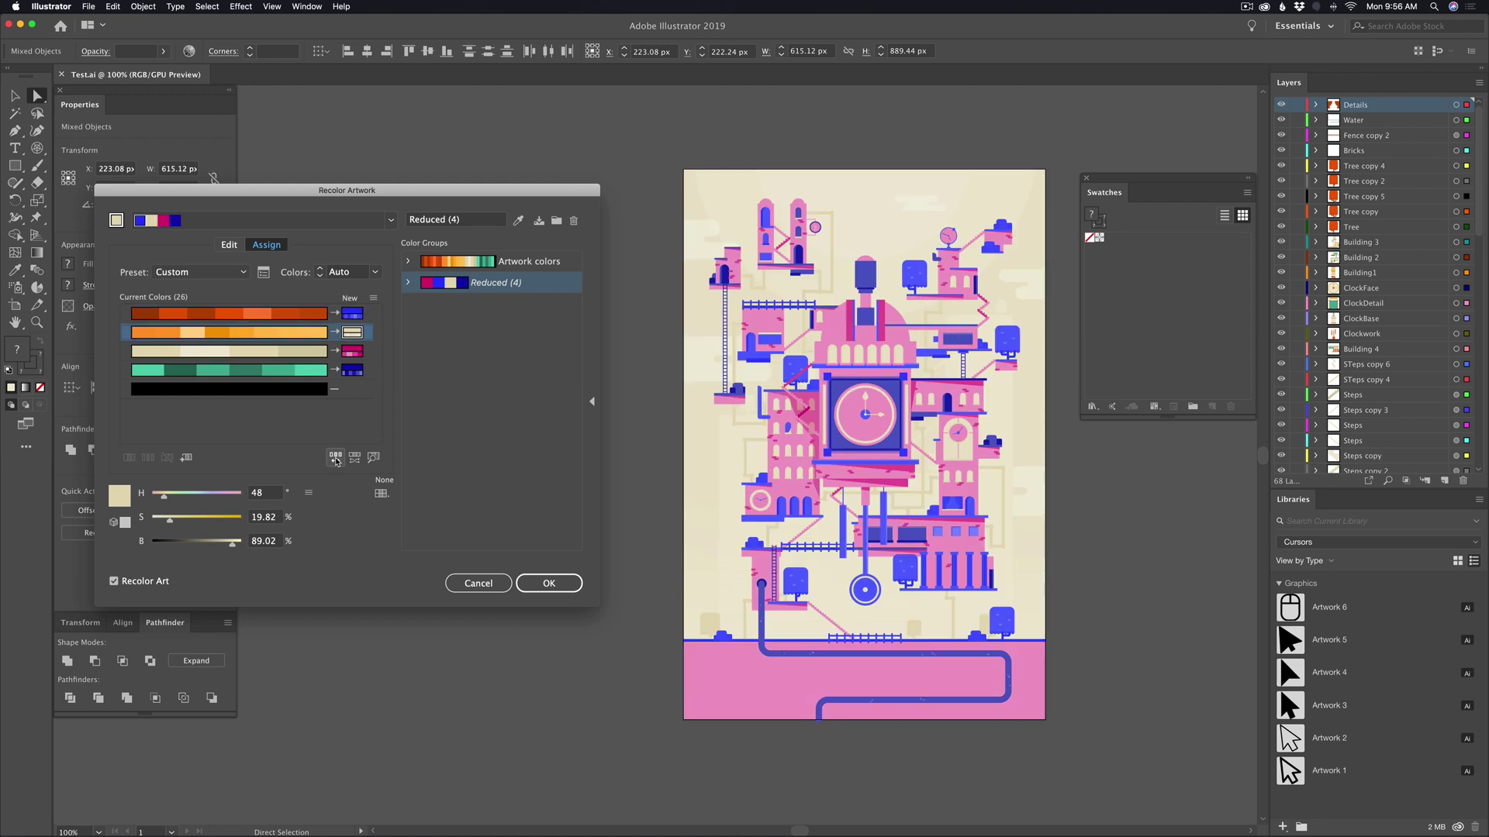
click(335, 459)
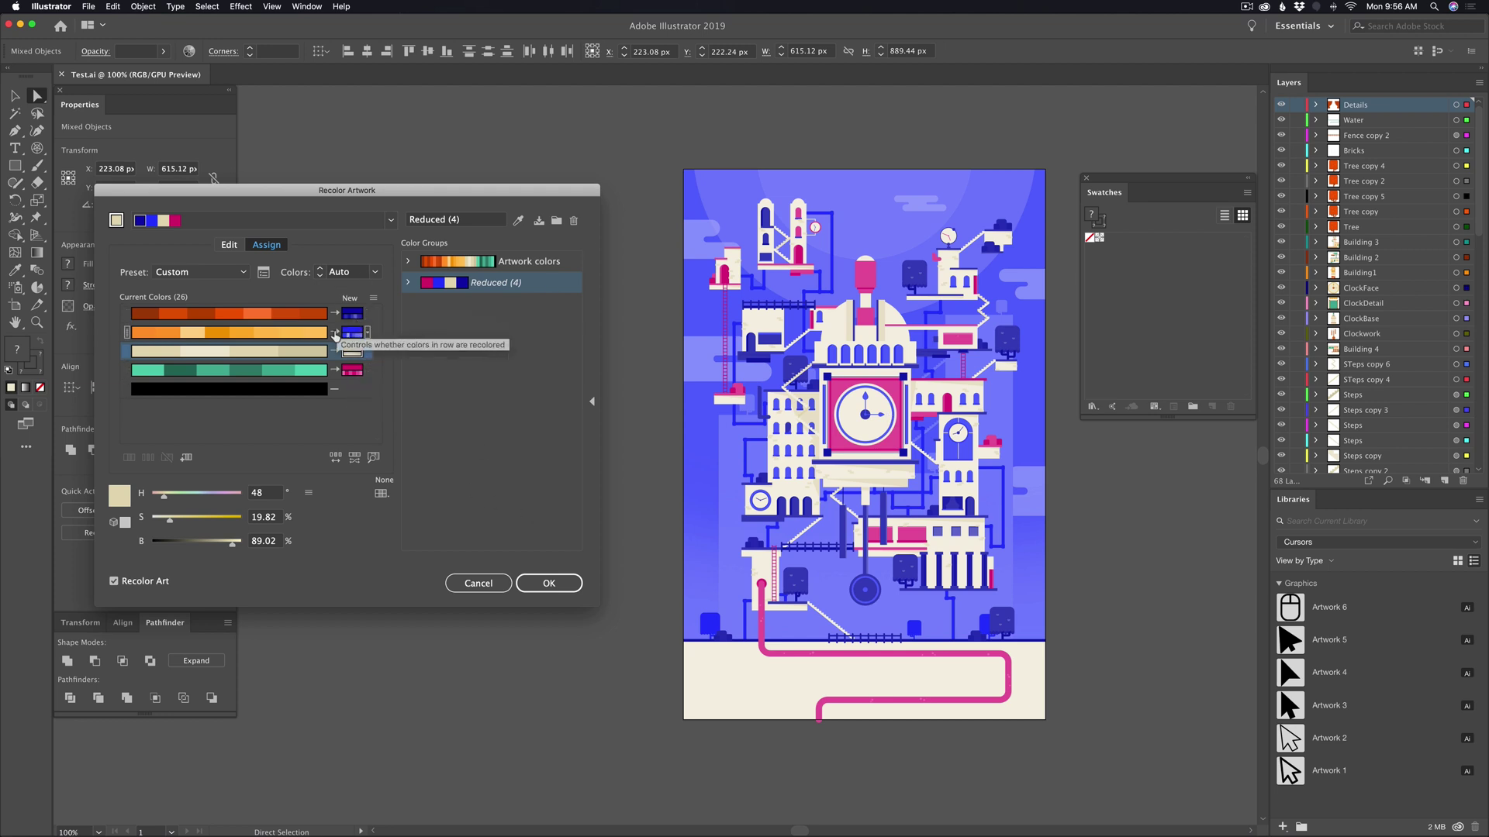
Link the harmony colors on the color wheel and rotate them together until the magenta marker reaches yellow at about hue 51.
click(229, 245)
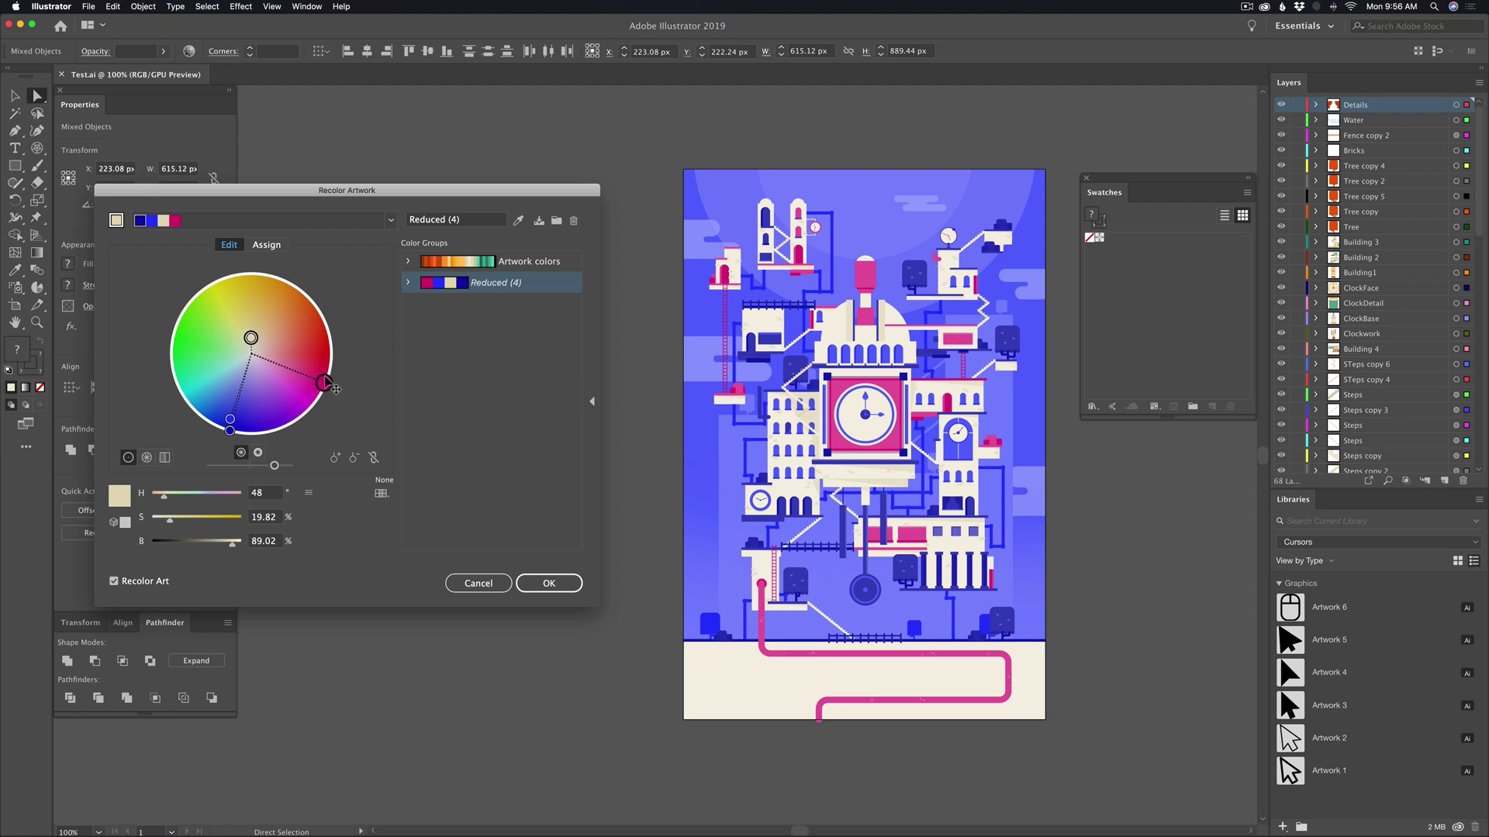
click(373, 458)
drag(325, 384, 303, 295)
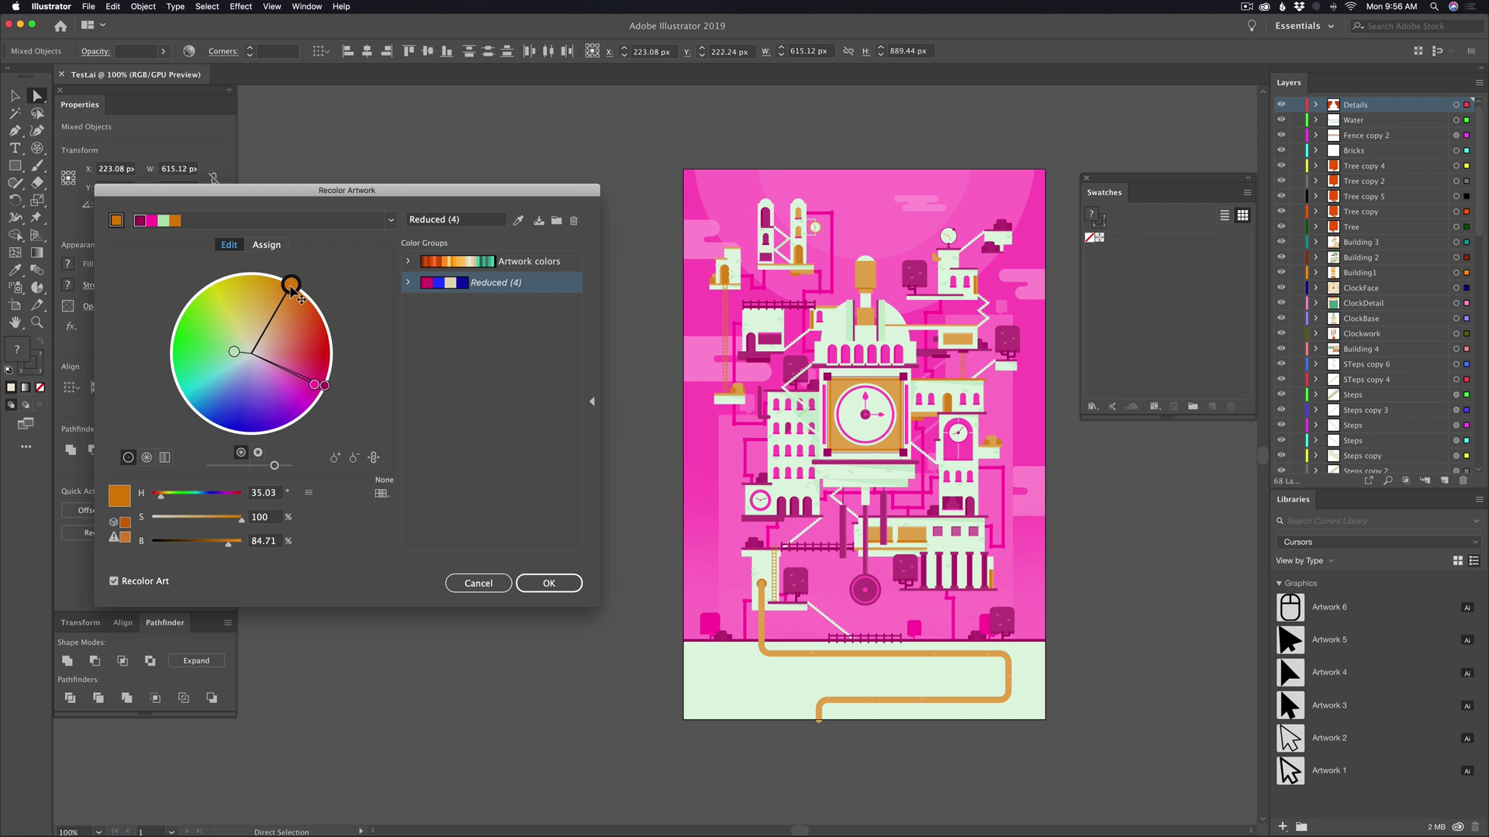
drag(295, 291, 245, 280)
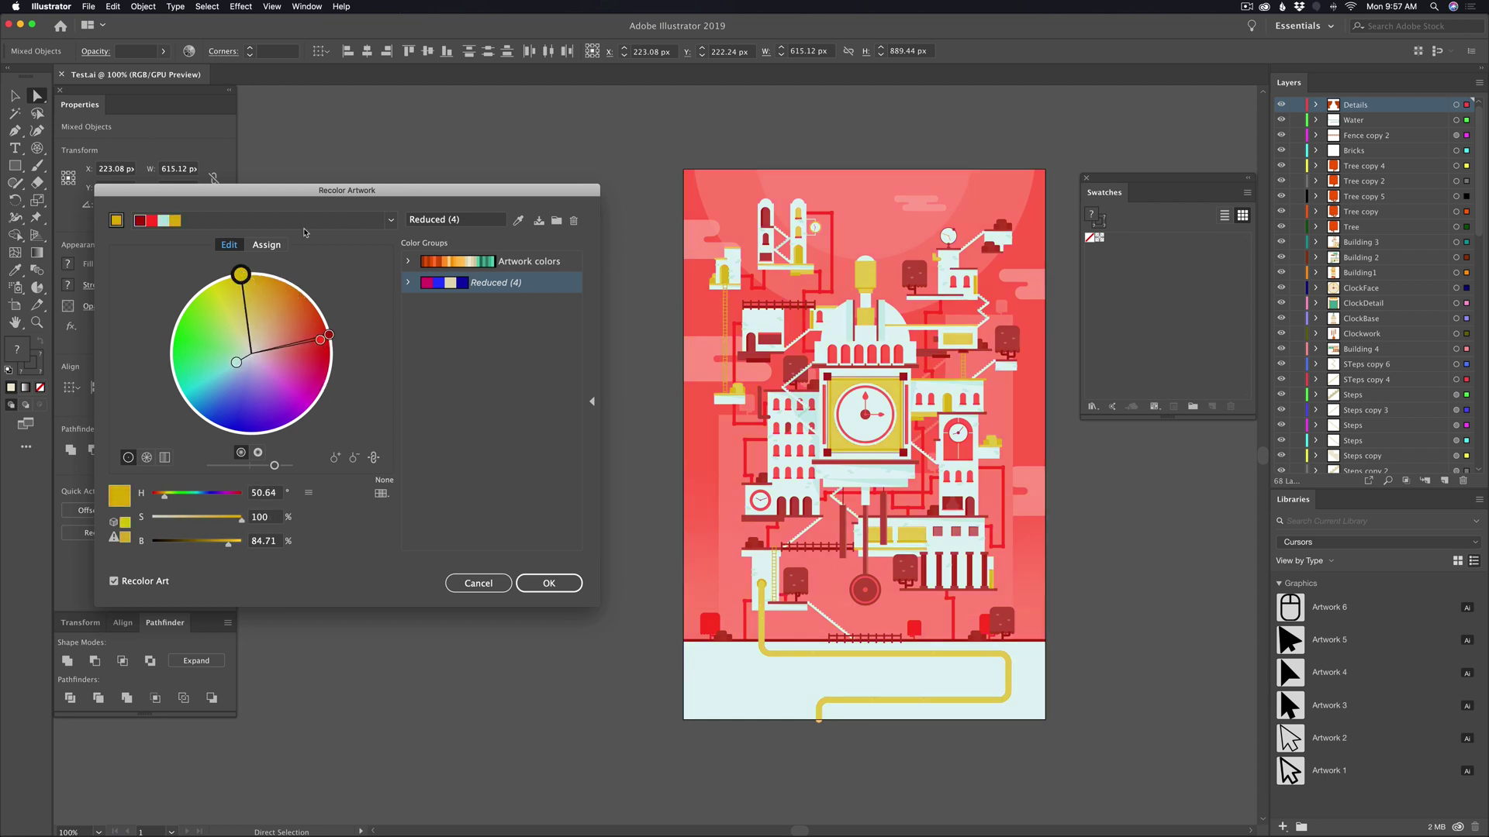
Save the red and yellow palette as a color group, and rotate the linked harmony until the dark blue reaches about hue 199.
click(556, 222)
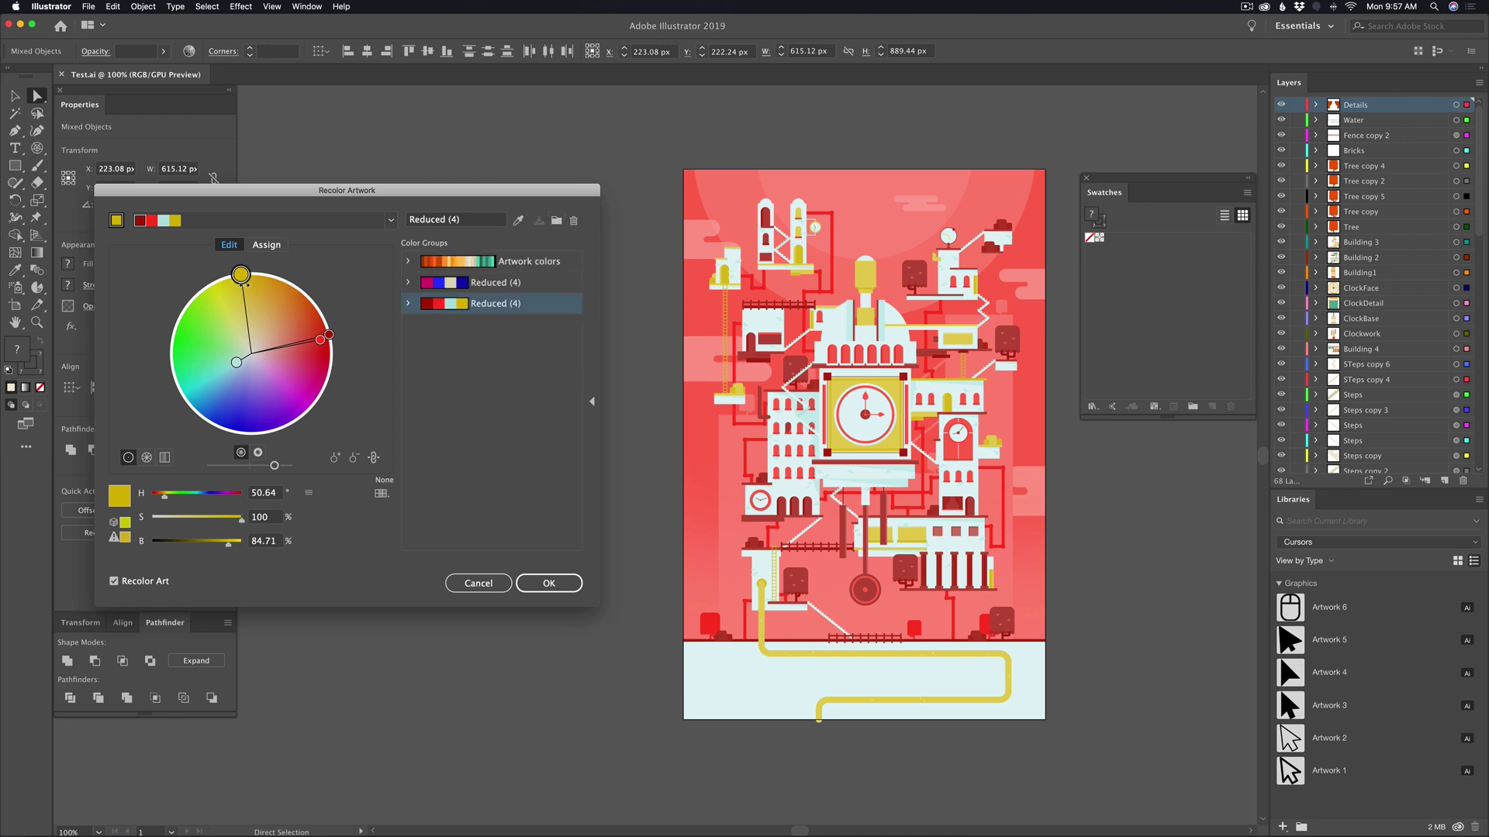
drag(240, 275, 317, 424)
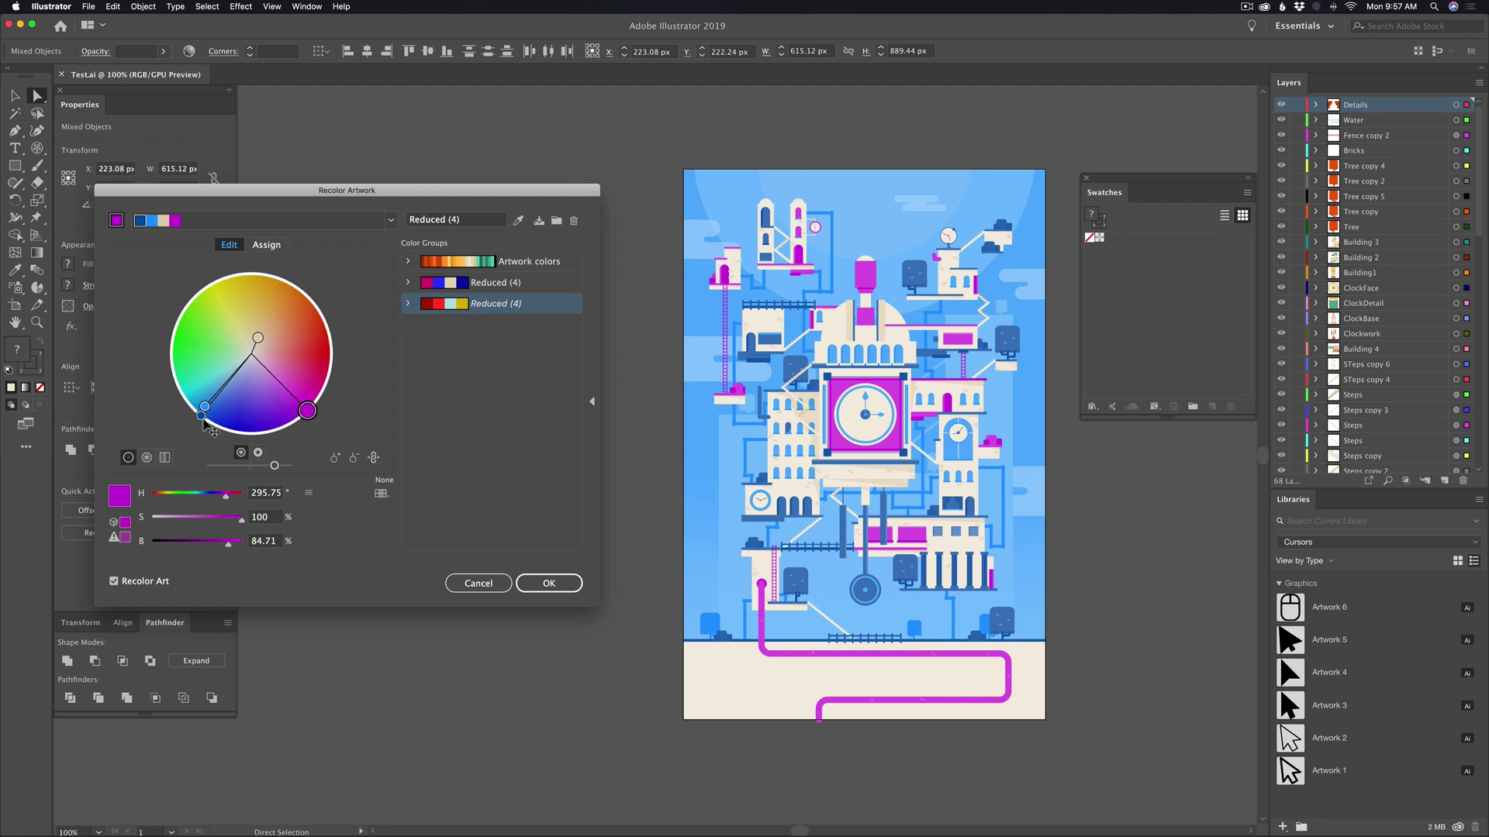
mouse_move(205, 406)
mouse_down()
mouse_move(238, 370)
mouse_move(196, 409)
mouse_move(204, 424)
mouse_move(219, 394)
mouse_move(193, 414)
mouse_up()
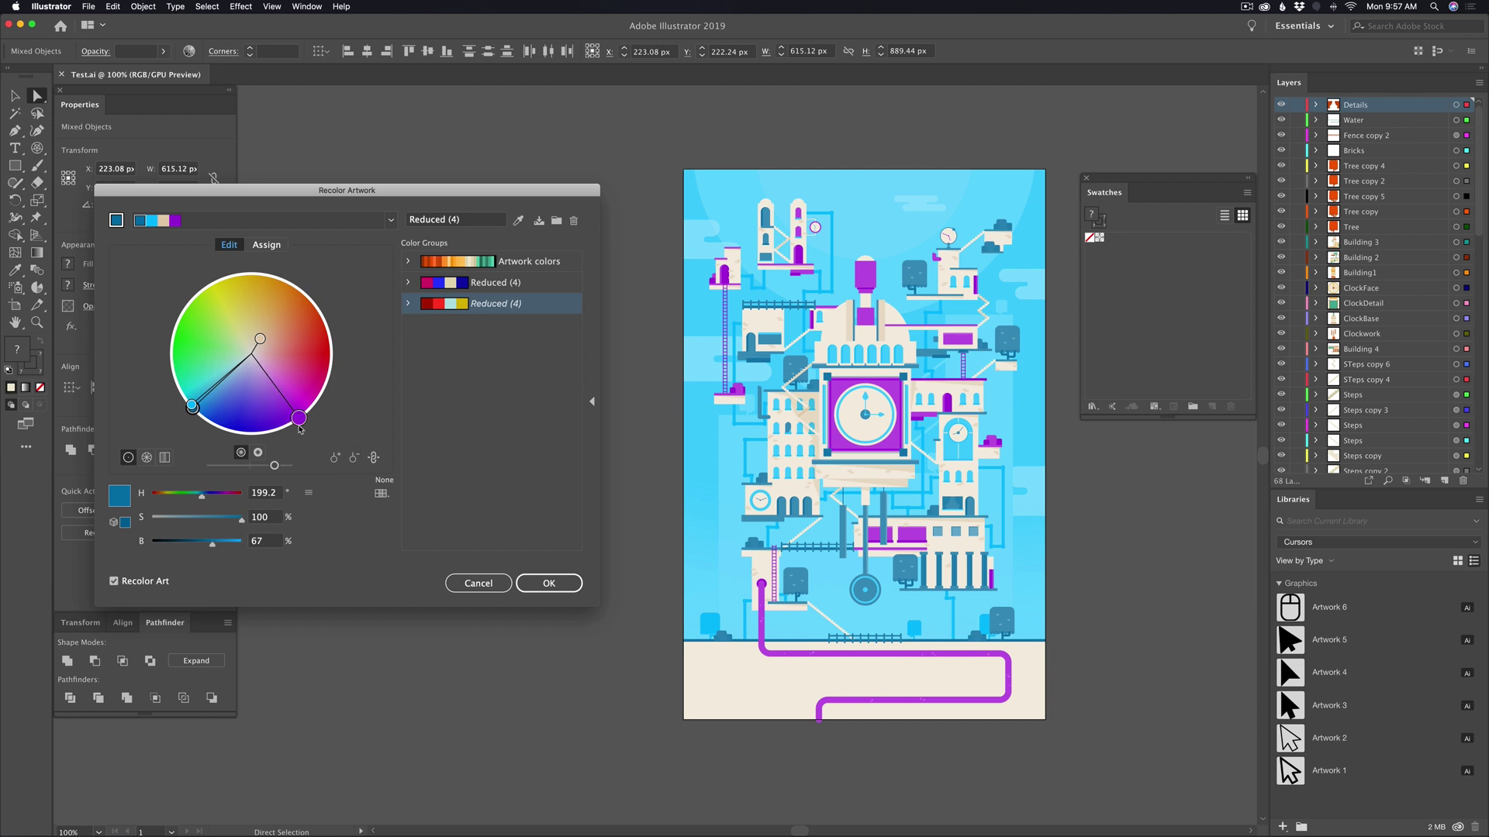
Unlink the harmony colors, move only the purple marker to orange at about hue 23, and raise the overall brightness to about 99.5%.
click(374, 459)
drag(299, 419, 325, 298)
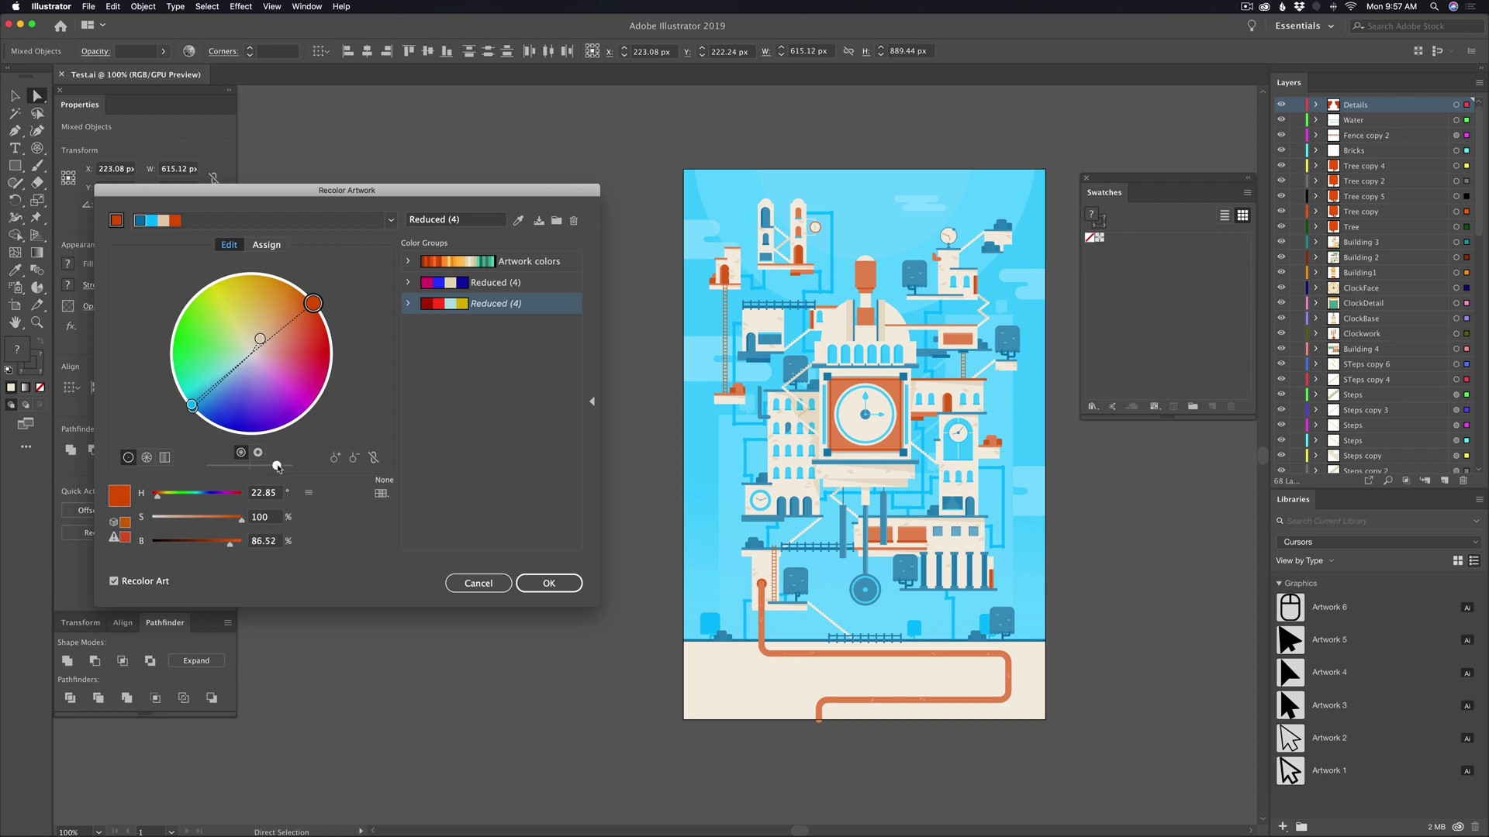
drag(273, 466, 288, 465)
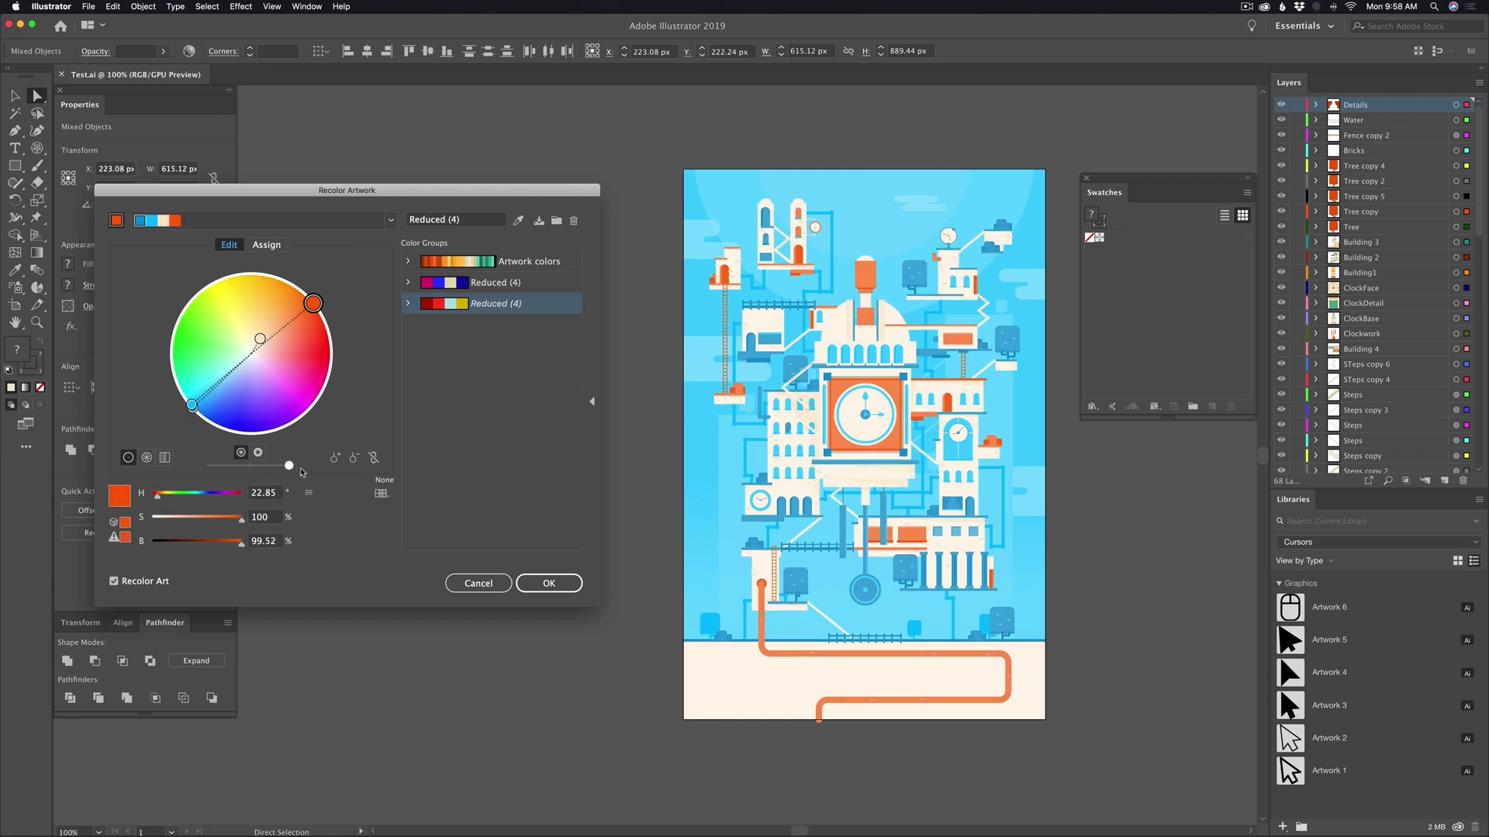
Switch the wheel to brightness and hue, lower the palette's saturation to about 84% for the orange, and return to the saturation and hue view.
click(259, 454)
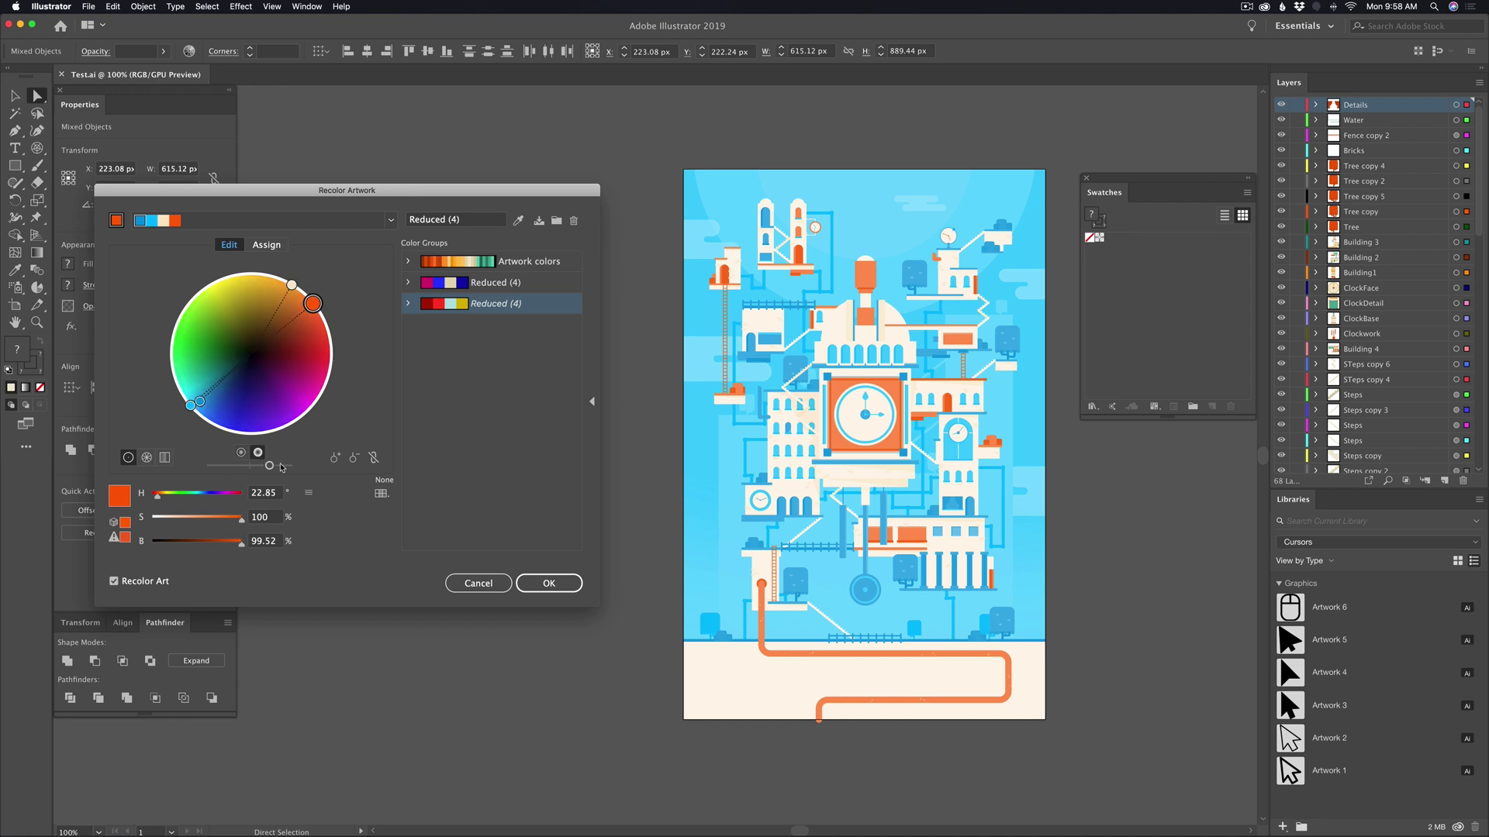
drag(269, 466, 309, 471)
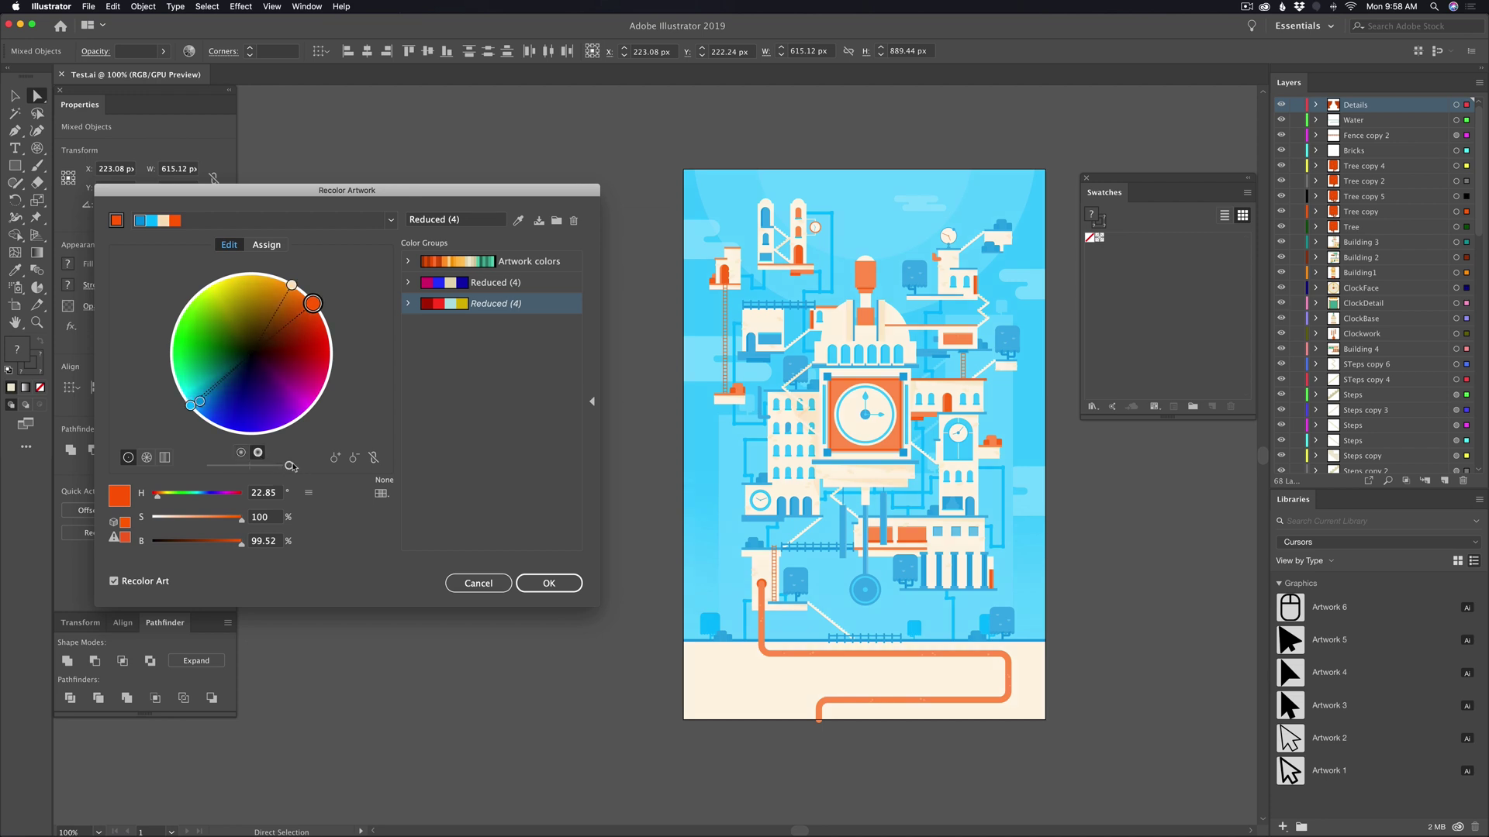
mouse_move(289, 466)
mouse_down()
mouse_move(210, 466)
mouse_move(364, 472)
mouse_move(279, 466)
mouse_up()
click(241, 452)
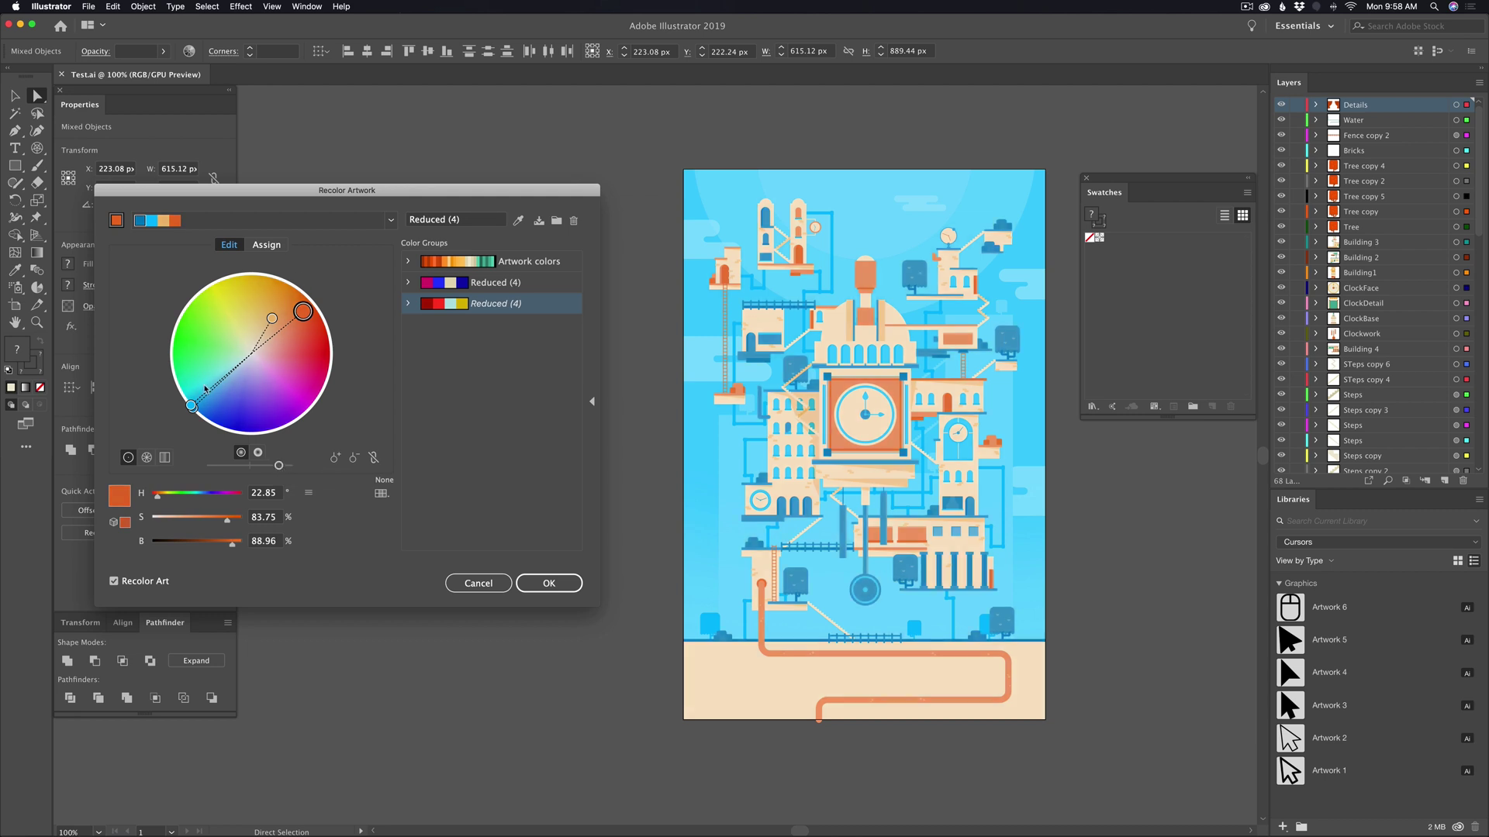
Shift the dark blue to about hue 213 and the orange to about hue 15 at full saturation and brightness, and save the palette.
drag(192, 406, 205, 416)
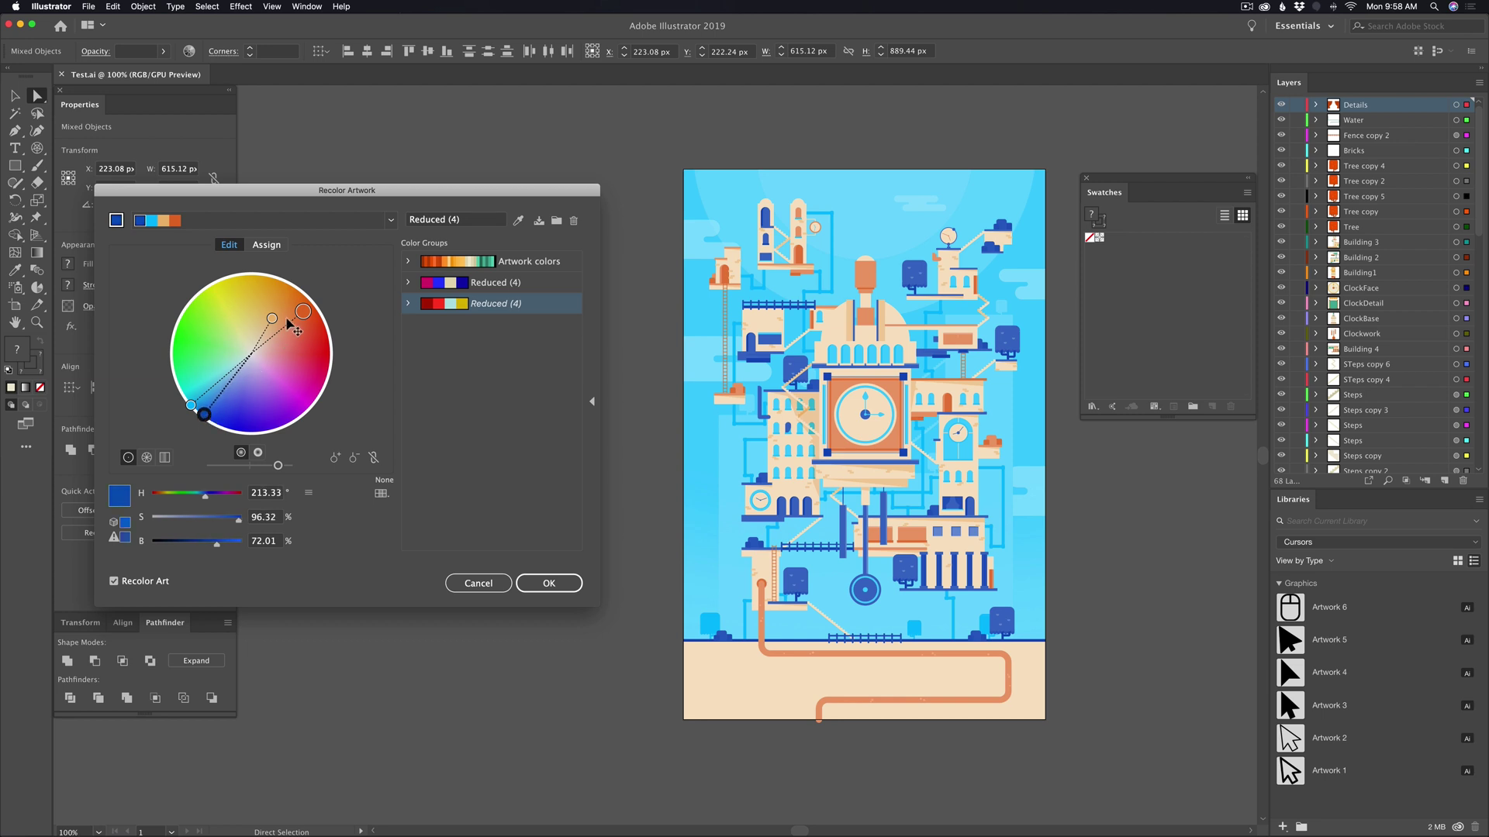
drag(303, 311, 314, 305)
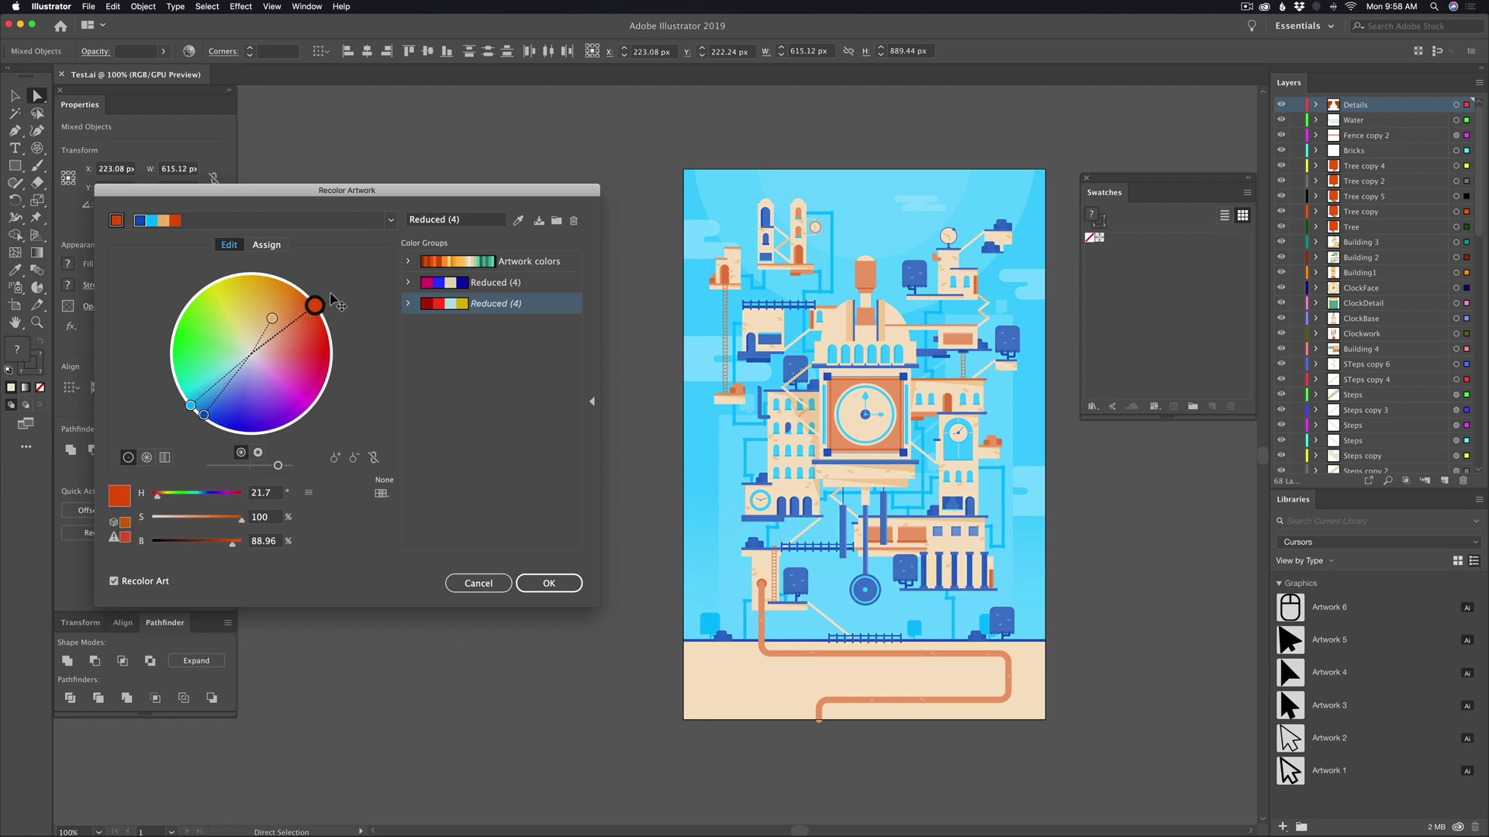
click(258, 452)
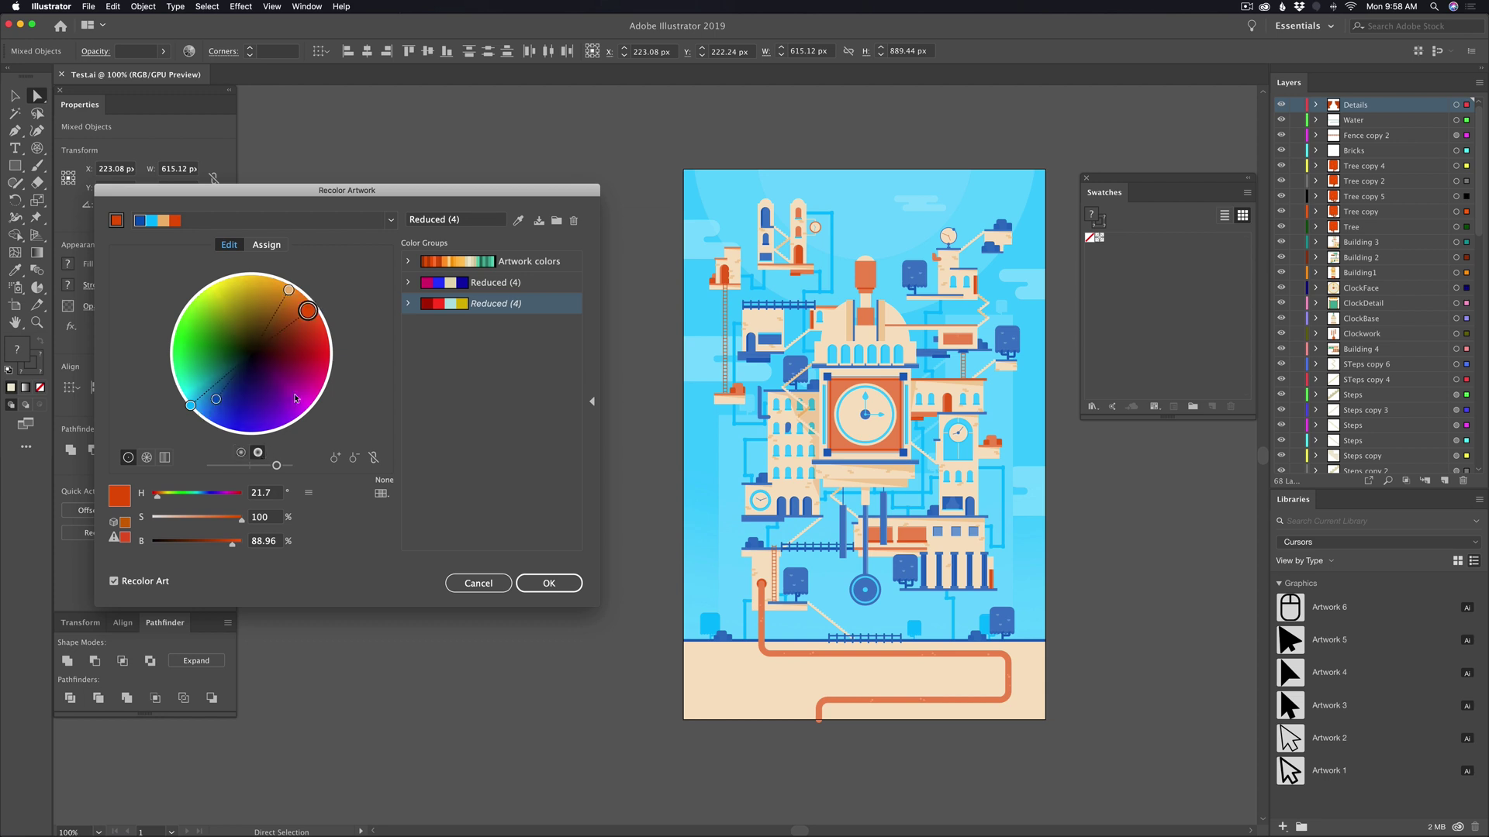
mouse_move(308, 310)
mouse_down()
mouse_move(332, 304)
mouse_move(326, 328)
mouse_up()
click(556, 223)
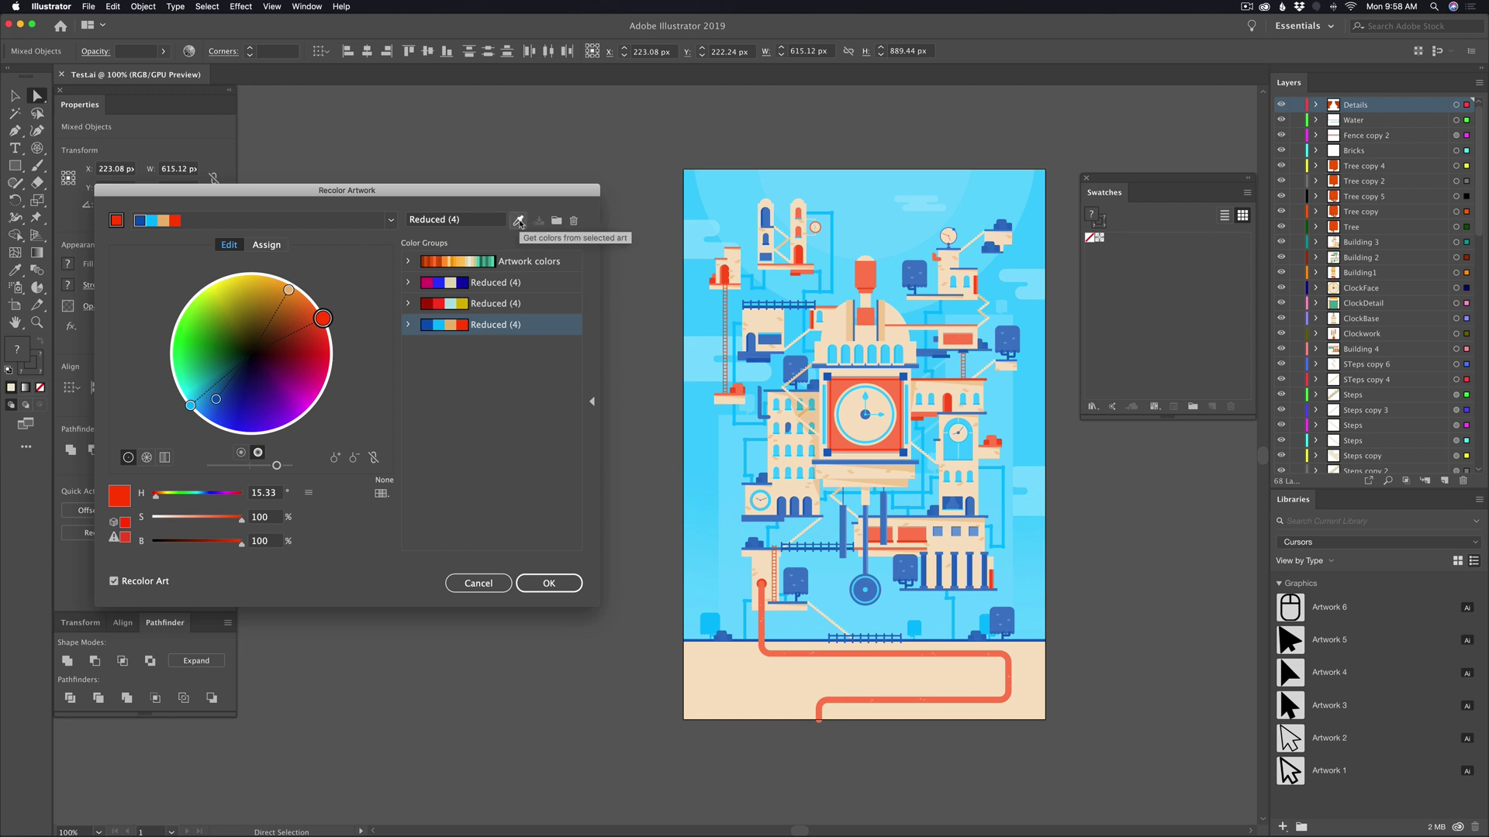
Get the colors from the selected art, and compare the magenta, red and blue Reduced (4) color groups on the artwork.
click(518, 222)
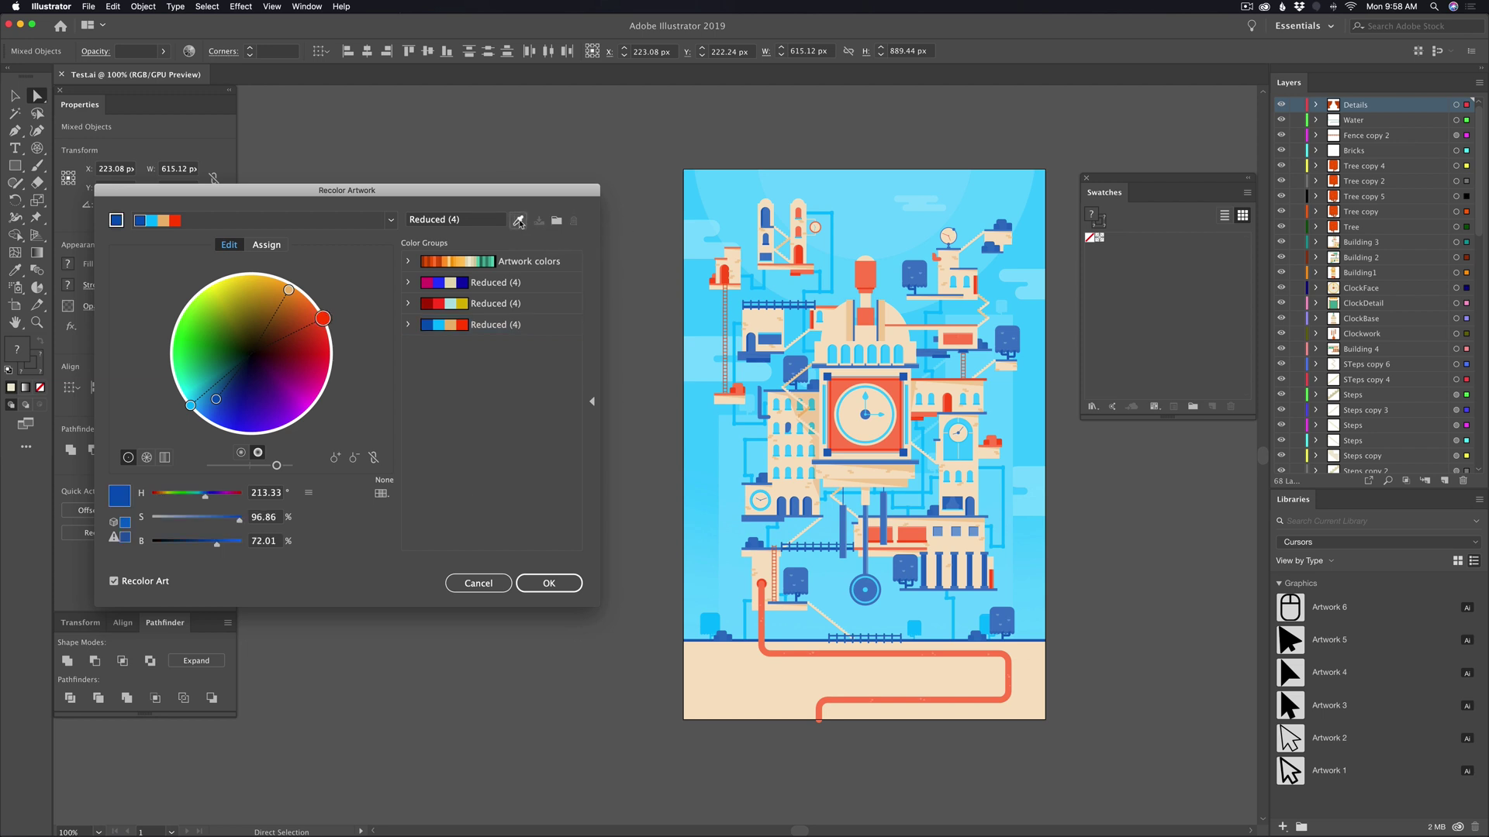
click(486, 287)
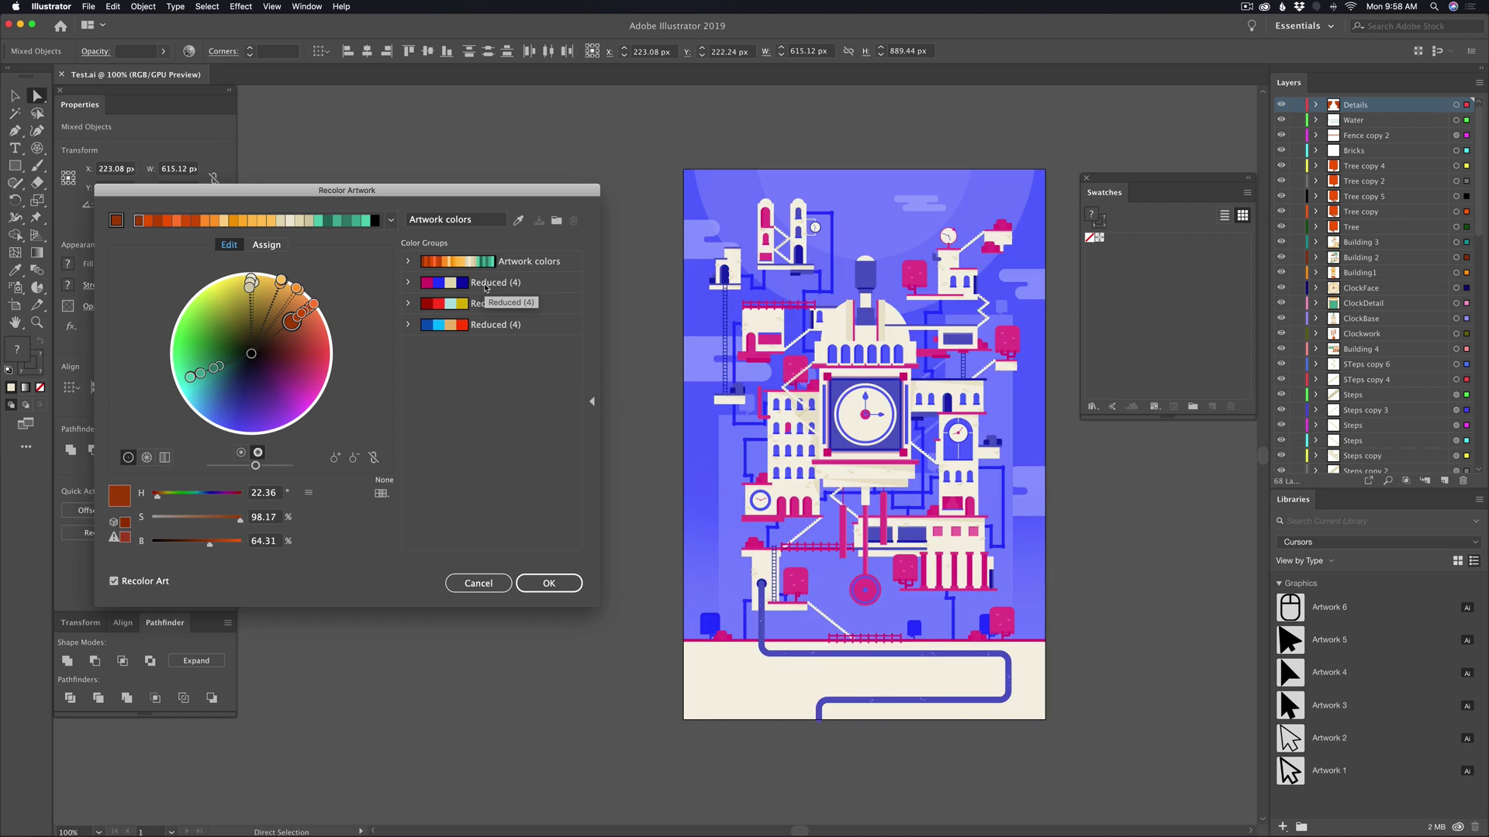
click(497, 310)
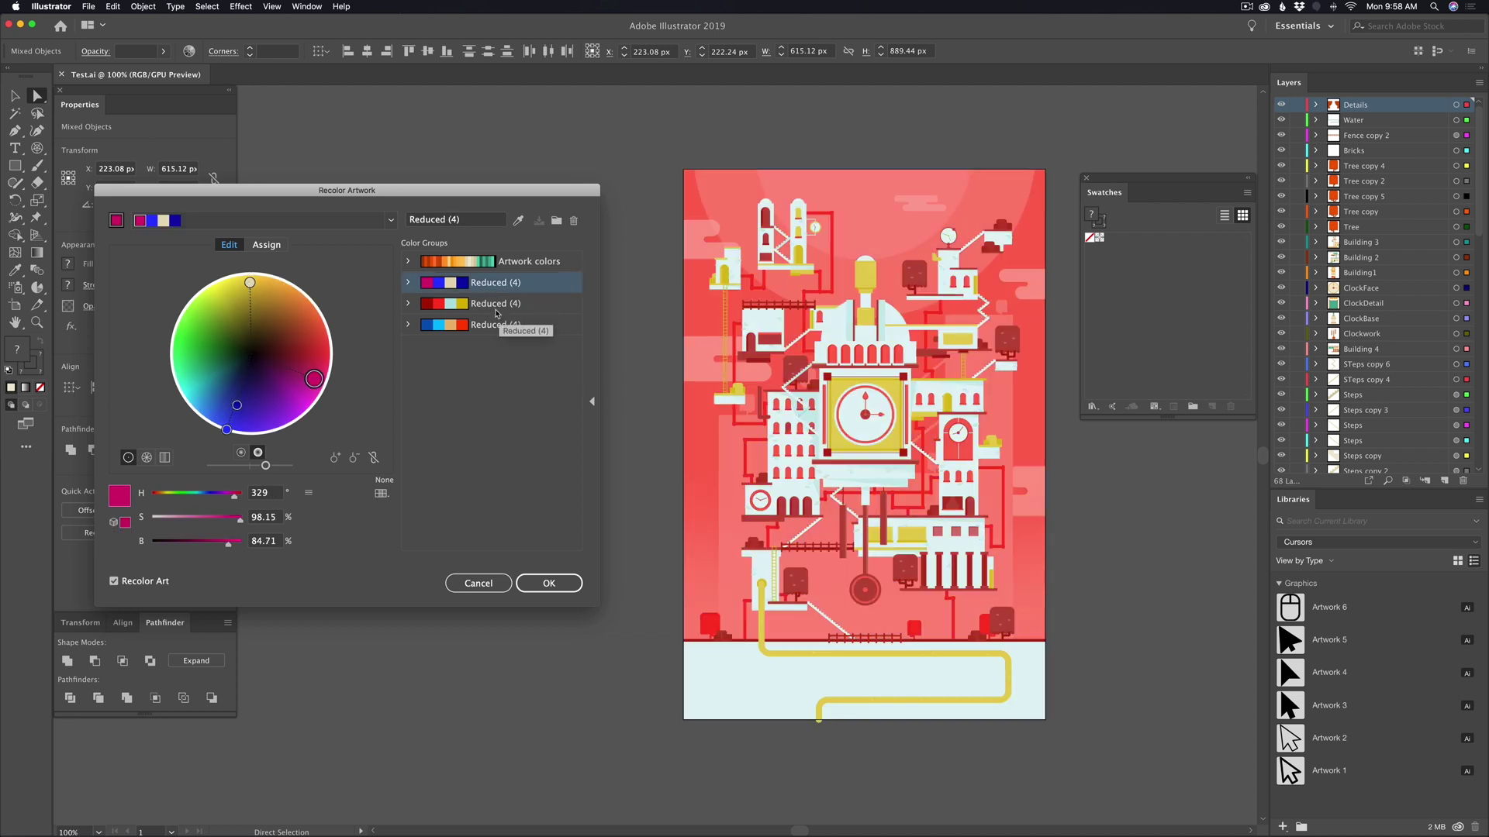
click(493, 326)
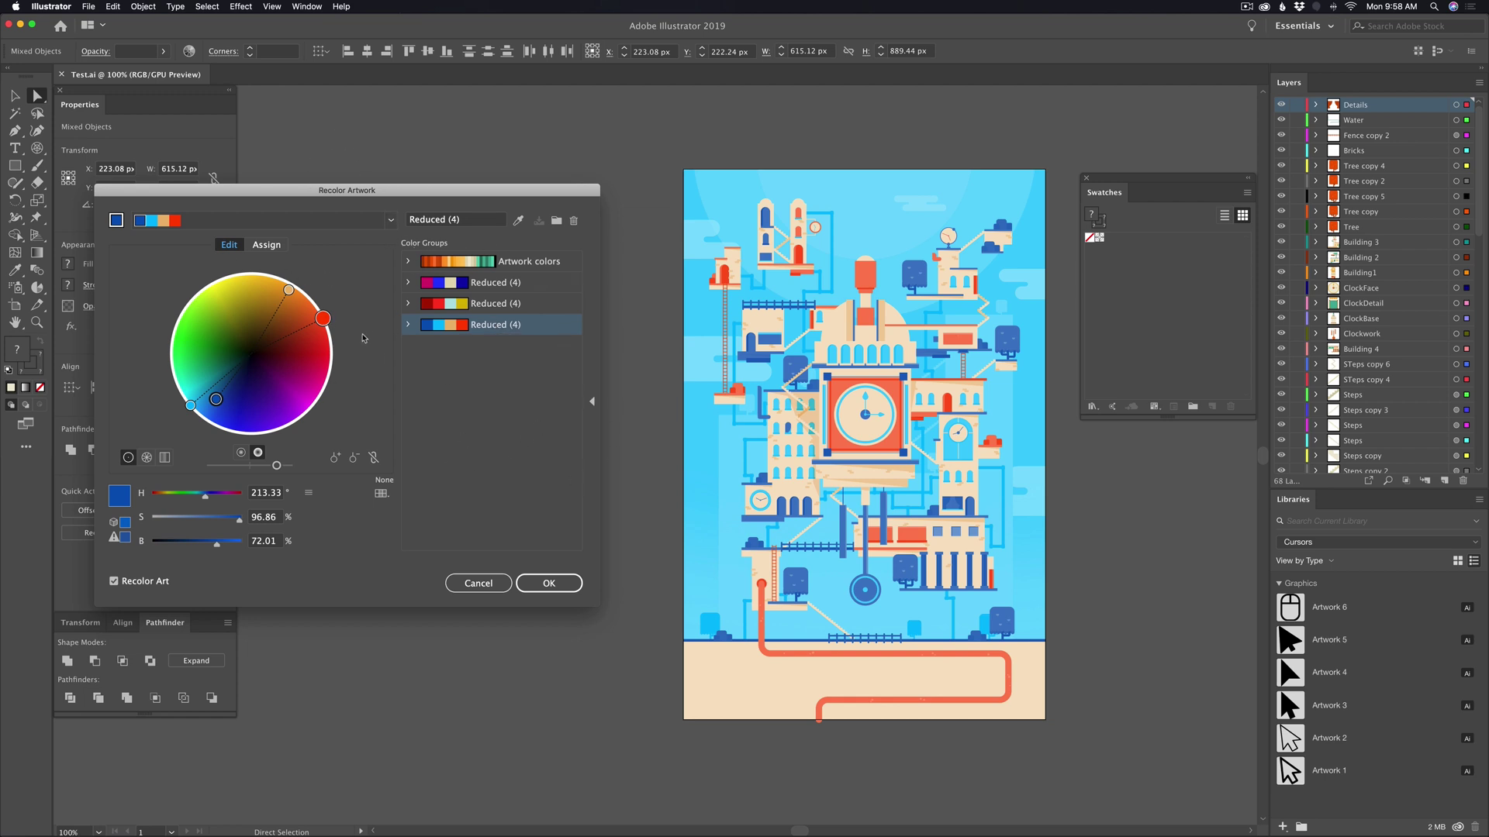
In the color assignments, try a brown at hue 38 for the dark blue, and switch to the Artwork colors and magenta Reduced (4) groups.
click(266, 244)
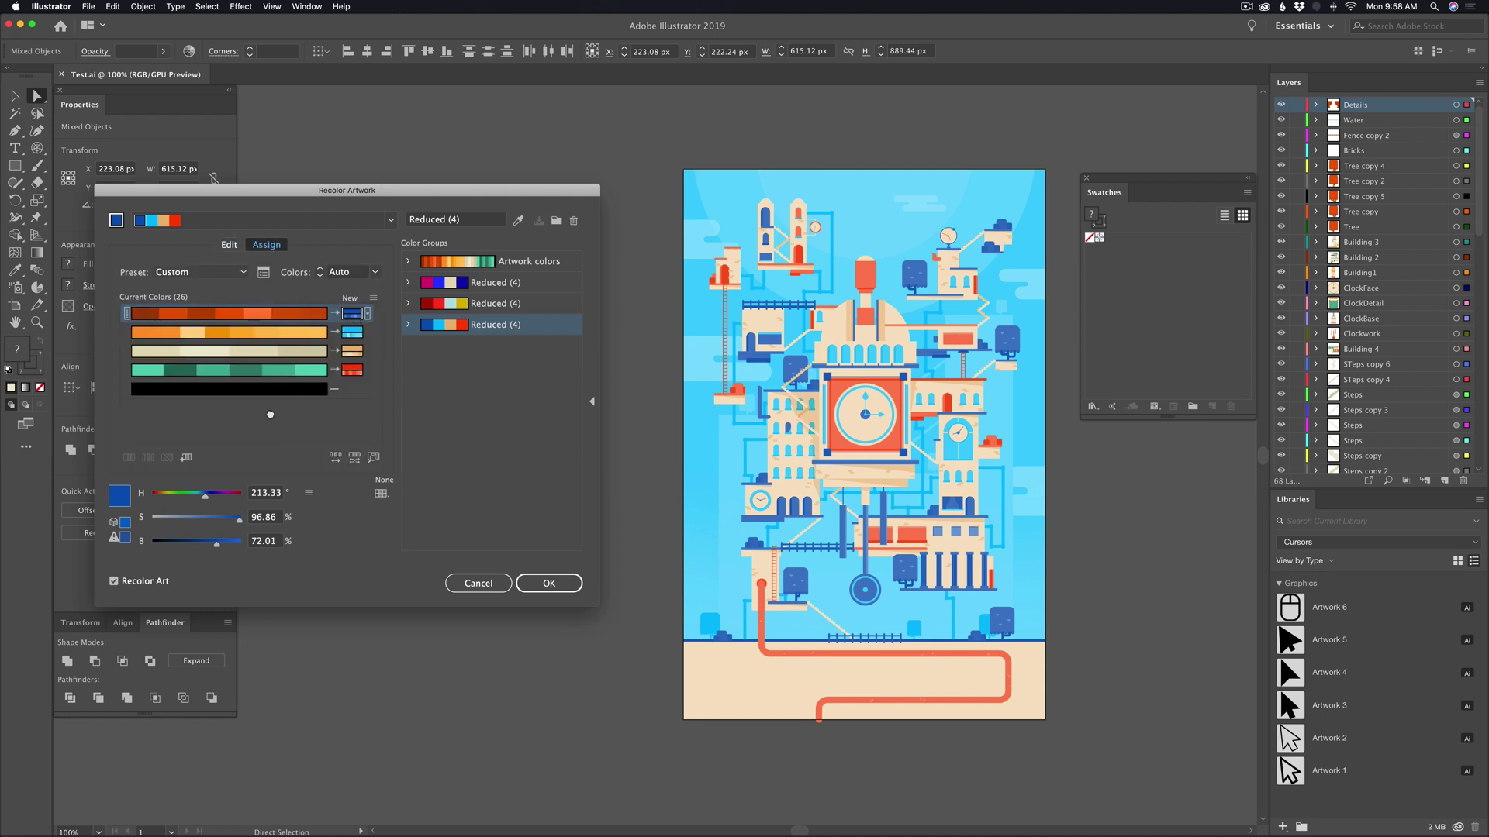
drag(206, 494, 160, 502)
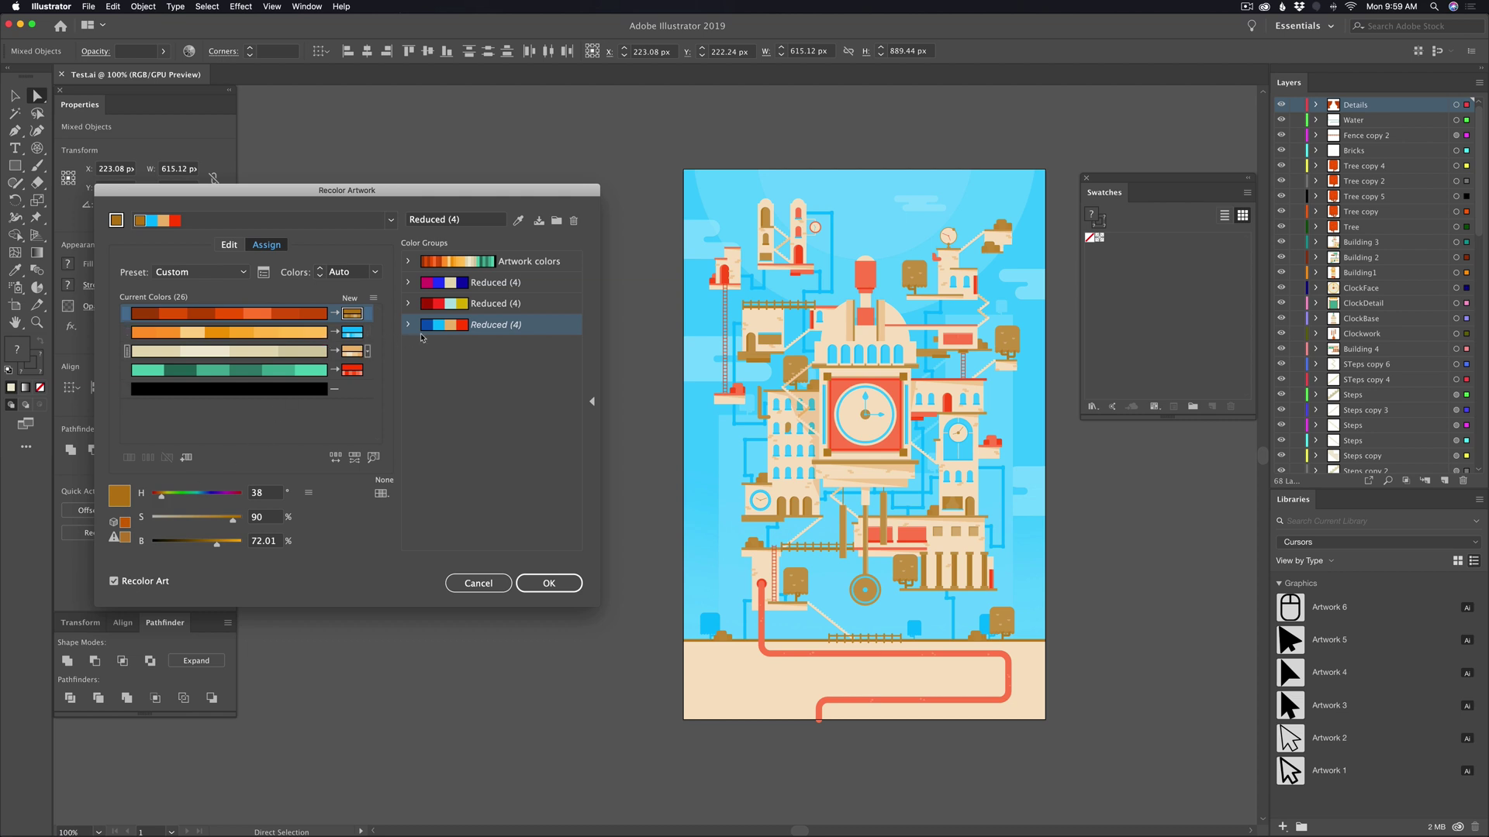
click(468, 268)
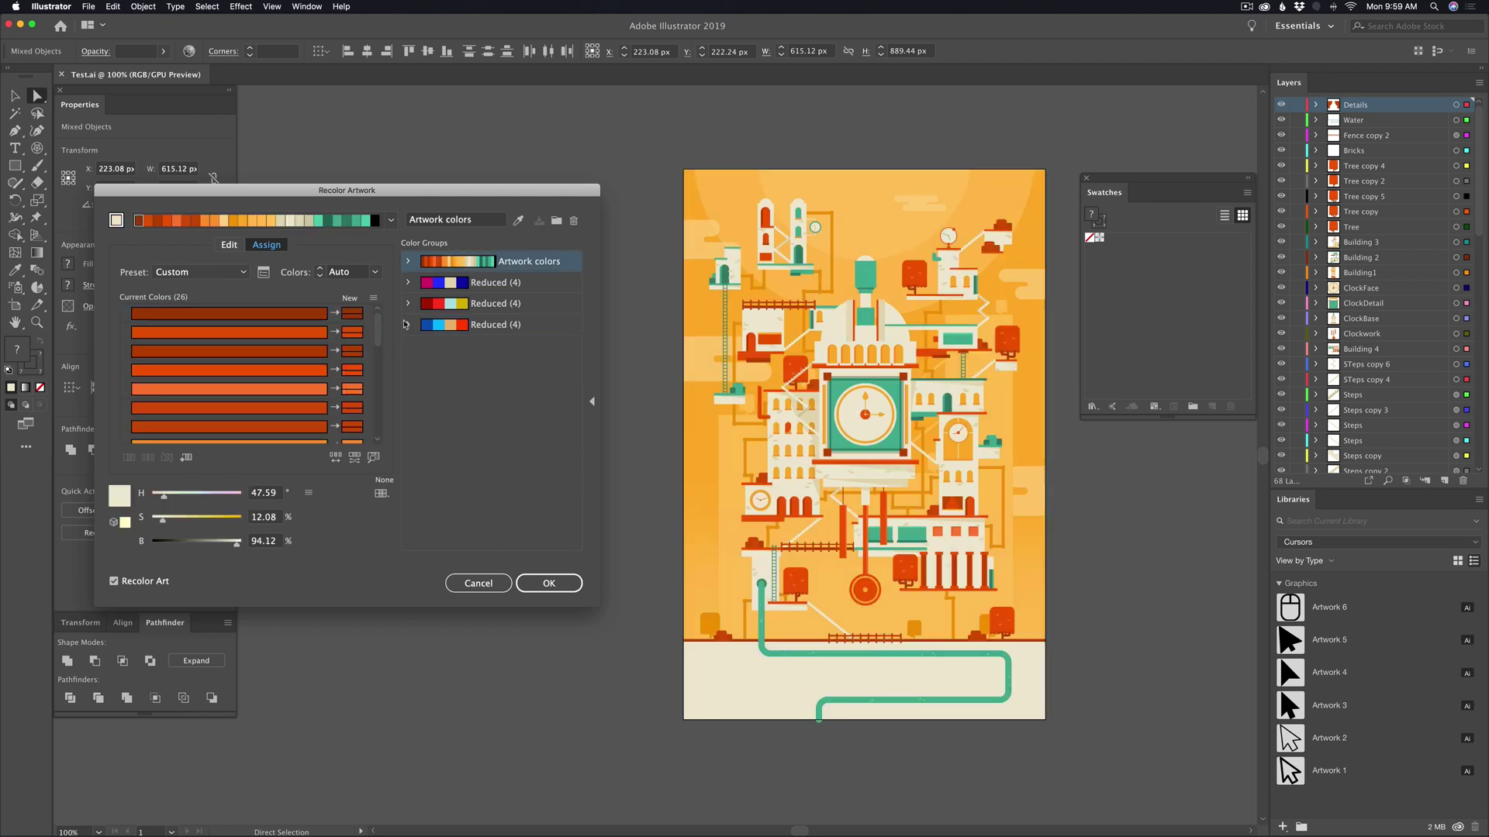
click(453, 284)
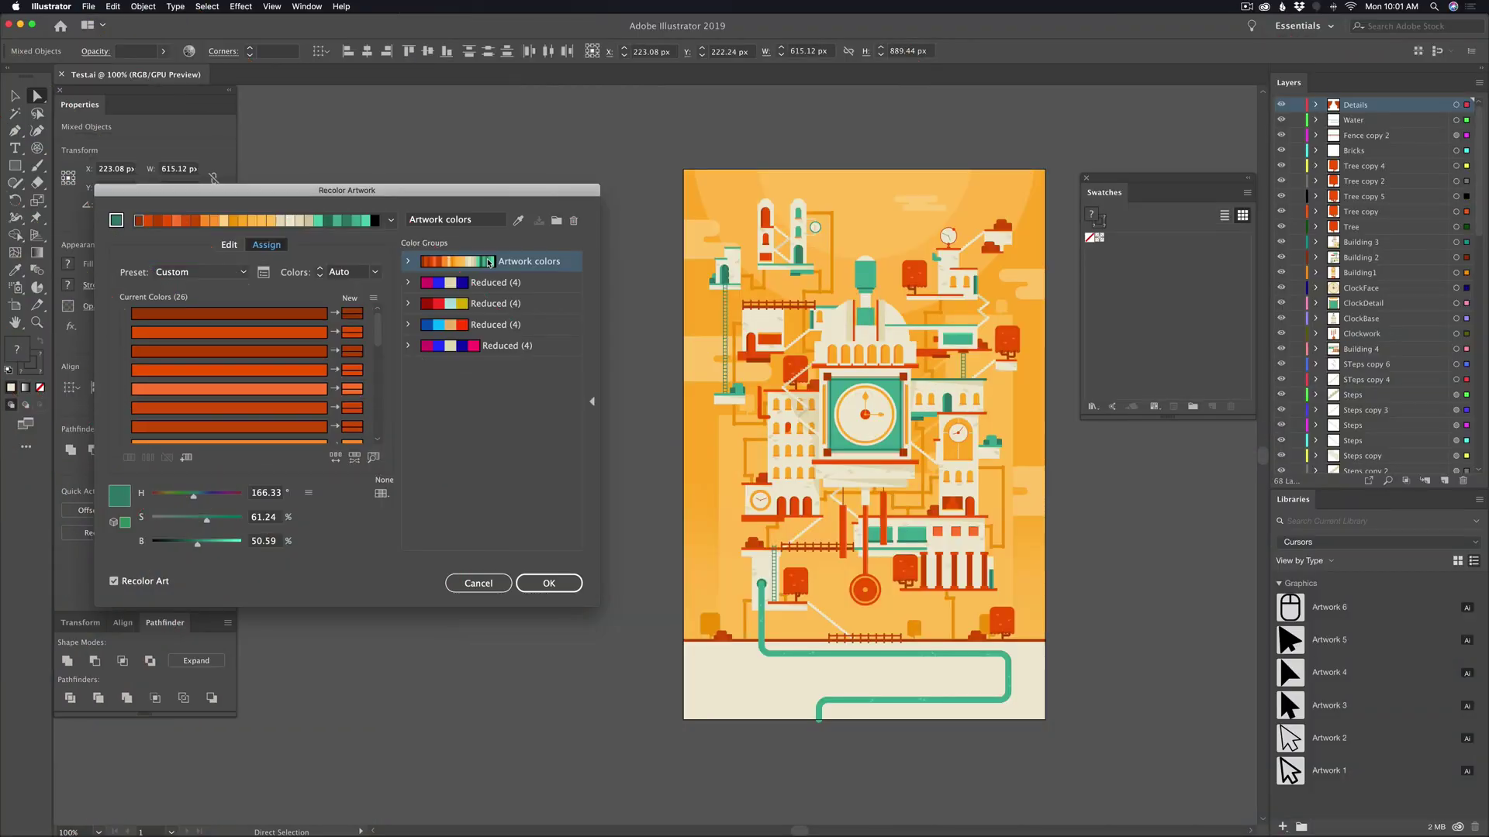
Cycle through the saved Reduced (4) groups, and recolor the artwork with the blue, cyan, tan and red one.
click(460, 284)
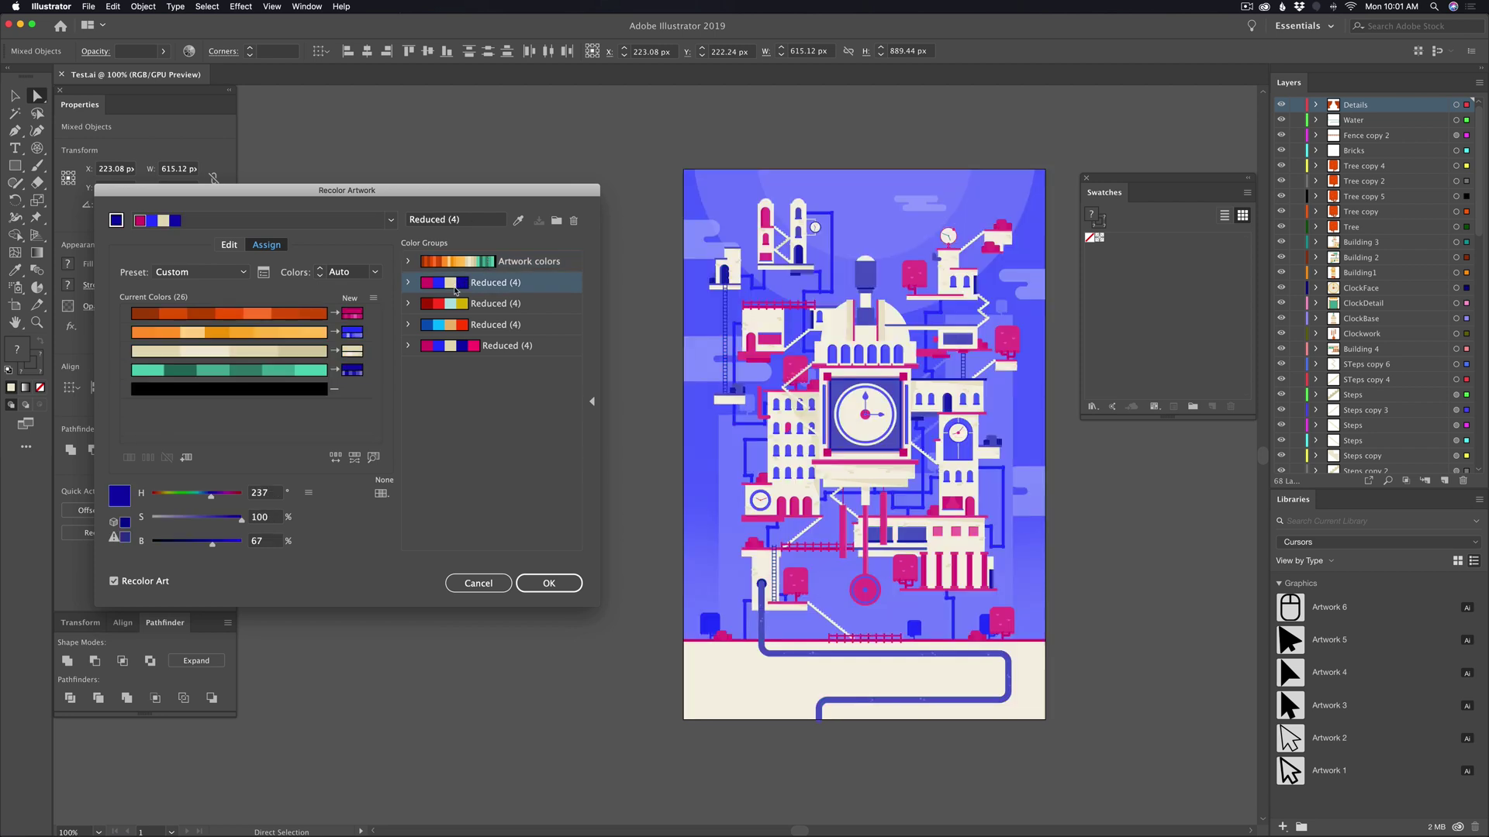
click(453, 306)
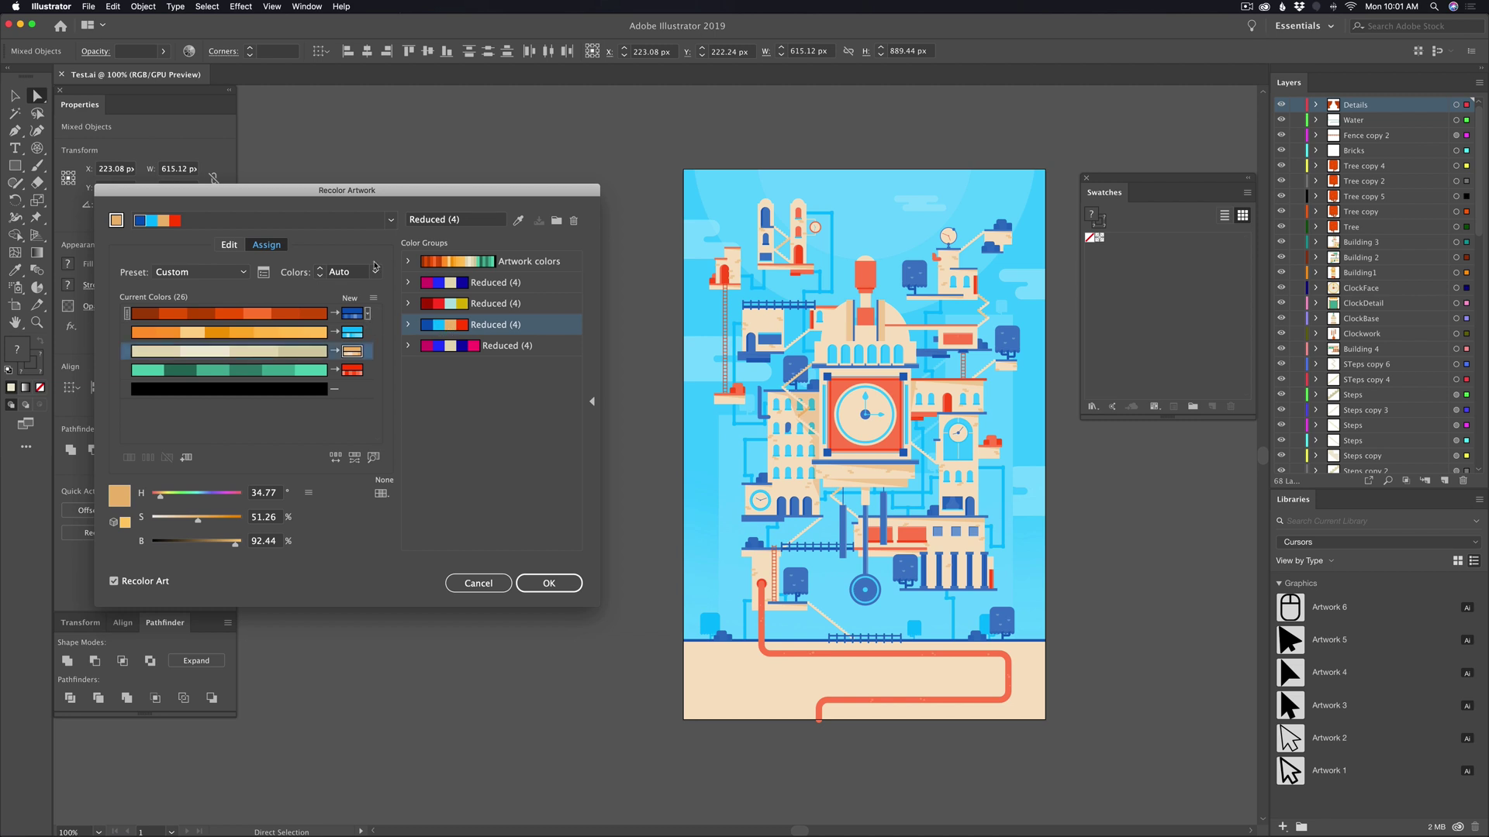
click(552, 584)
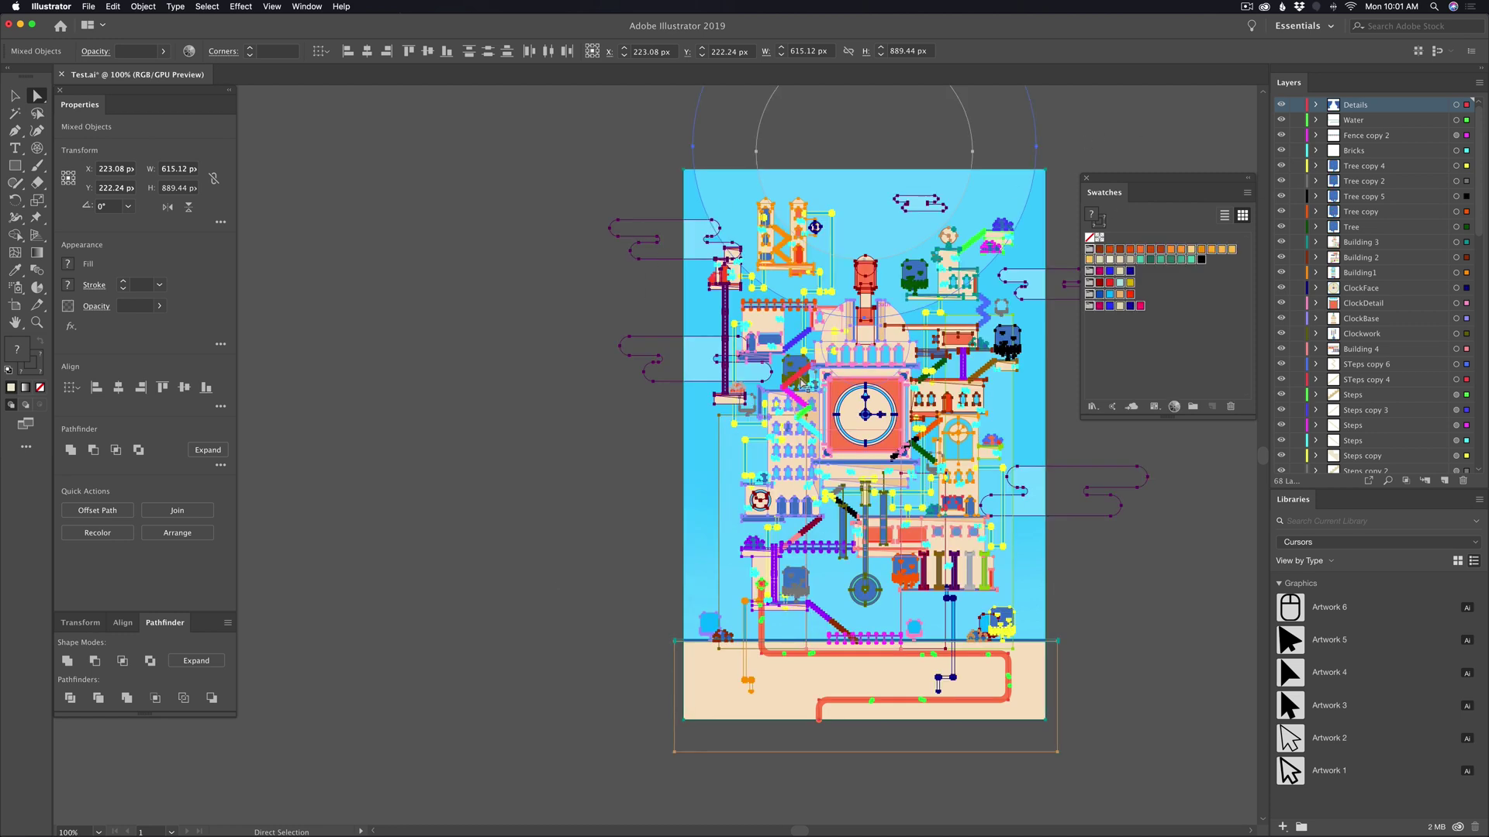
Deselect the artwork, check the fill of the red square around the clock face, and clear the selection.
click(1123, 343)
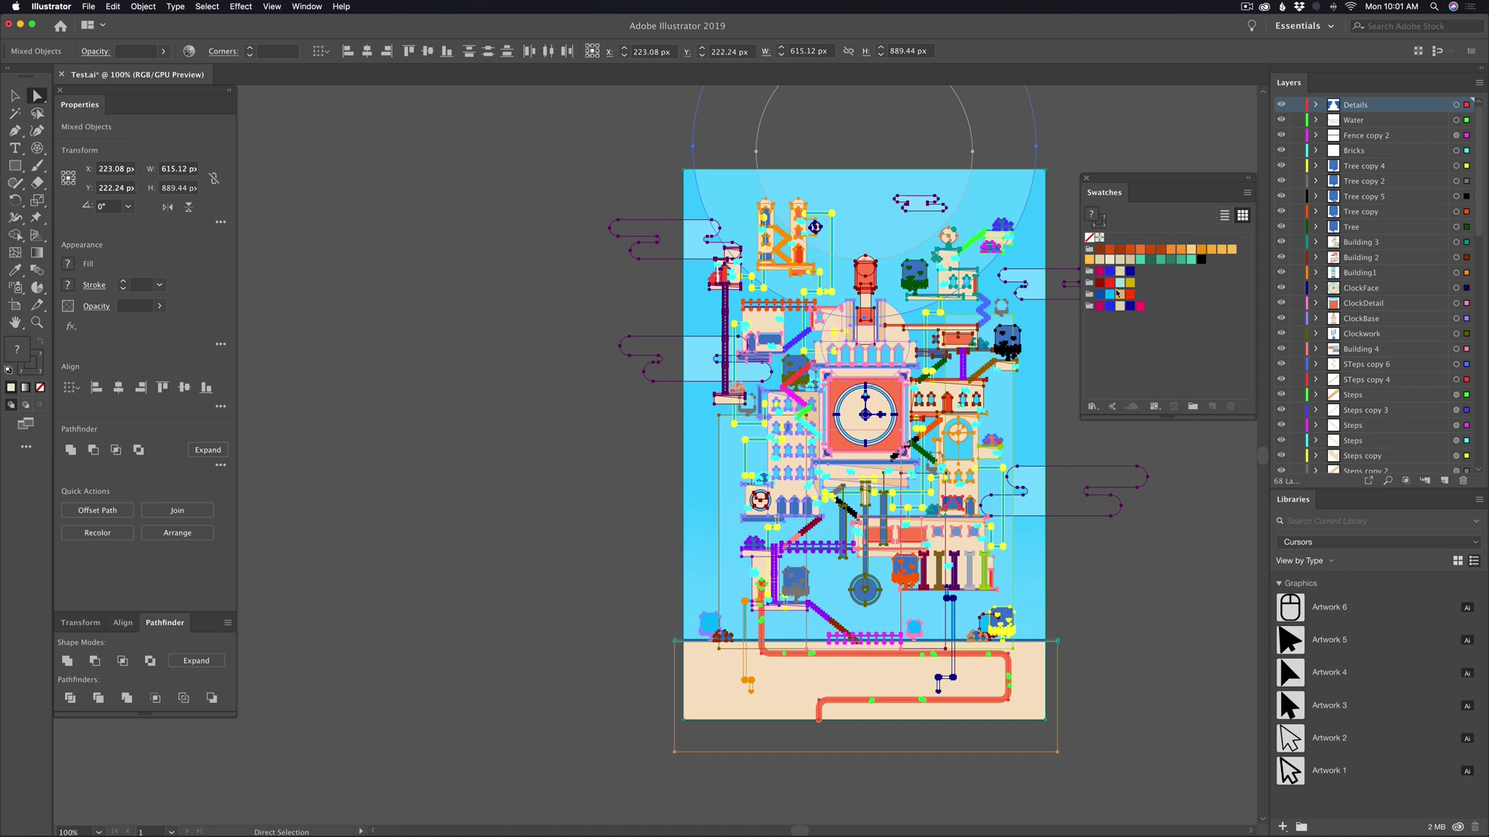
click(567, 359)
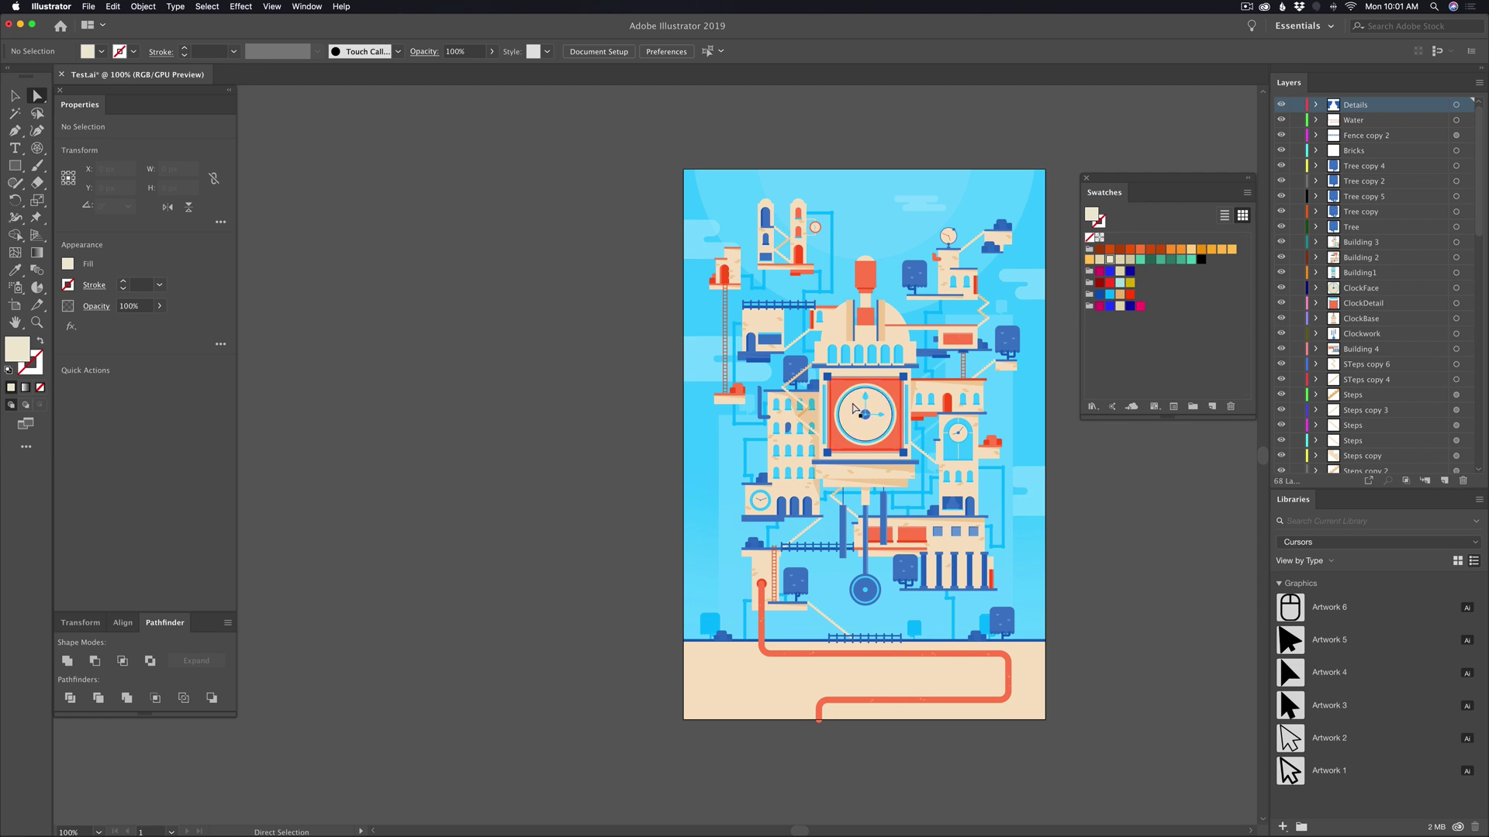
click(886, 387)
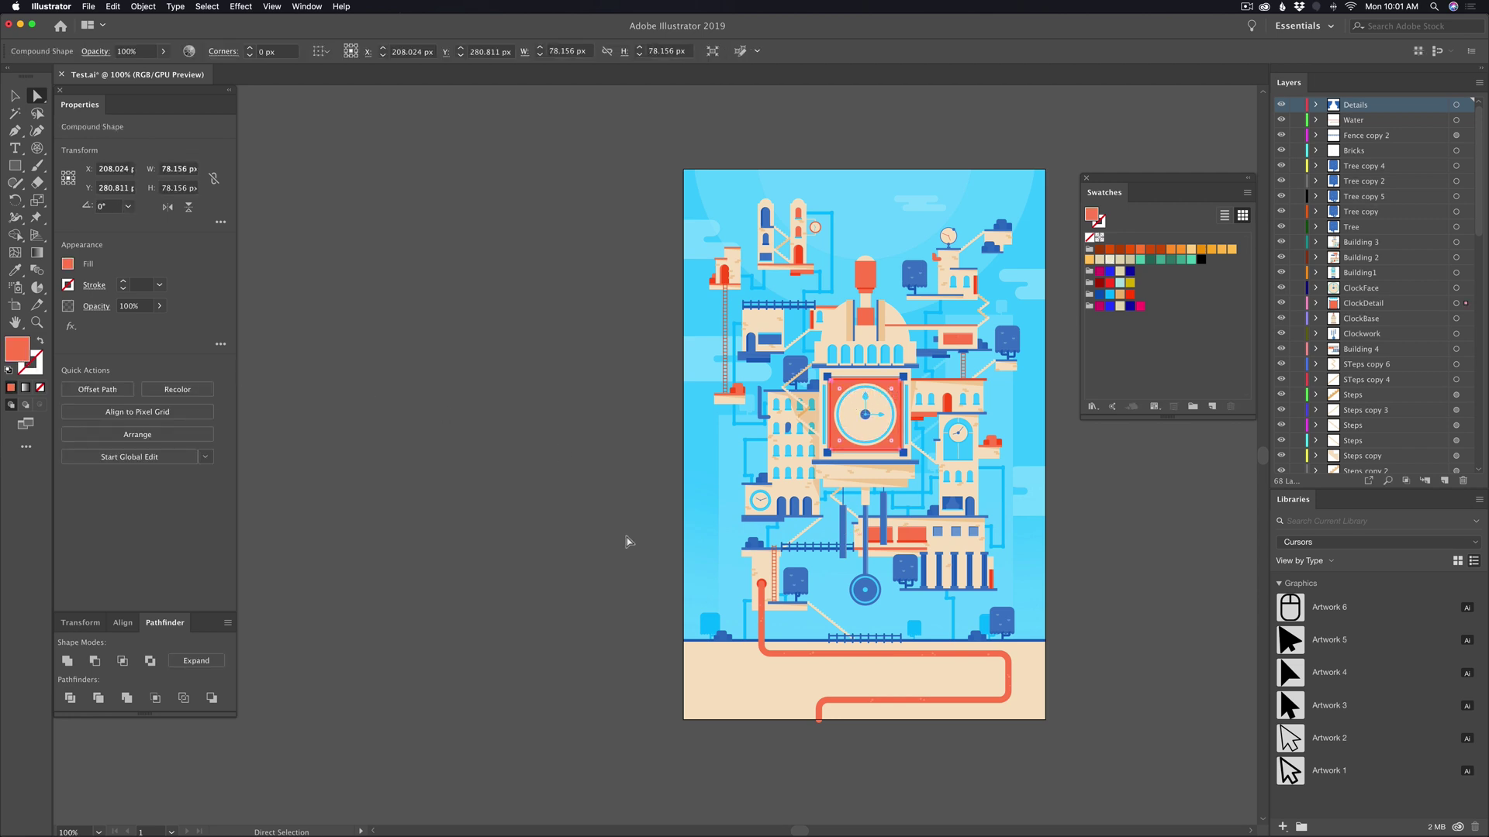
click(541, 543)
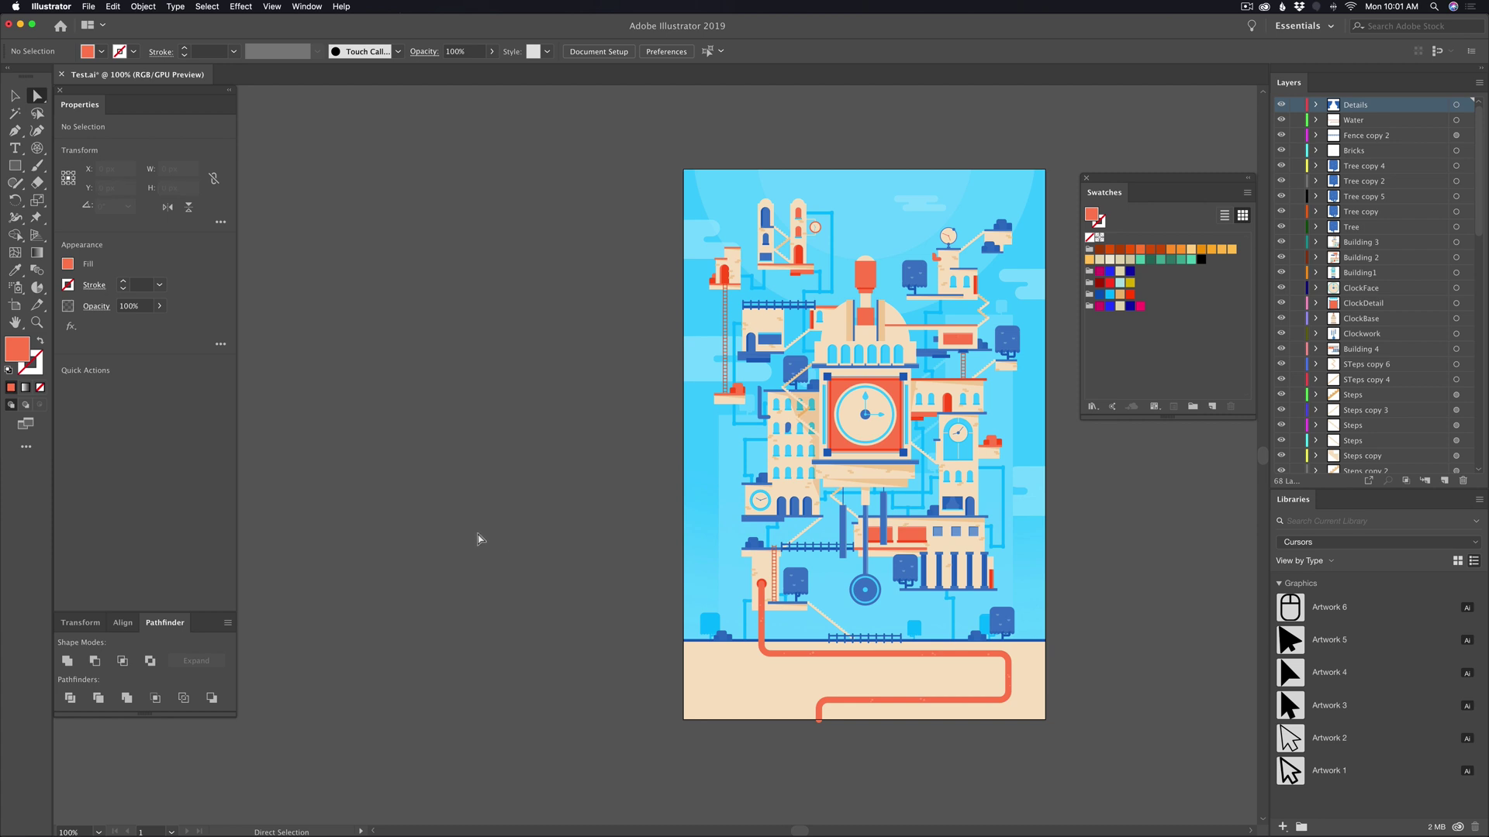